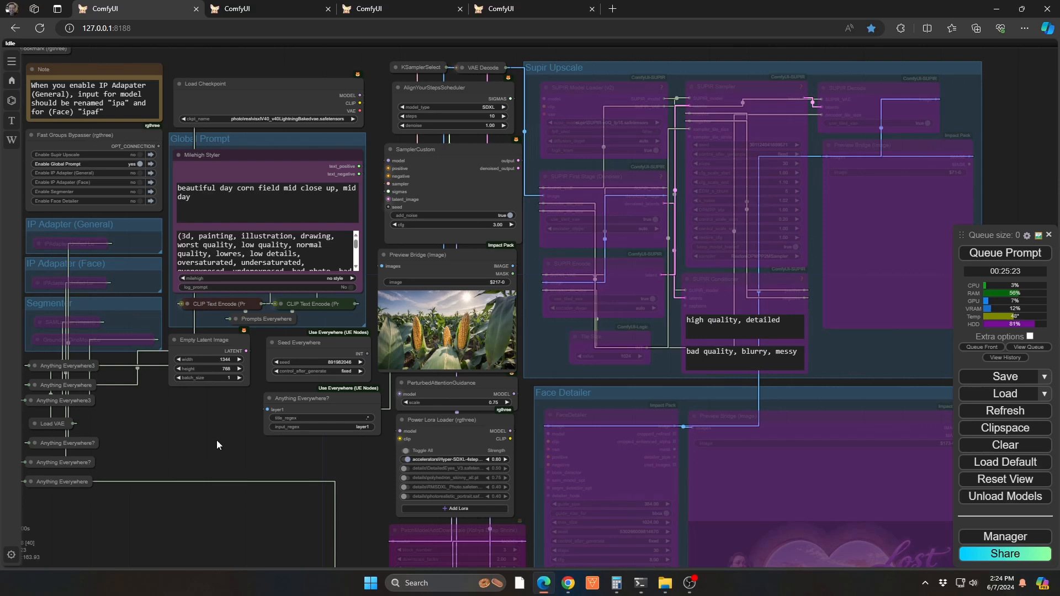
Examine the Anything Everywhere? node that broadcasts layer1 and the matching layer1, o11 and m11 inputs of the first Image Overlay node
scroll(236, 438, "up", 5)
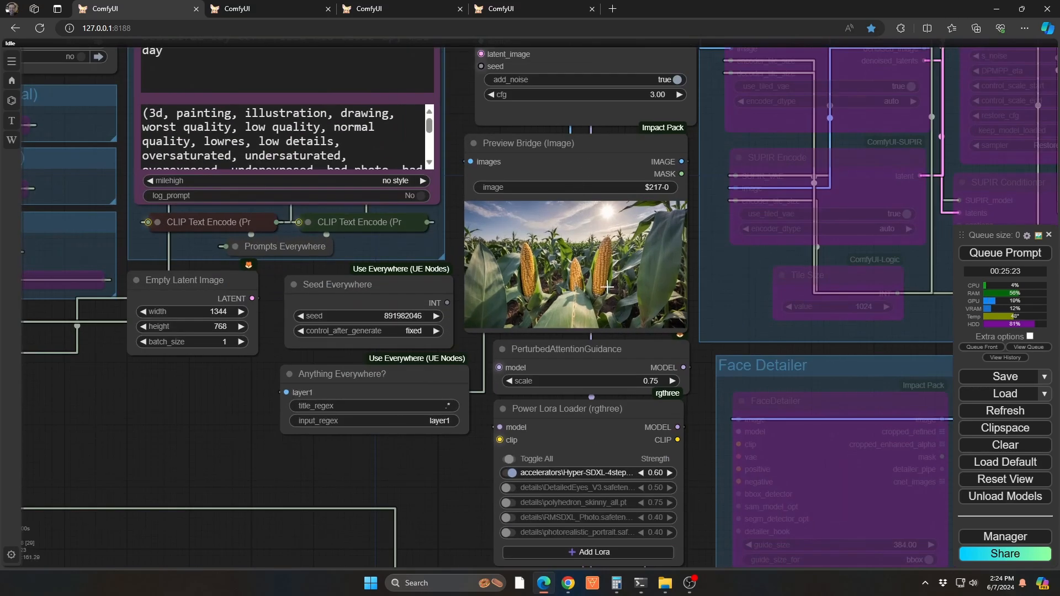
scroll(274, 468, "down", 6)
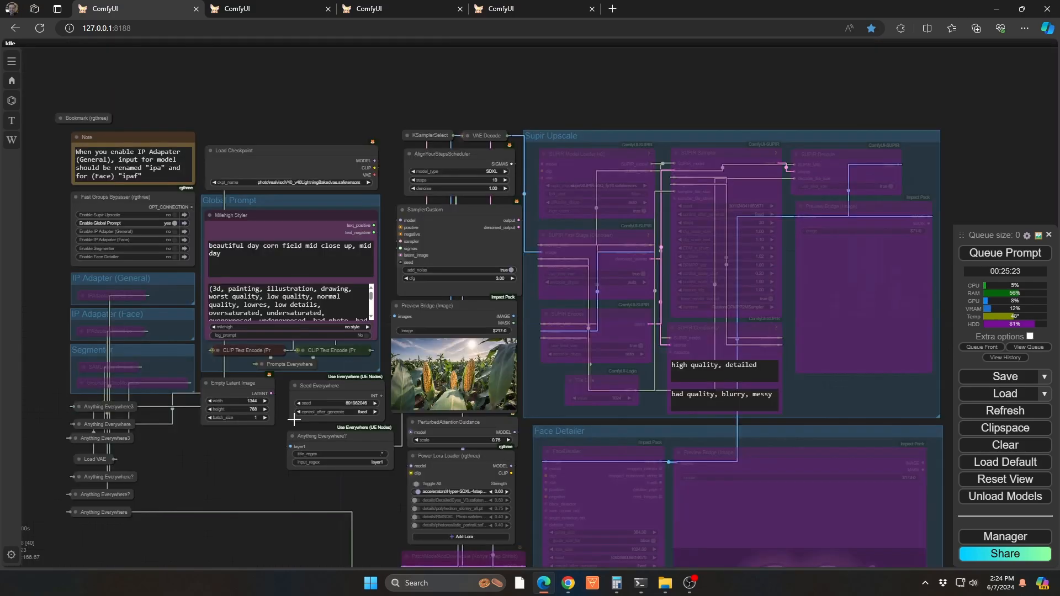
scroll(281, 475, "up", 5)
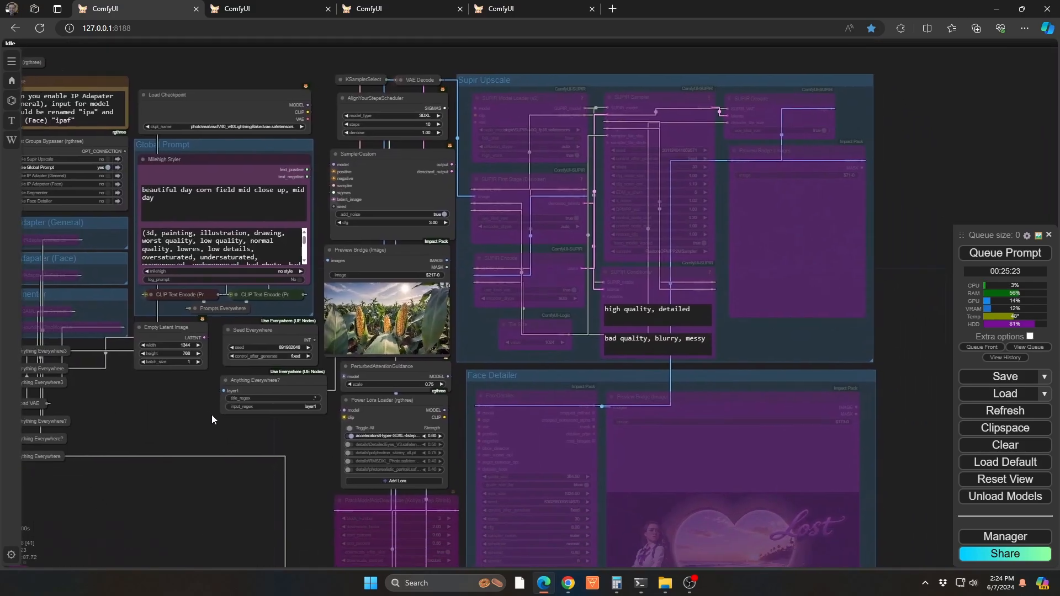
scroll(262, 367, "up", 1)
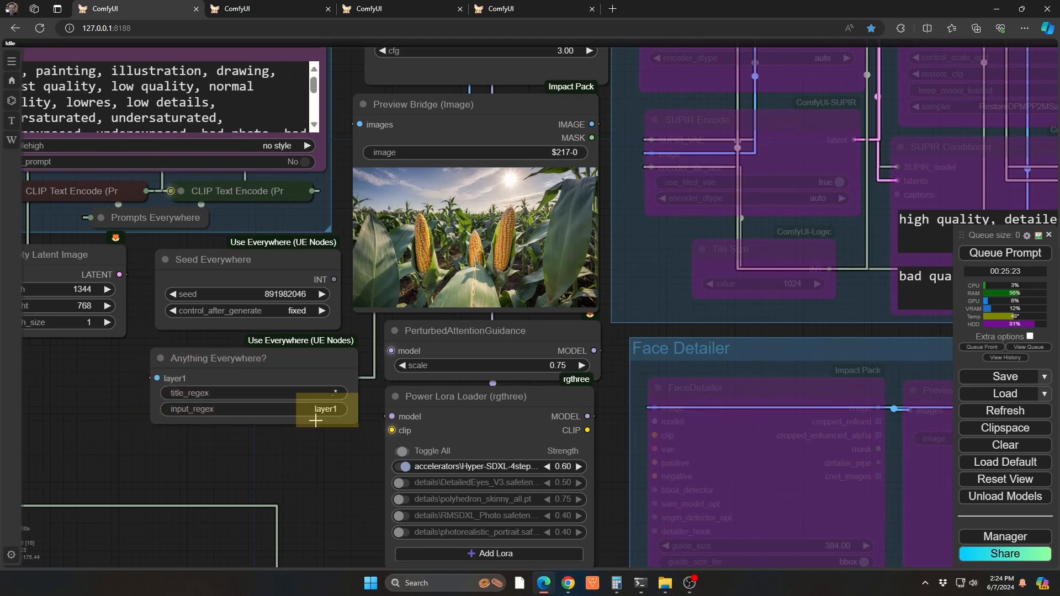
key("2")
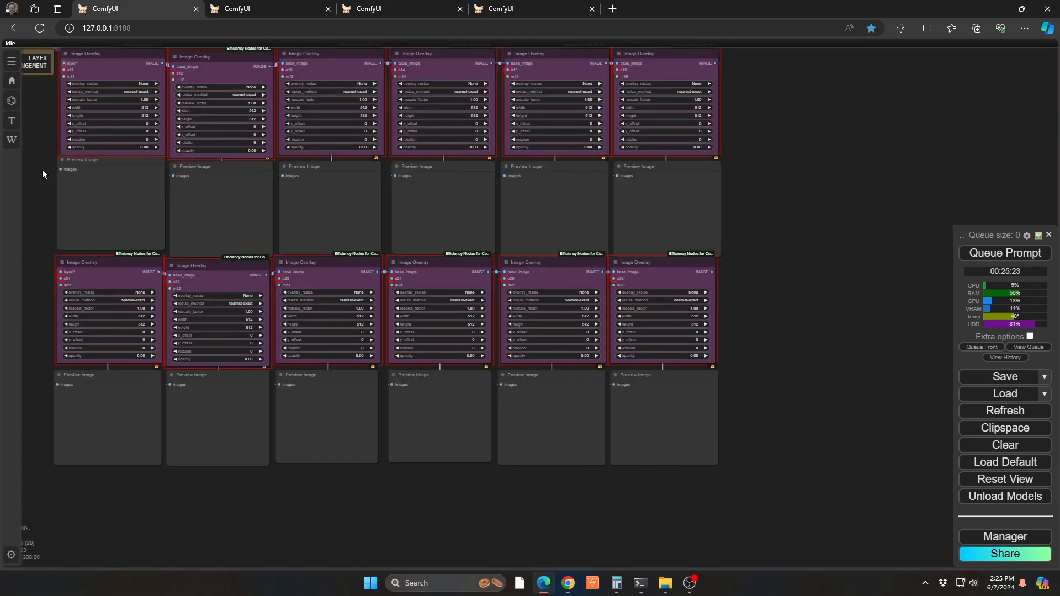
left_click_drag(42, 169, 100, 224)
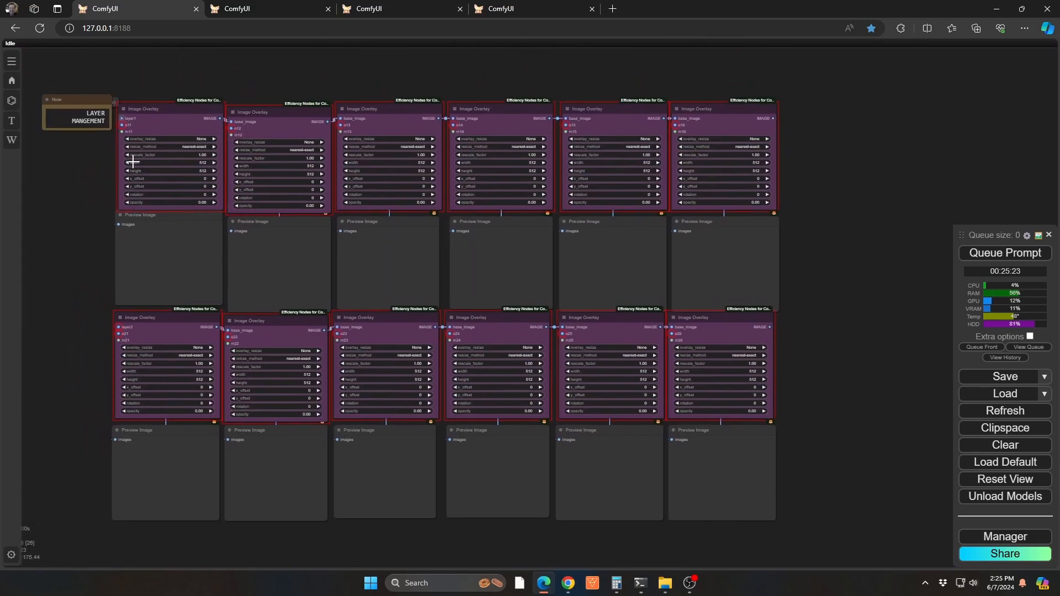
scroll(127, 139, "up", 10)
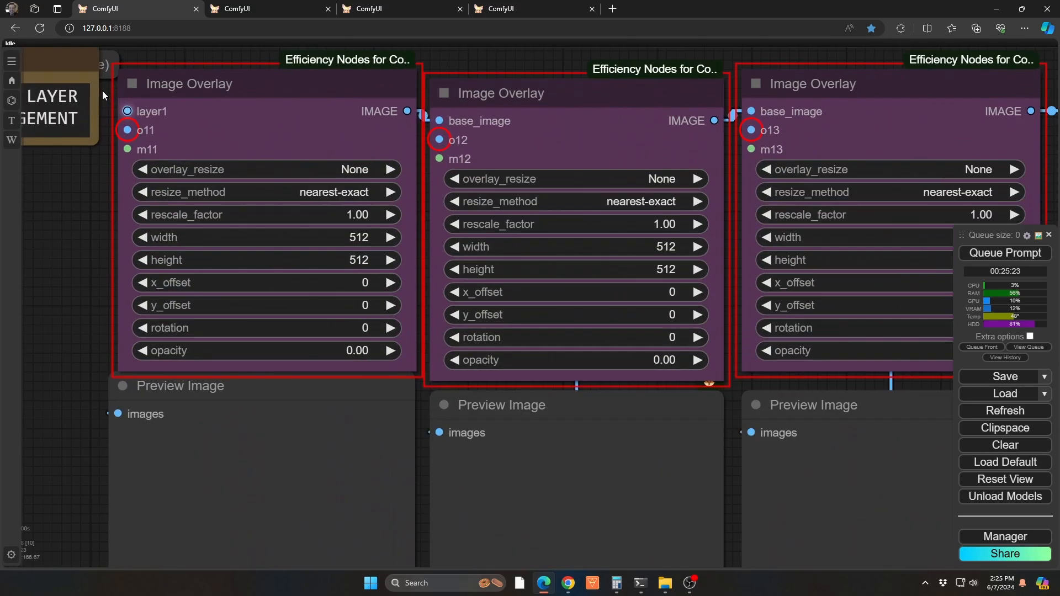
left_click_drag(89, 204, 118, 232)
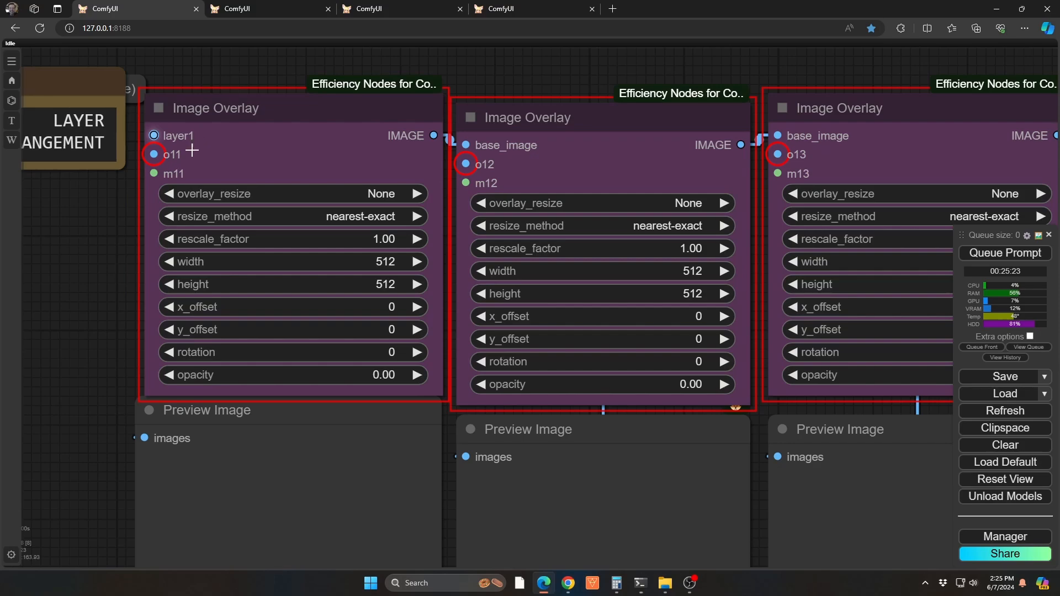
Compare the layer1 input_regex with the input names in the layer1 row and the layer2 row of Image Overlay nodes
key("1")
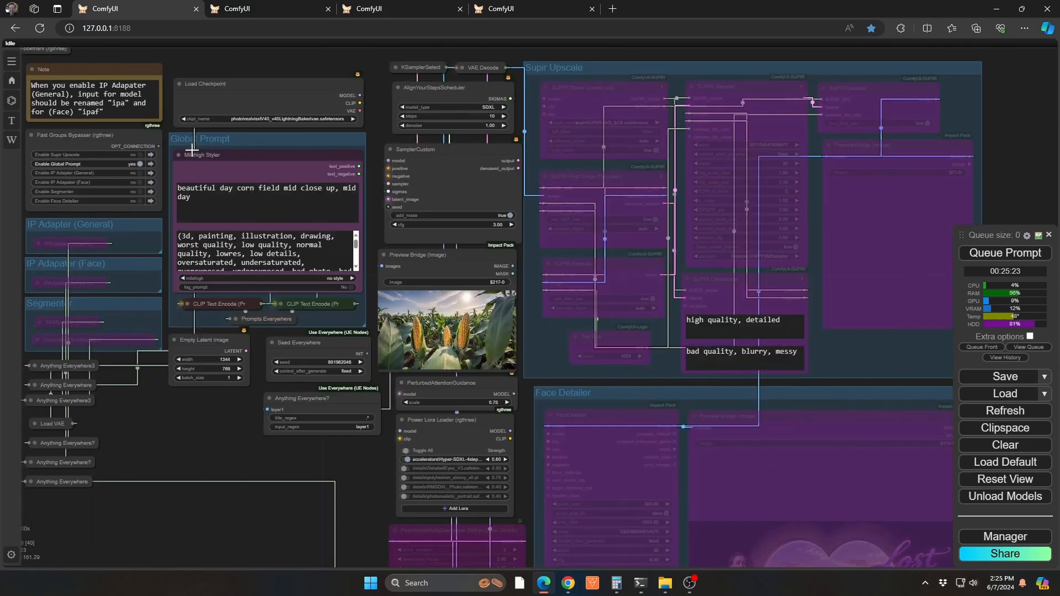
scroll(364, 442, "up", 10)
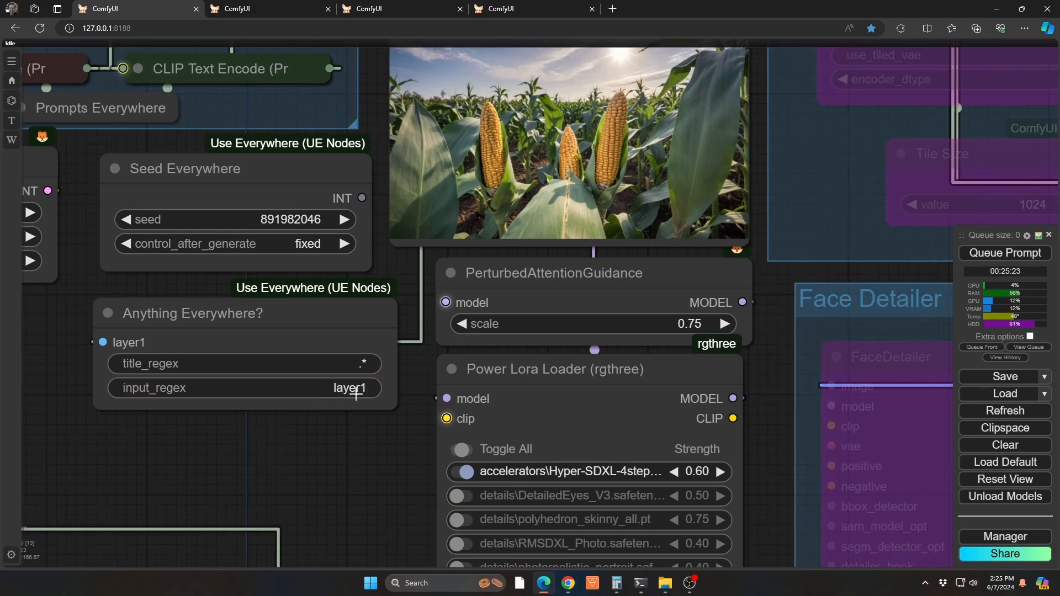
key("2")
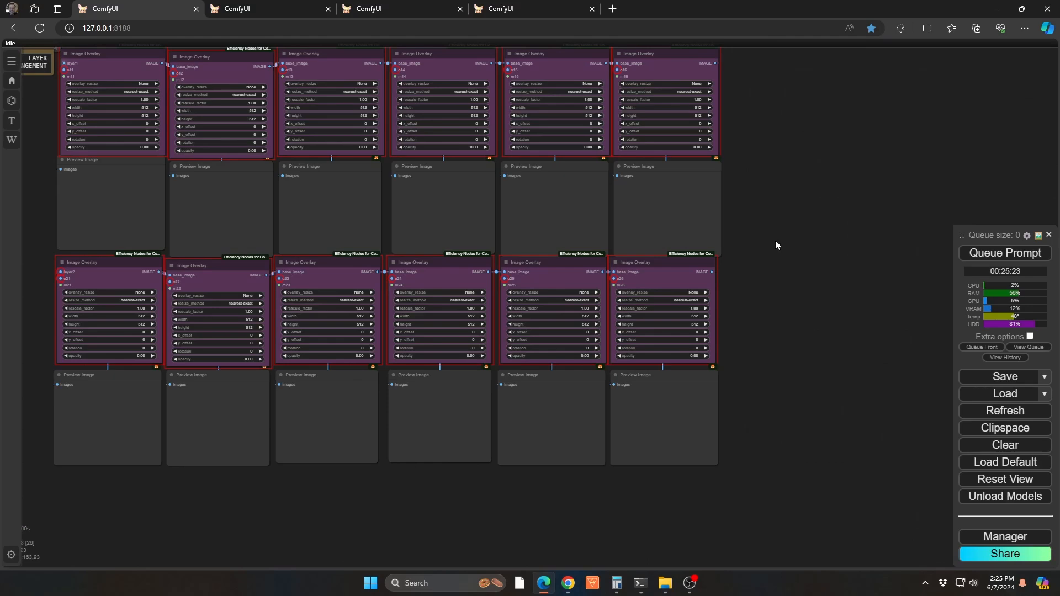
scroll(58, 53, "up", 12)
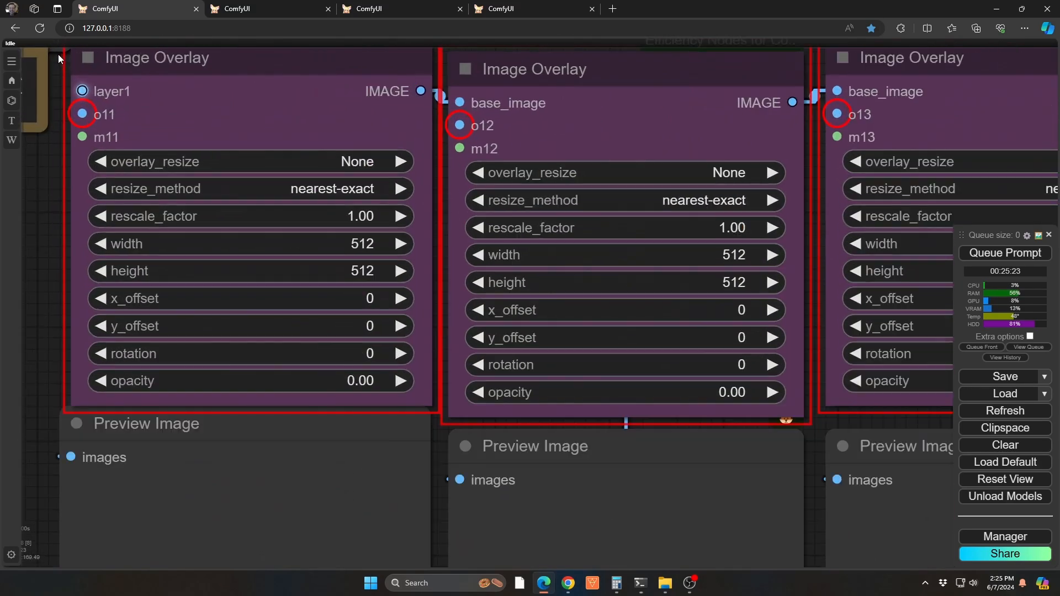
right_click(113, 89)
right_click(85, 91)
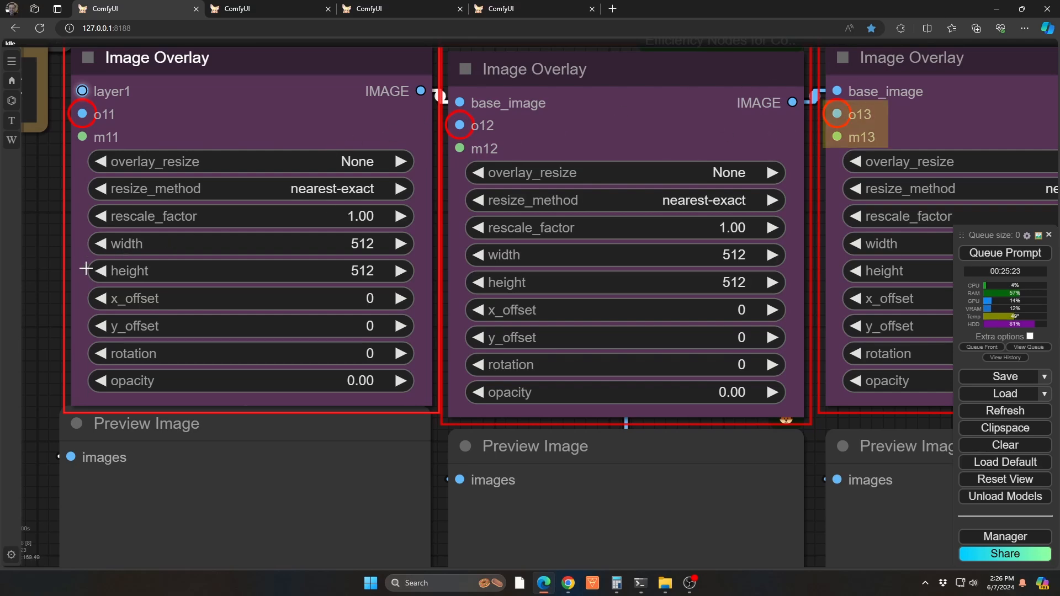
left_click_drag(38, 308, 100, 64)
left_click_drag(69, 384, 46, 41)
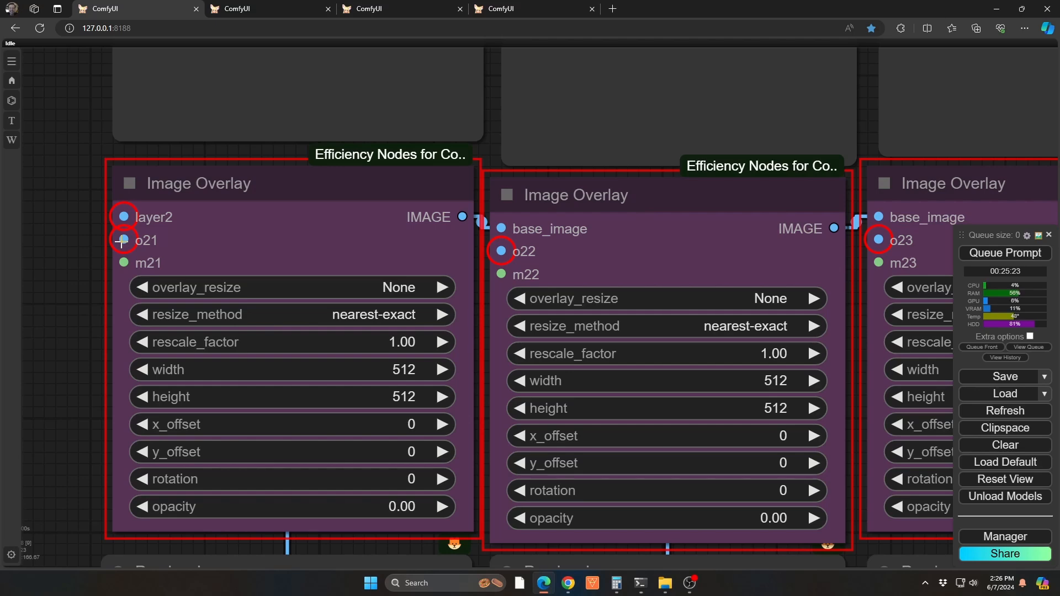
scroll(121, 241, "down", 6)
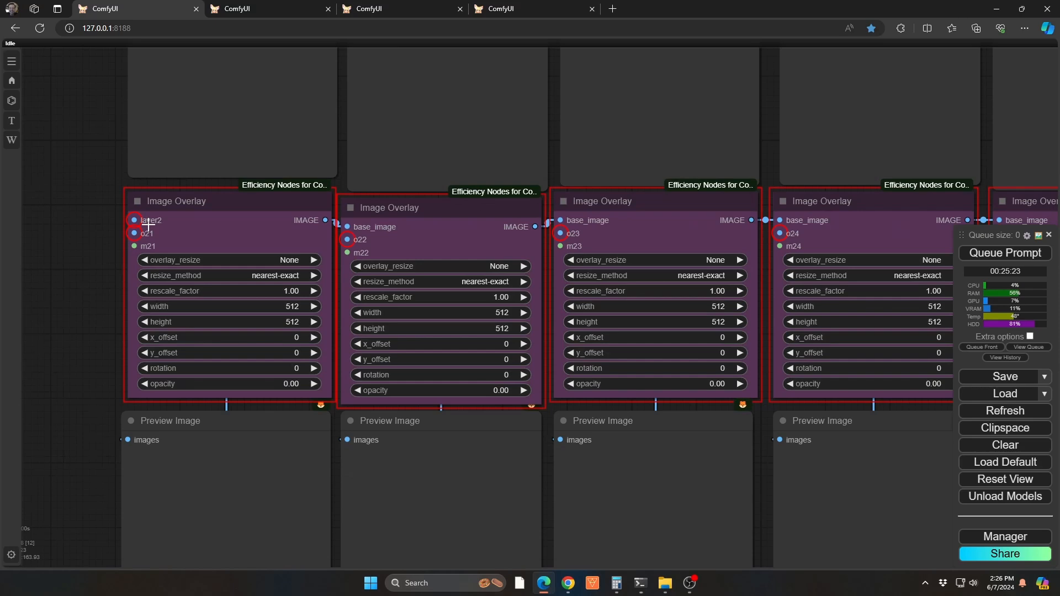
Segment the scarecrow in its Preview Bridge image with the SAM Detector, placing points on its body, and save the mask to the node
key("1")
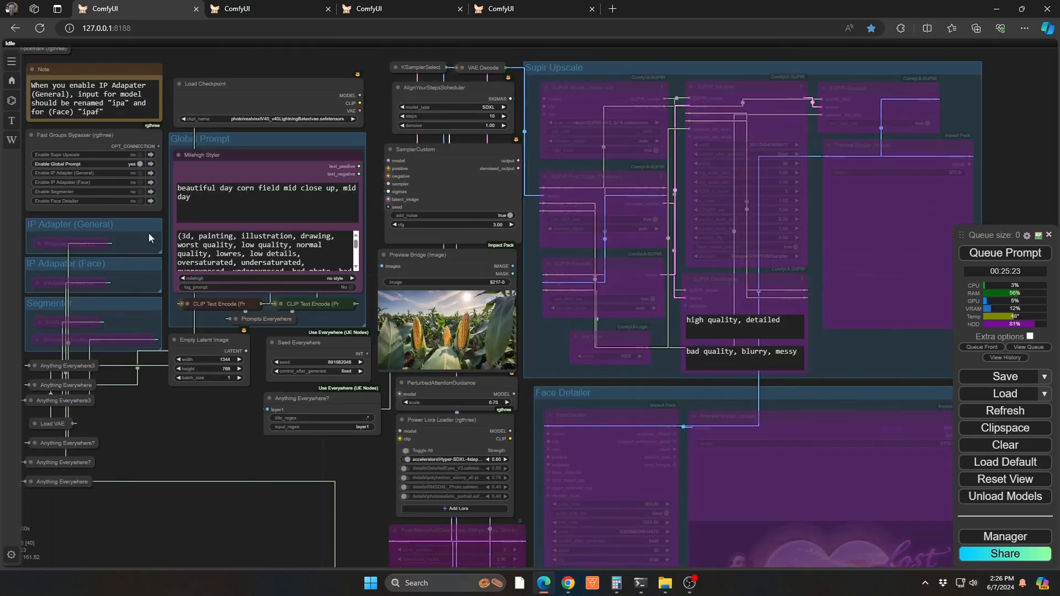
left_click_drag(228, 423, 272, 420)
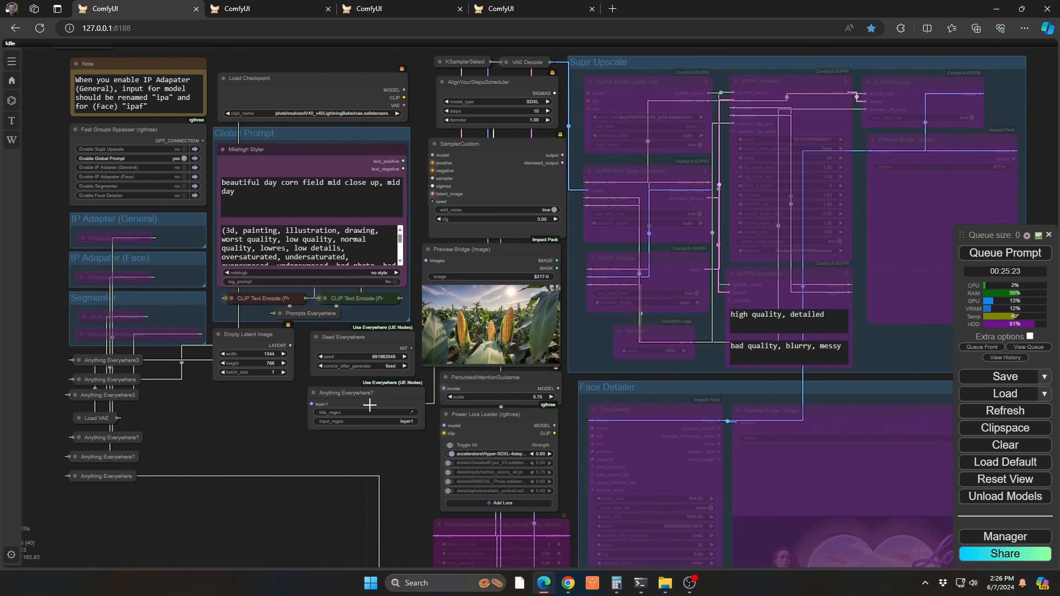
left_click_drag(250, 503, 550, 190)
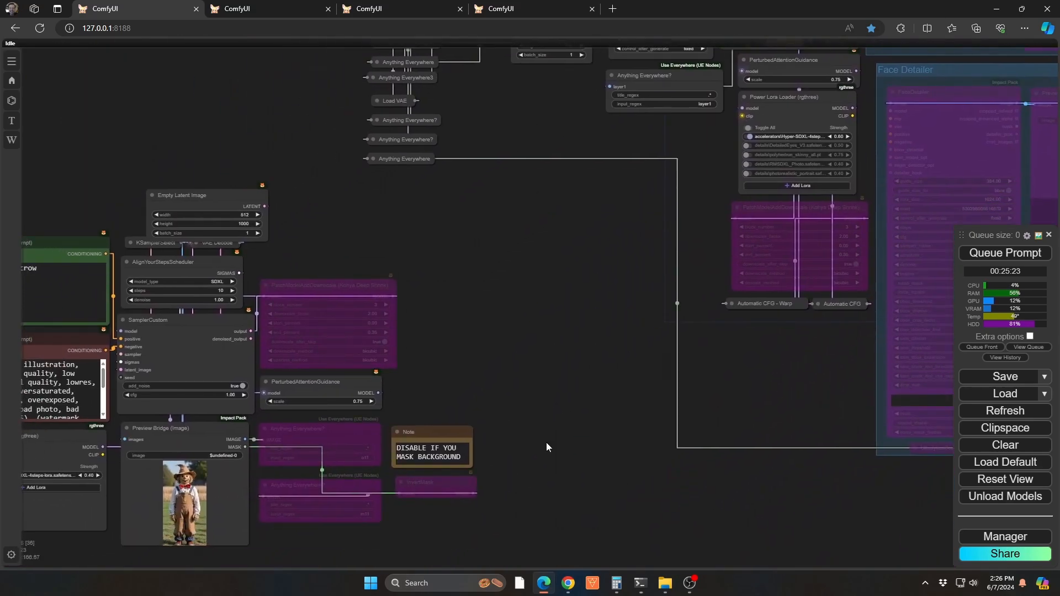
left_click_drag(547, 447, 708, 154)
left_click_drag(581, 423, 585, 174)
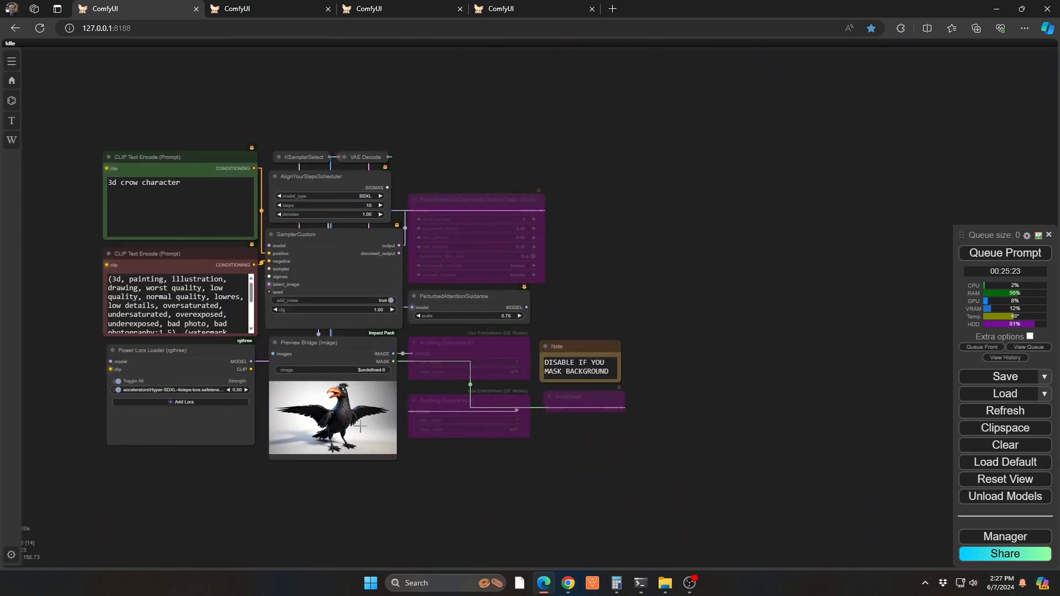
left_click_drag(445, 106, 423, 470)
scroll(375, 340, "up", 6)
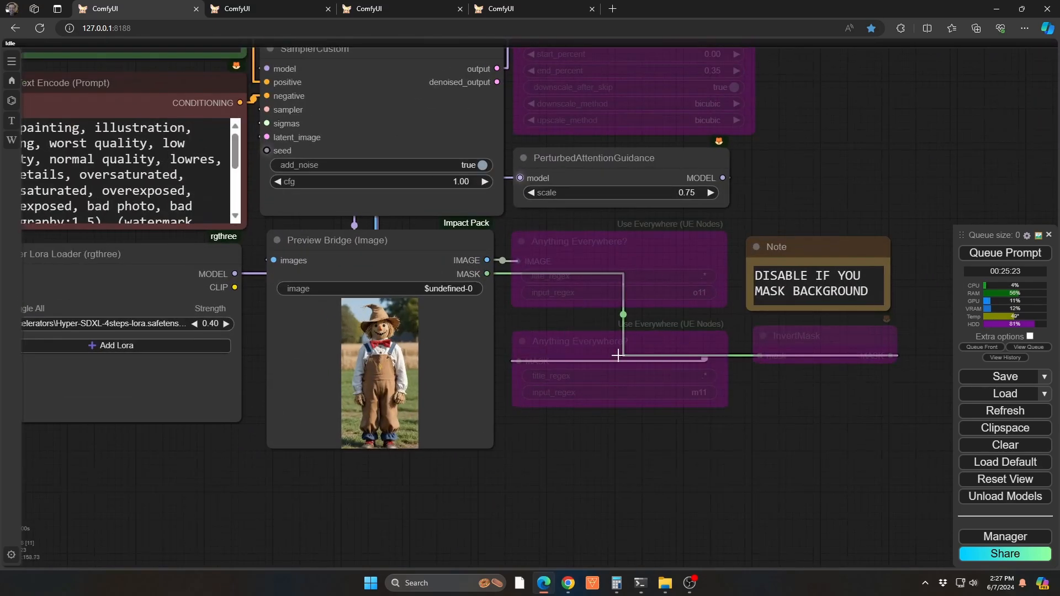
right_click(385, 359)
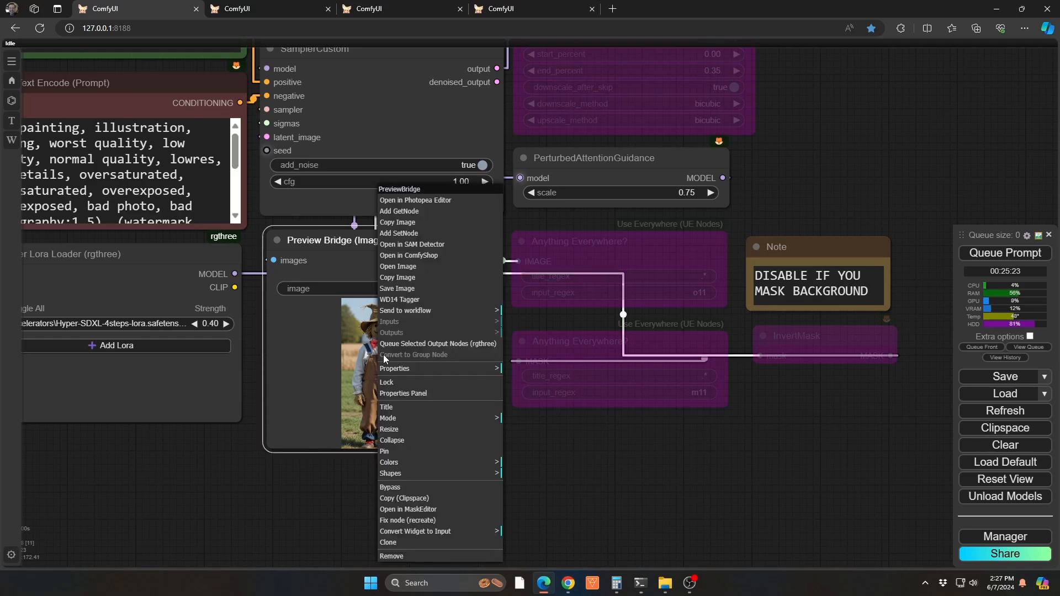
left_click(413, 244)
left_click(221, 274)
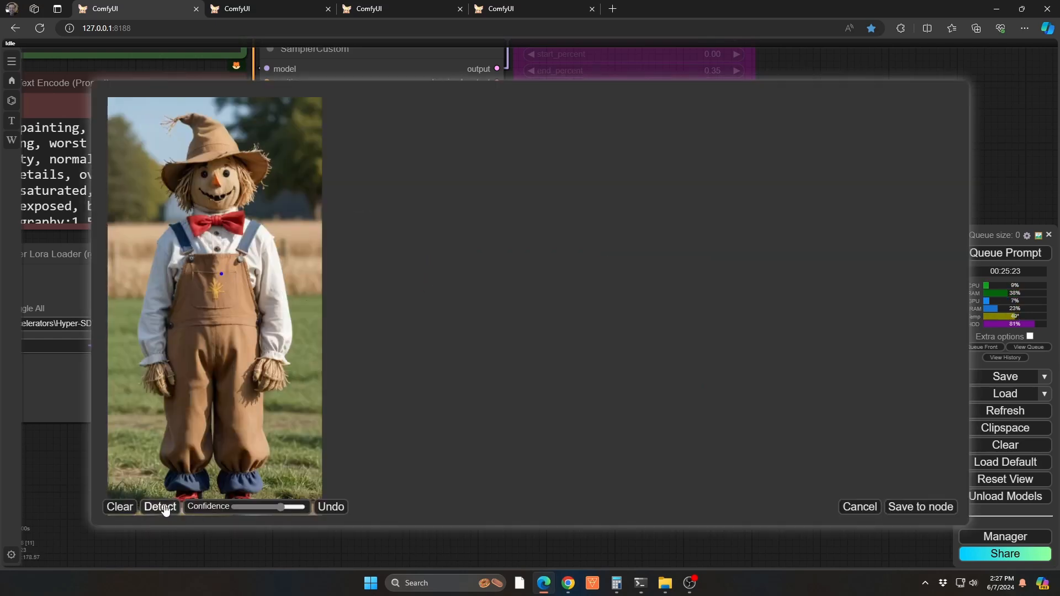
left_click(234, 506)
left_click(160, 506)
left_click(210, 232)
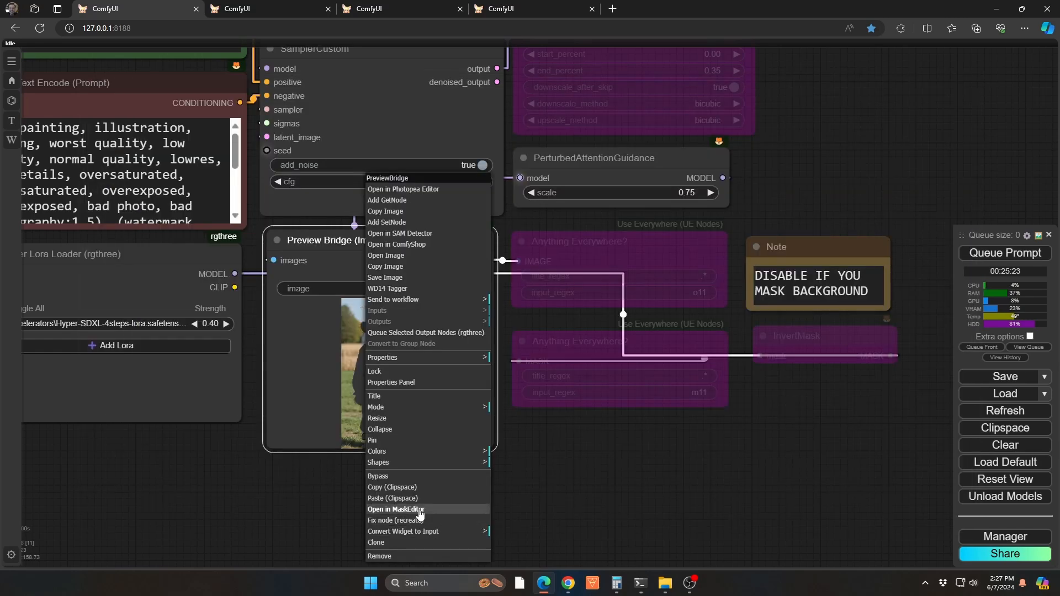
Touch up the scarecrow's mask in the MaskEditor by painting over the figure and save it to the node
left_click(409, 509)
mouse_move(482, 293)
left_mouse_down()
mouse_move(479, 270)
mouse_move(490, 231)
mouse_move(572, 243)
left_mouse_up()
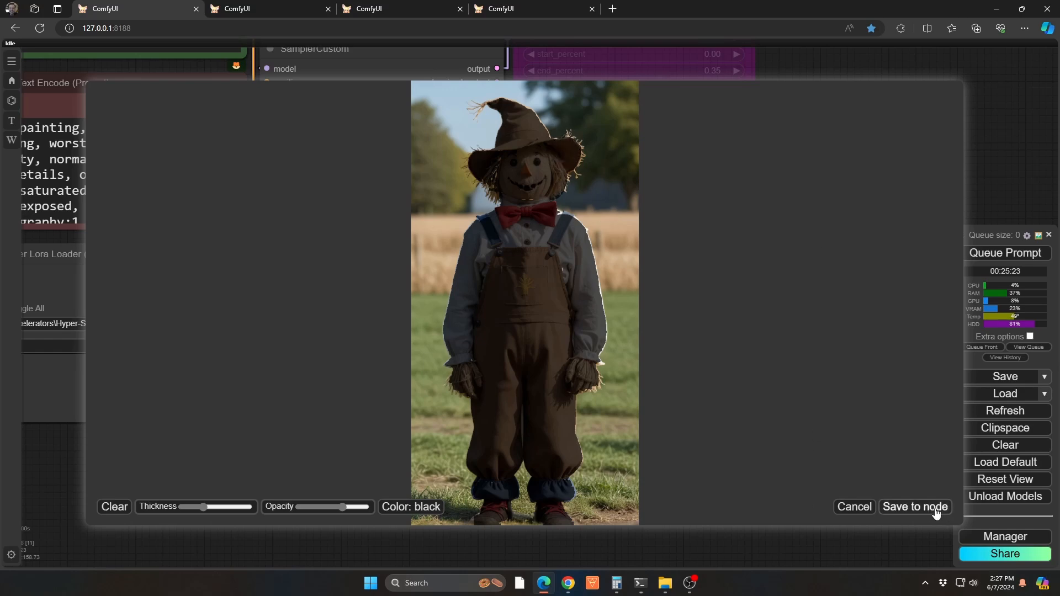
left_click(916, 506)
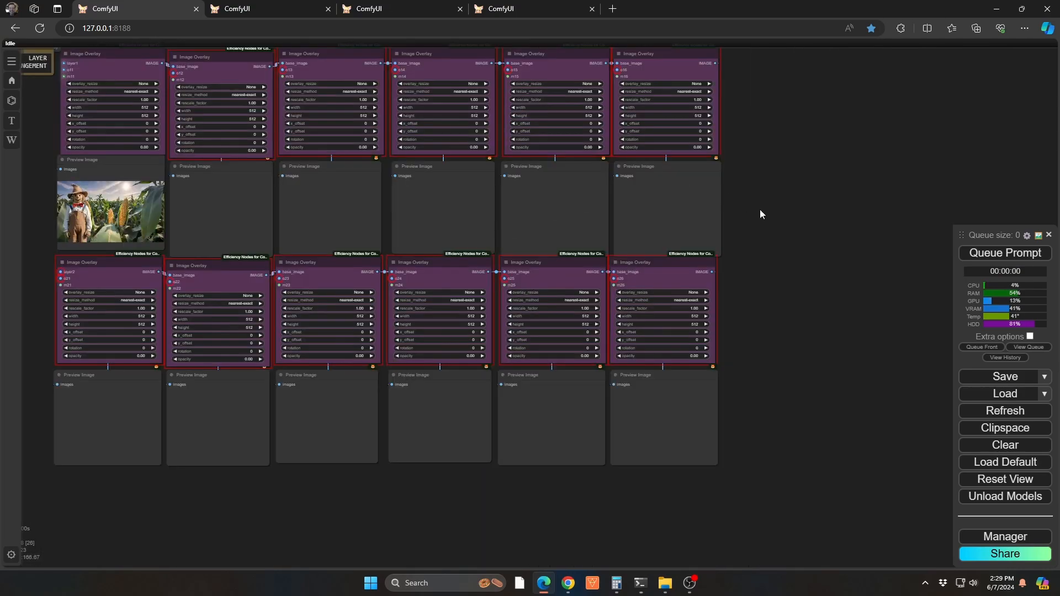
Inspect the first overlay's preview image, checking the scarecrow's mask edges and placement against the corn field, along with its Image Overlay settings
left_click_drag(760, 209, 943, 234)
scroll(278, 202, "up", 15)
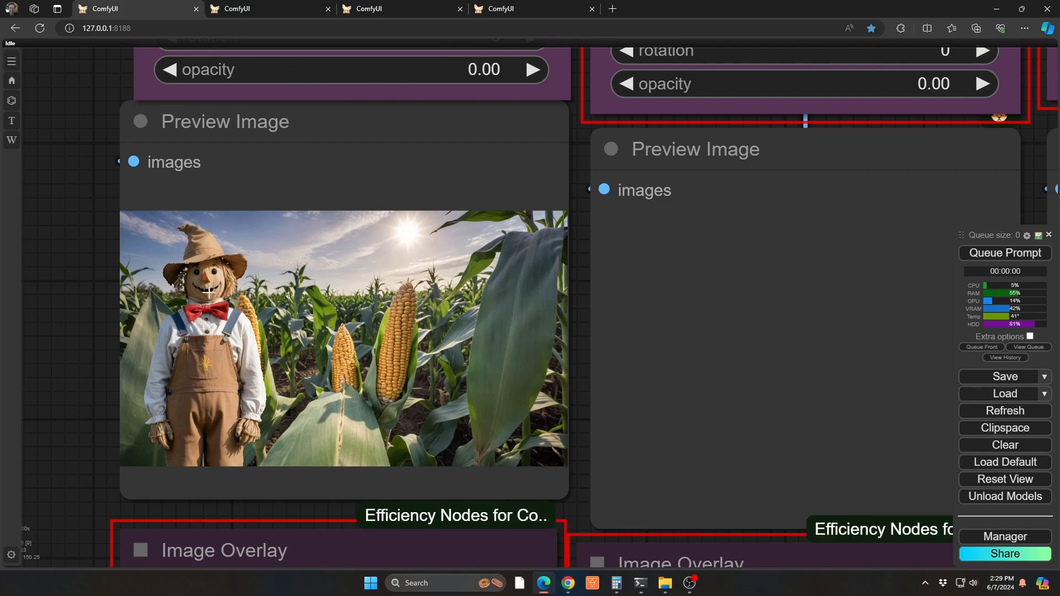
scroll(179, 278, "up", 8)
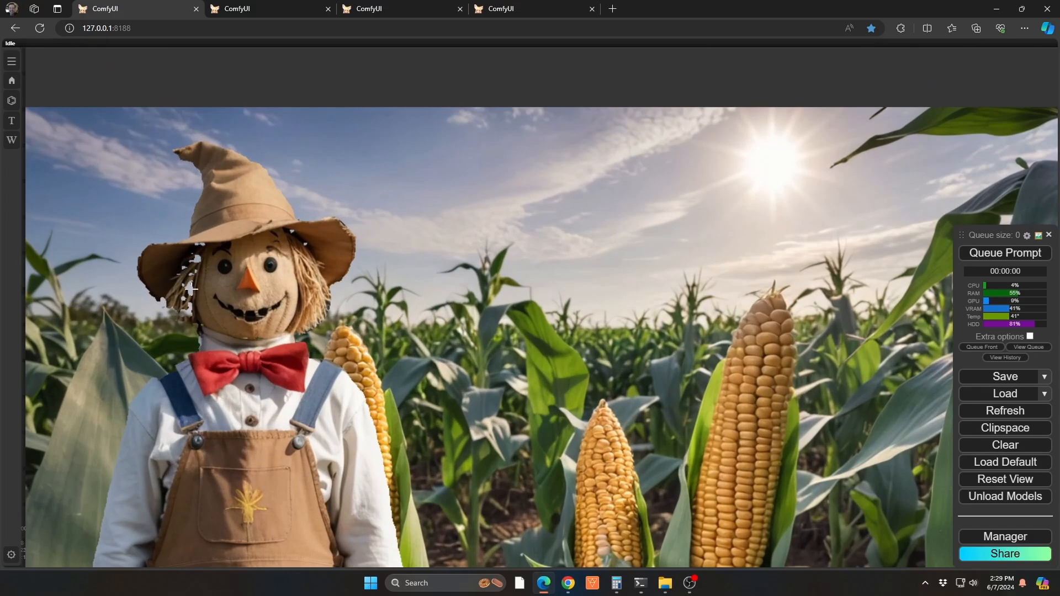
scroll(190, 287, "down", 8)
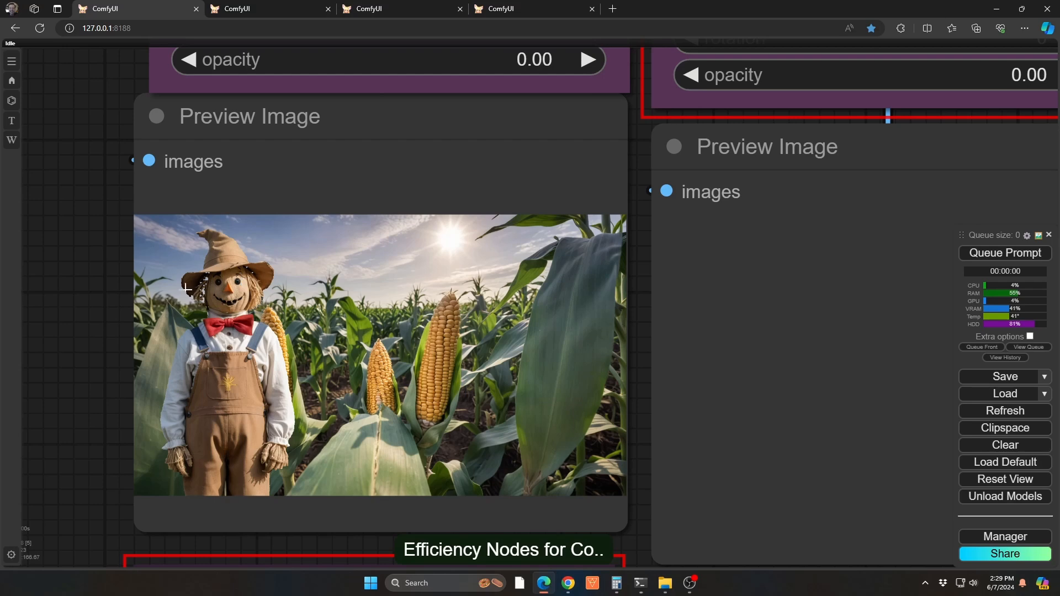
scroll(221, 282, "down", 3)
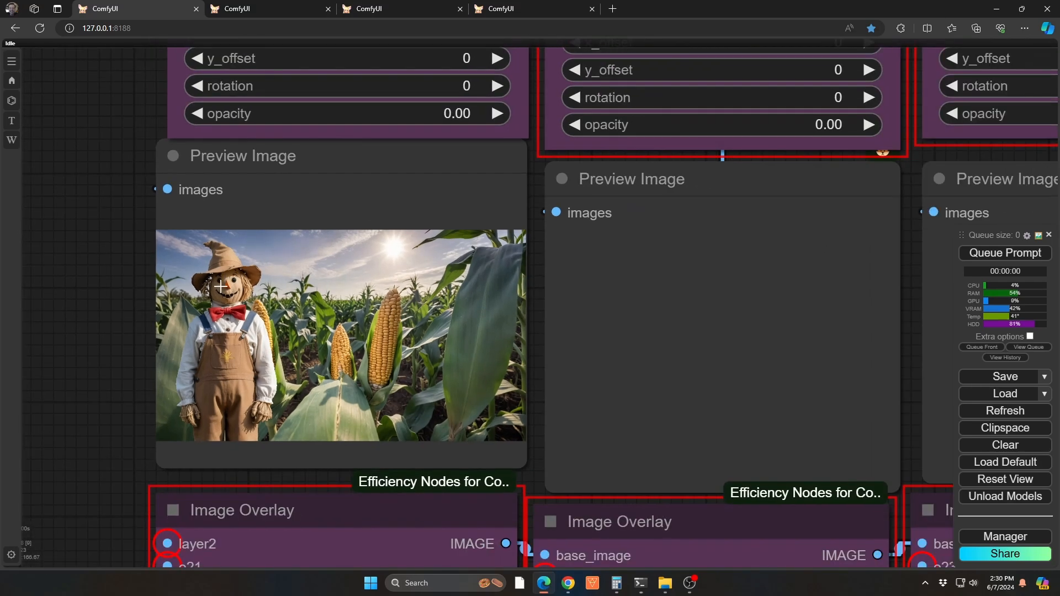
scroll(273, 332, "up", 4)
scroll(272, 332, "down", 2)
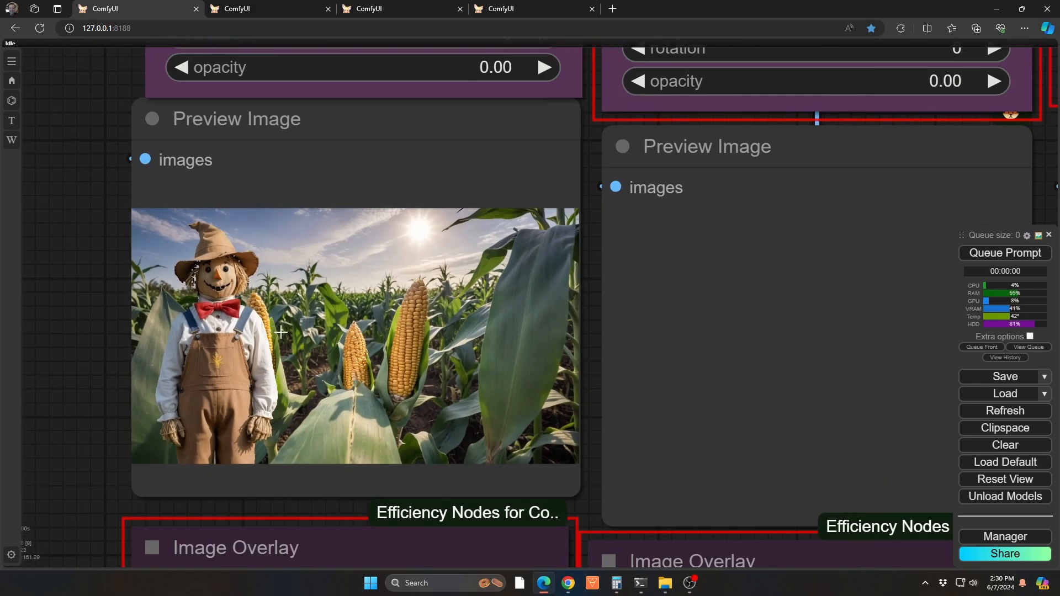
scroll(287, 332, "down", 2)
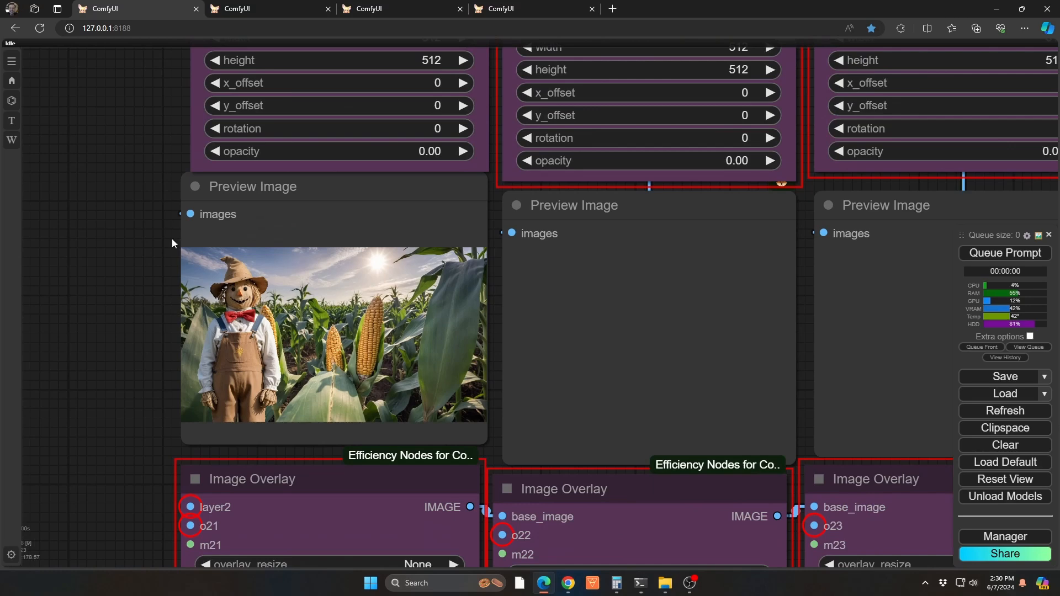
left_click_drag(144, 215, 95, 322)
scroll(105, 316, "down", 2)
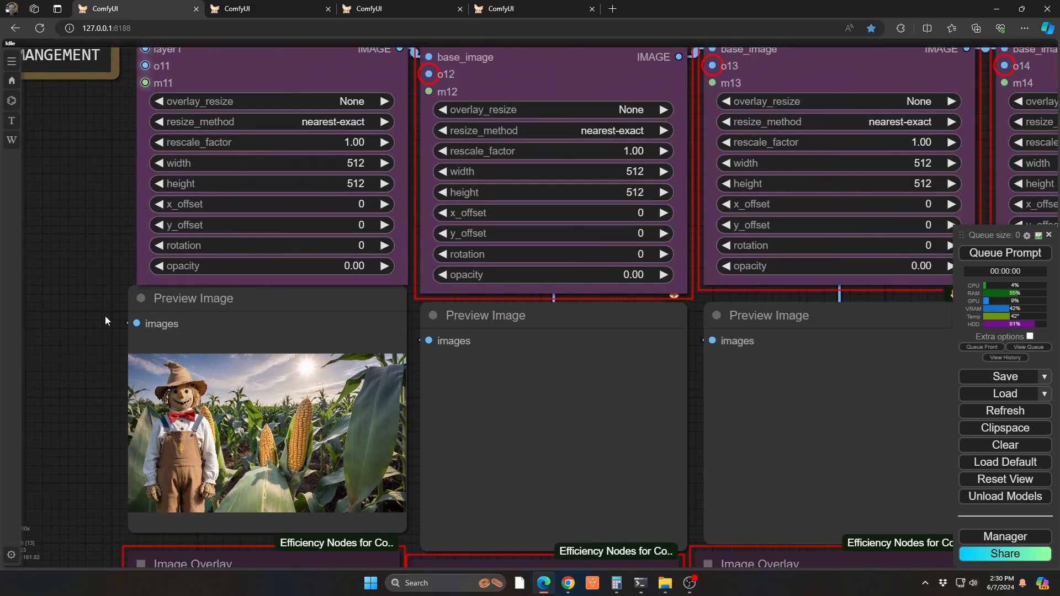
left_click_drag(61, 224, 60, 254)
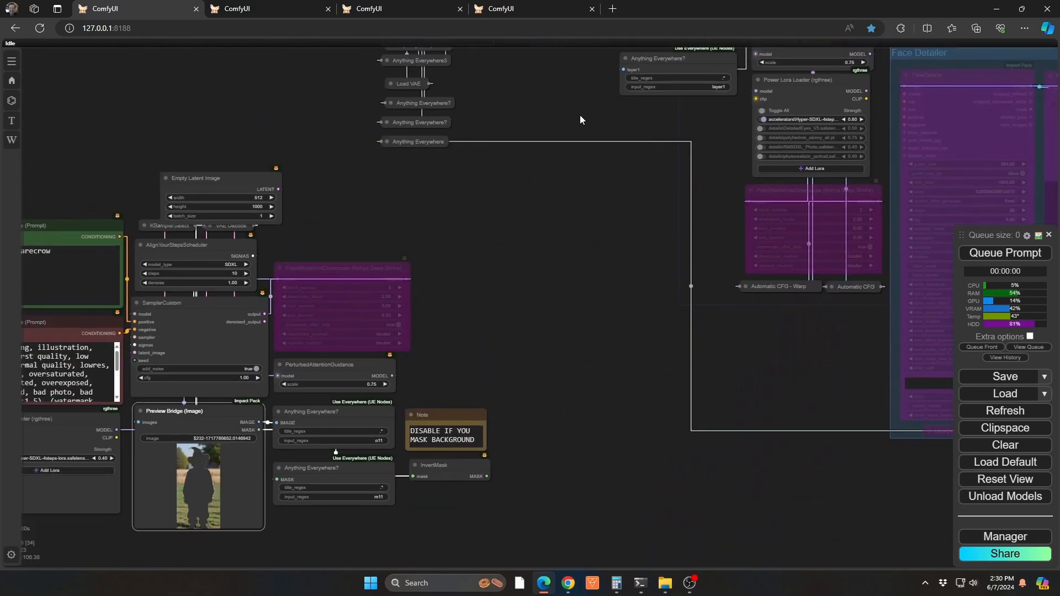
Segment the crow in its Preview Bridge image with the SAM Detector, placing points on its body and both wings, and save the mask to the node
left_click_drag(580, 114, 590, 101)
left_click_drag(557, 433, 701, 117)
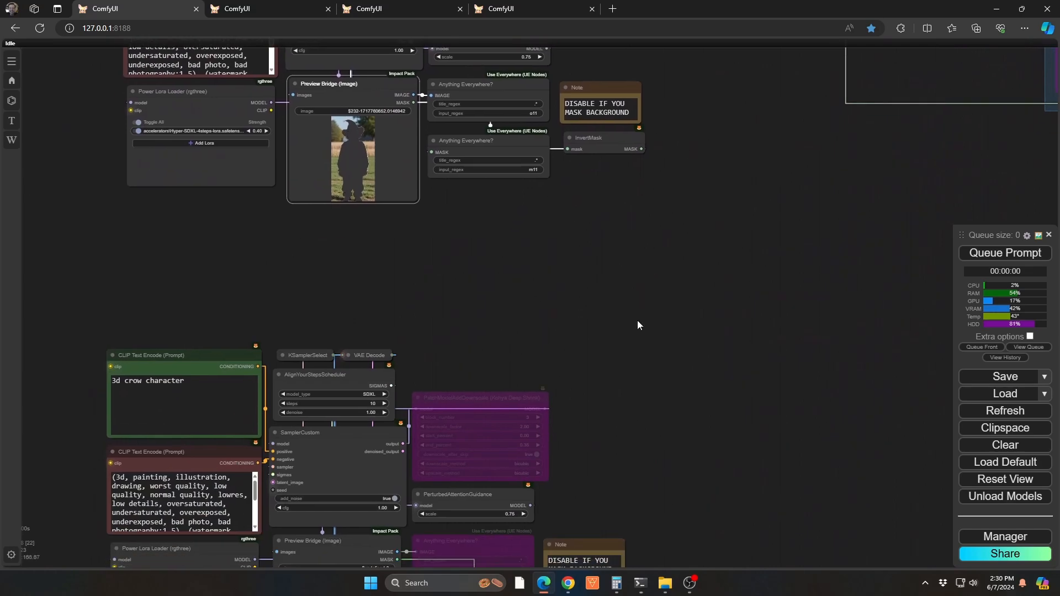
left_click_drag(626, 403, 640, 145)
left_click_drag(491, 375, 501, 474)
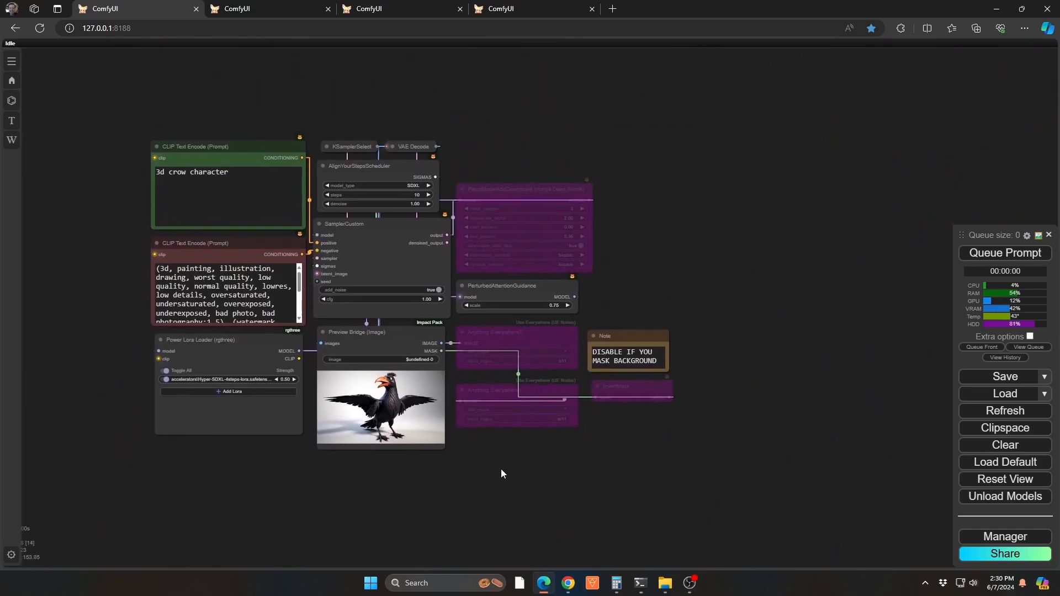
scroll(424, 399, "up", 6)
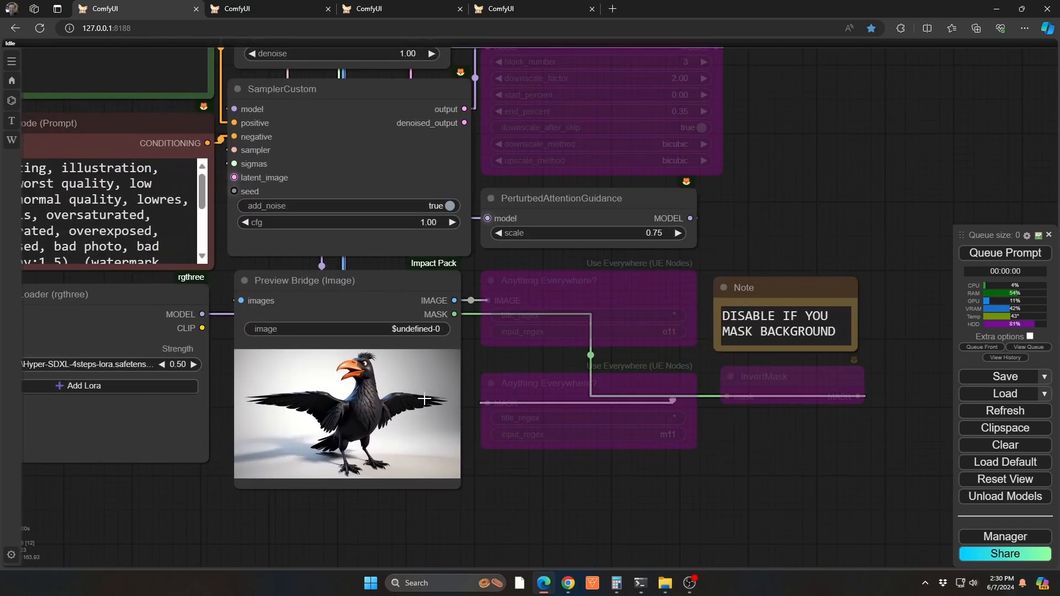
right_click(381, 404)
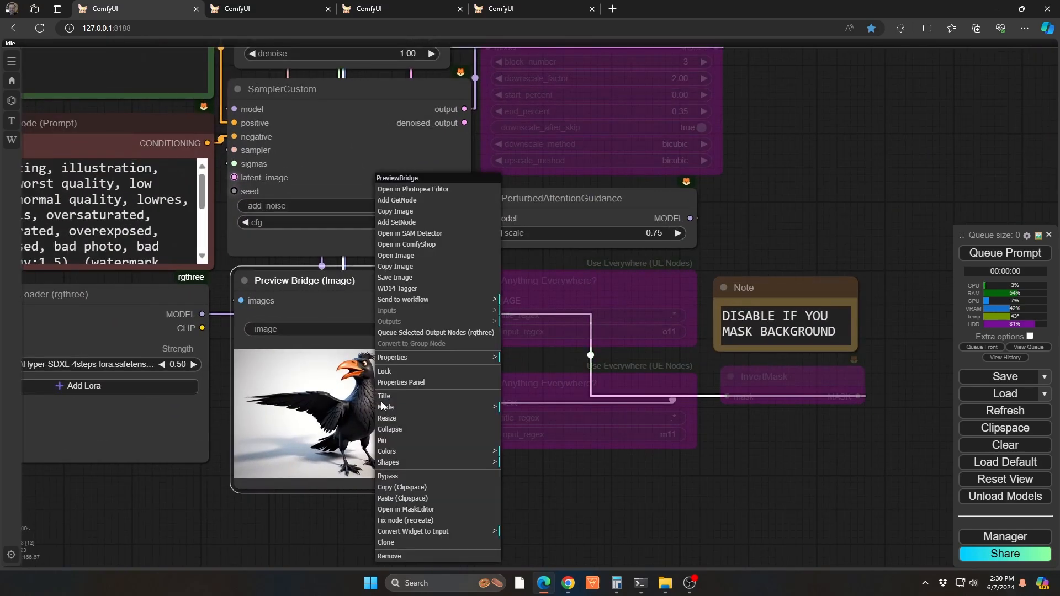
left_click(420, 234)
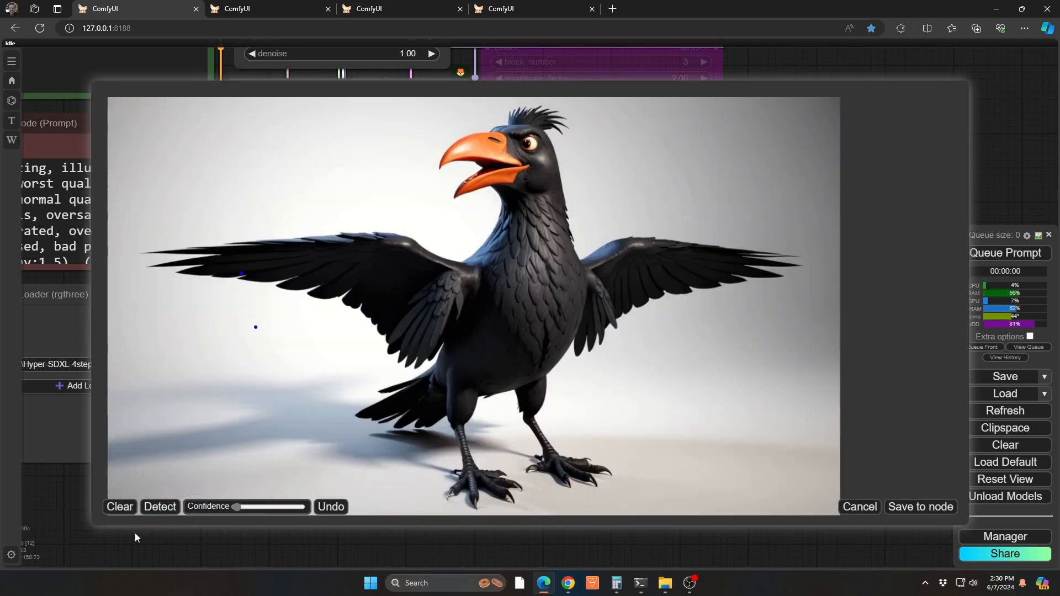
left_click(120, 507)
left_click(166, 507)
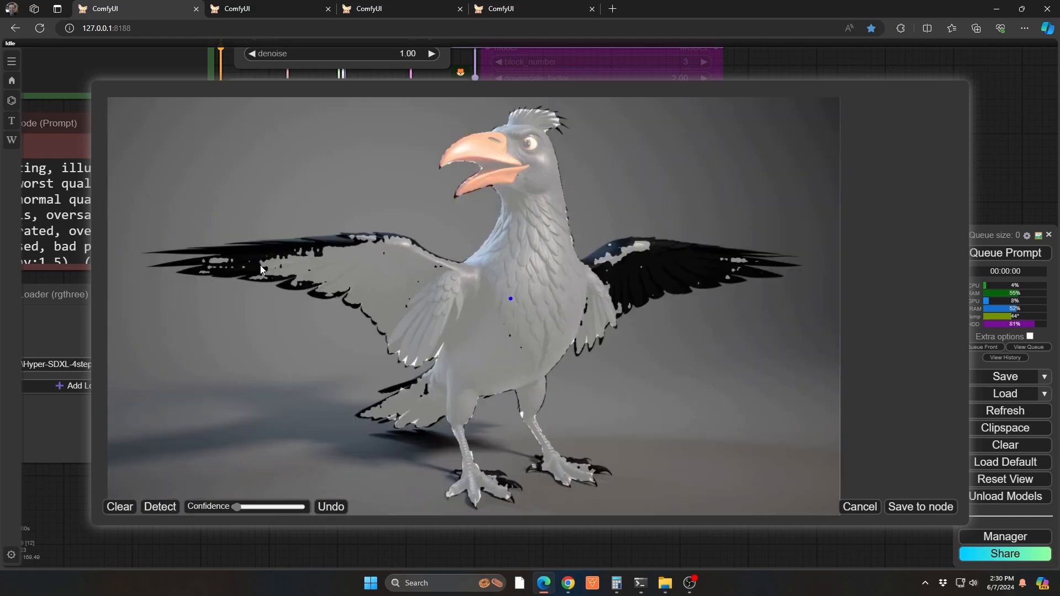
left_click(159, 506)
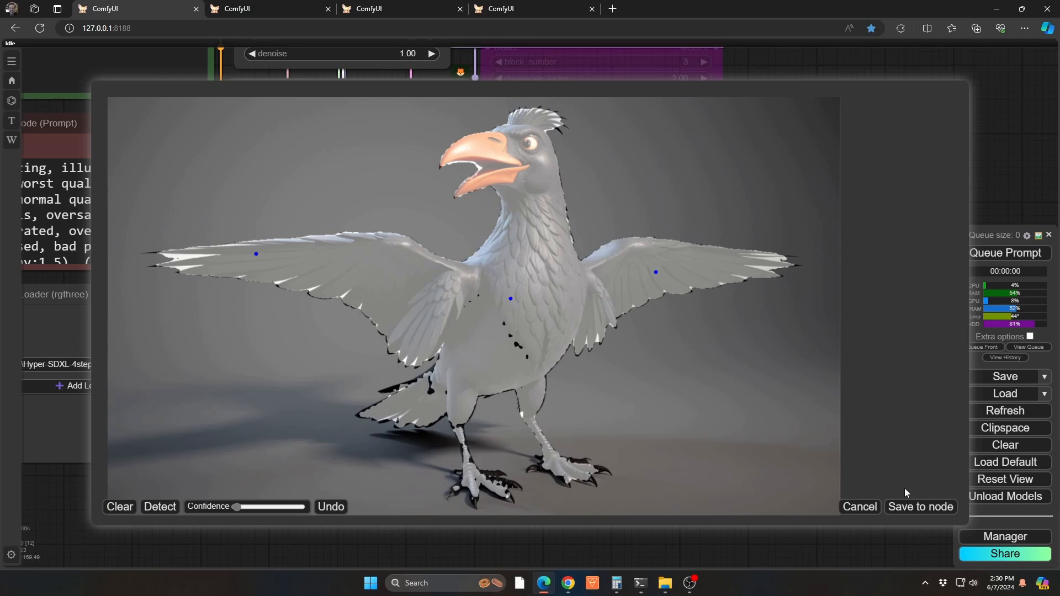
left_click(911, 507)
Touch up the crow's mask in the MaskEditor by painting over the missed areas of the figure and save it to the node
right_click(346, 424)
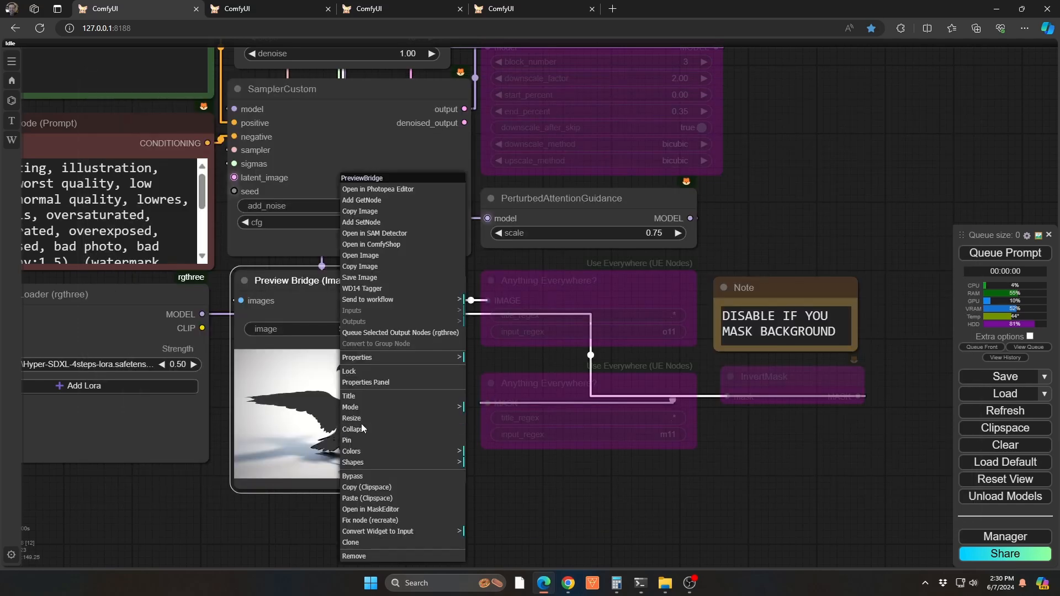
left_click(390, 505)
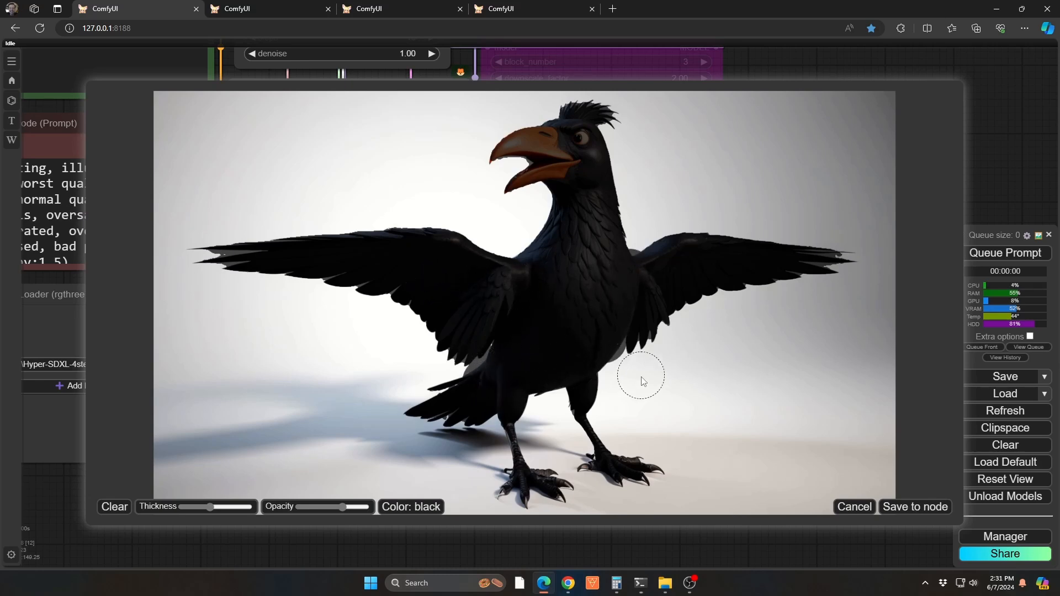
scroll(527, 484, "down", 2)
scroll(615, 471, "down", 1)
left_click(919, 506)
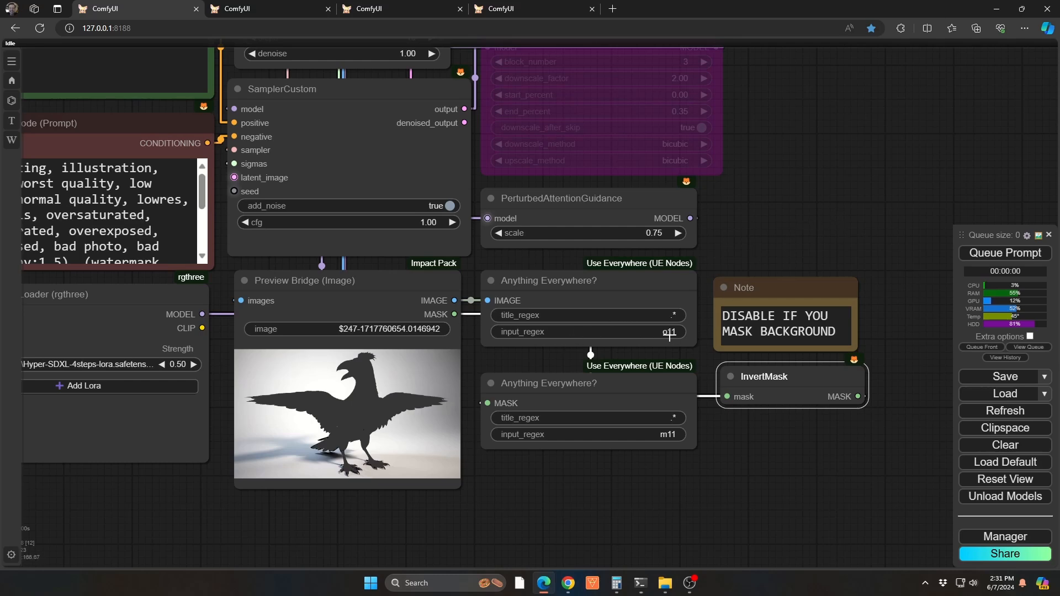
Set the input_regex of the crow's Anything Everywhere nodes to o12 for the image and m12 for the mask
left_click(650, 334)
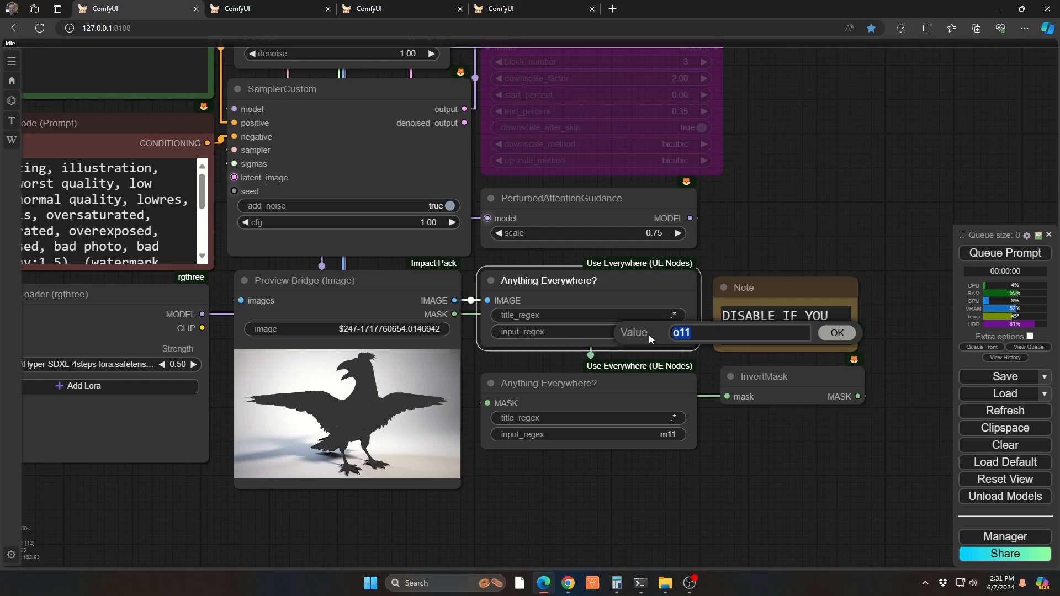
key("End")
key("BackSpace")
type("2")
key("Return")
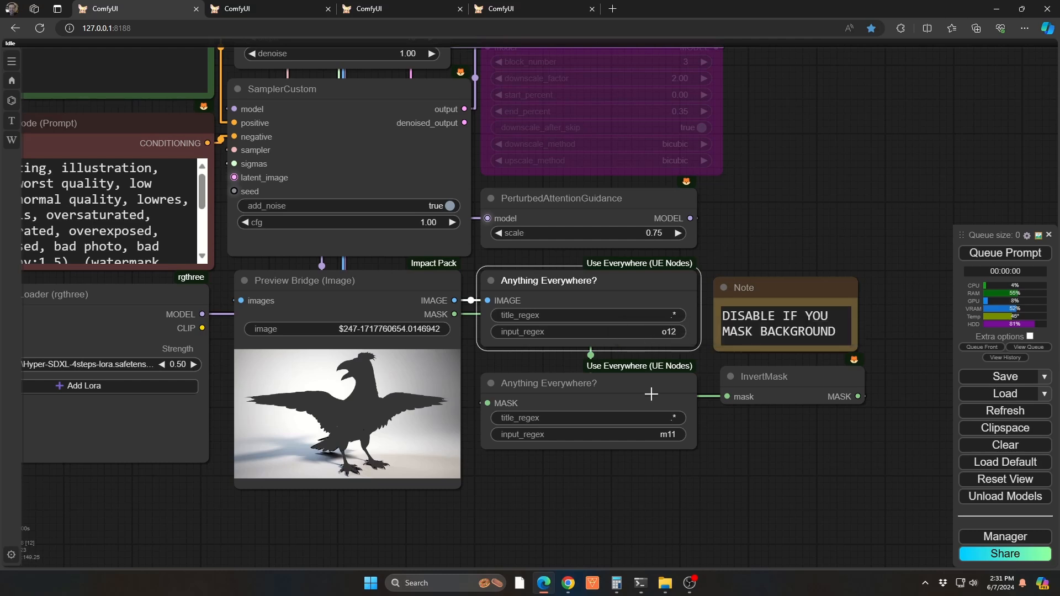
left_click(651, 438)
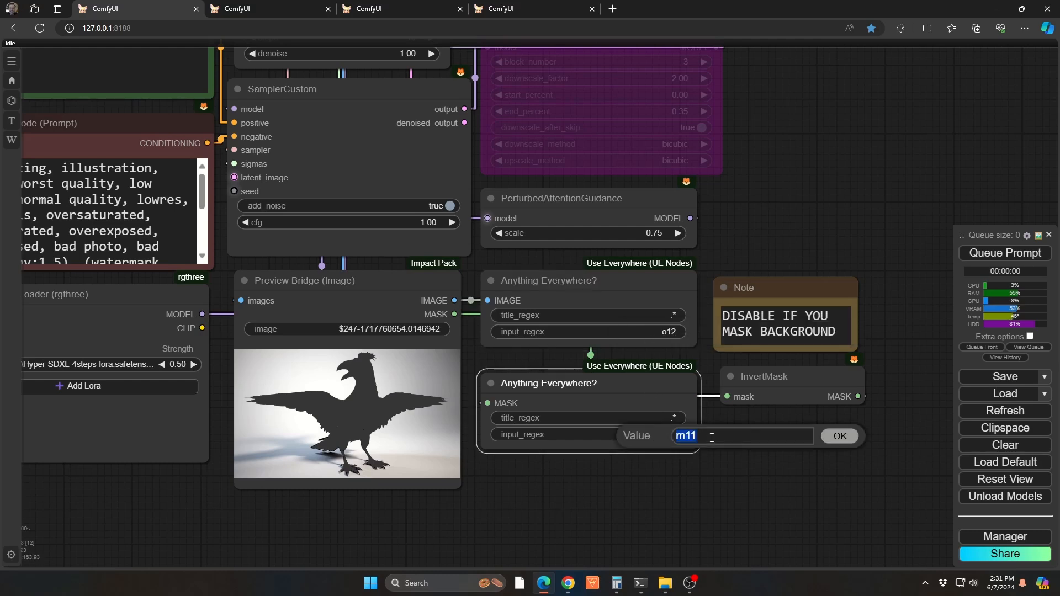
key("End")
key("Escape")
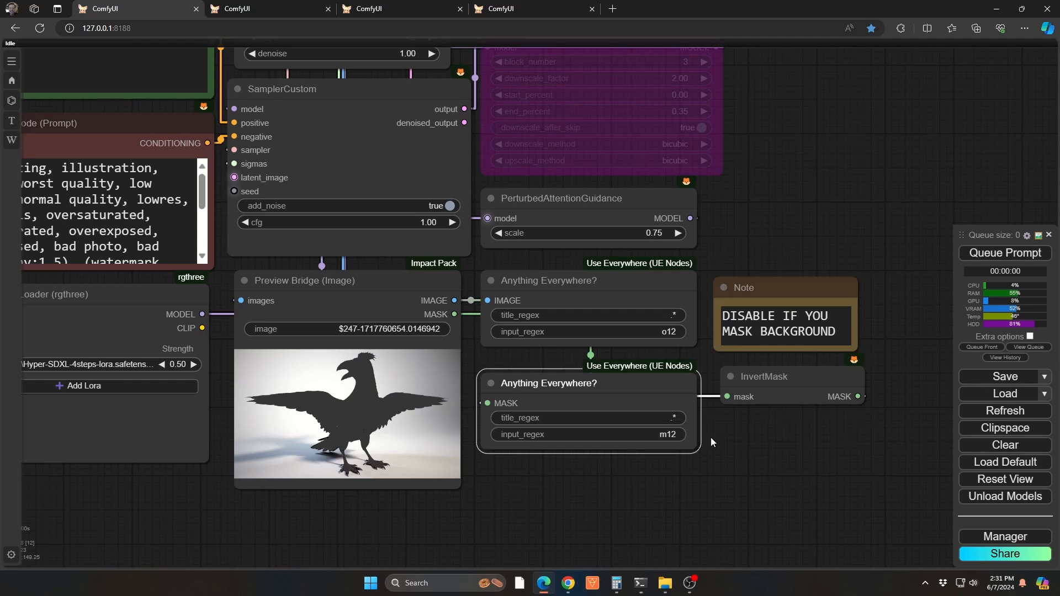
Queue the workflow and bring up the Image Overlay nodes in the layer management area
key("ctrl+Return")
key("3")
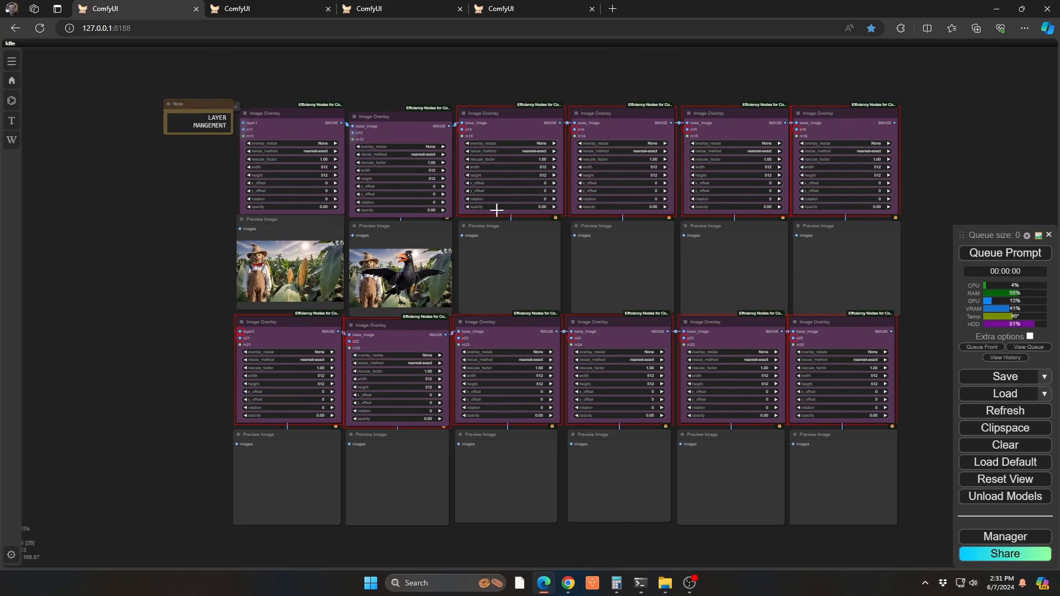
scroll(495, 208, "up", 6)
scroll(402, 247, "up", 2)
scroll(390, 231, "down", 3)
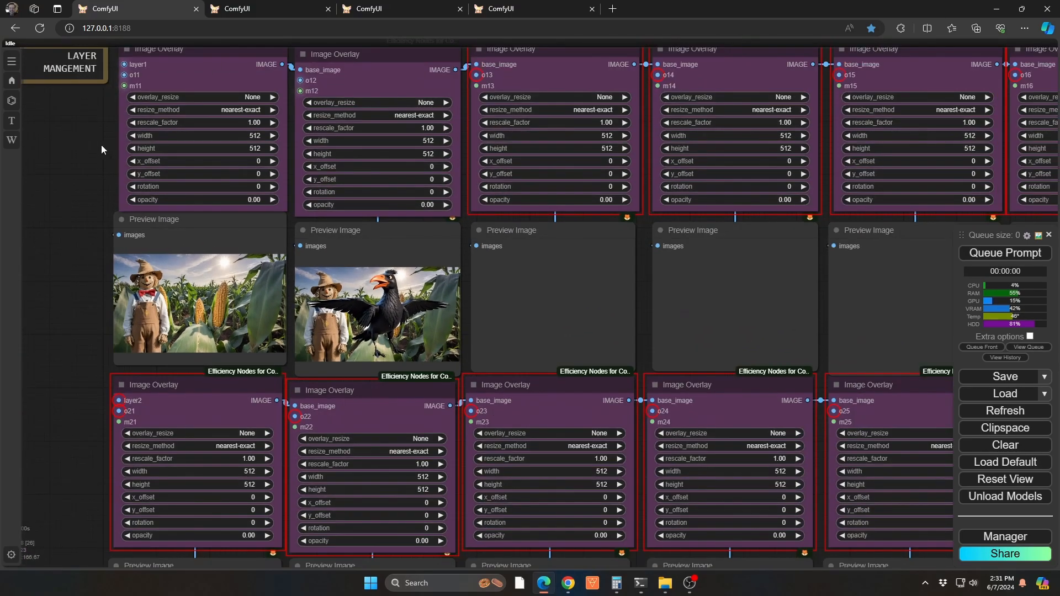
Examine the second Image Overlay node's o12 and m12 inputs and its preview, checking how the crow and scarecrow are stacked over the corn field
left_click_drag(101, 144, 76, 252)
scroll(285, 196, "up", 8)
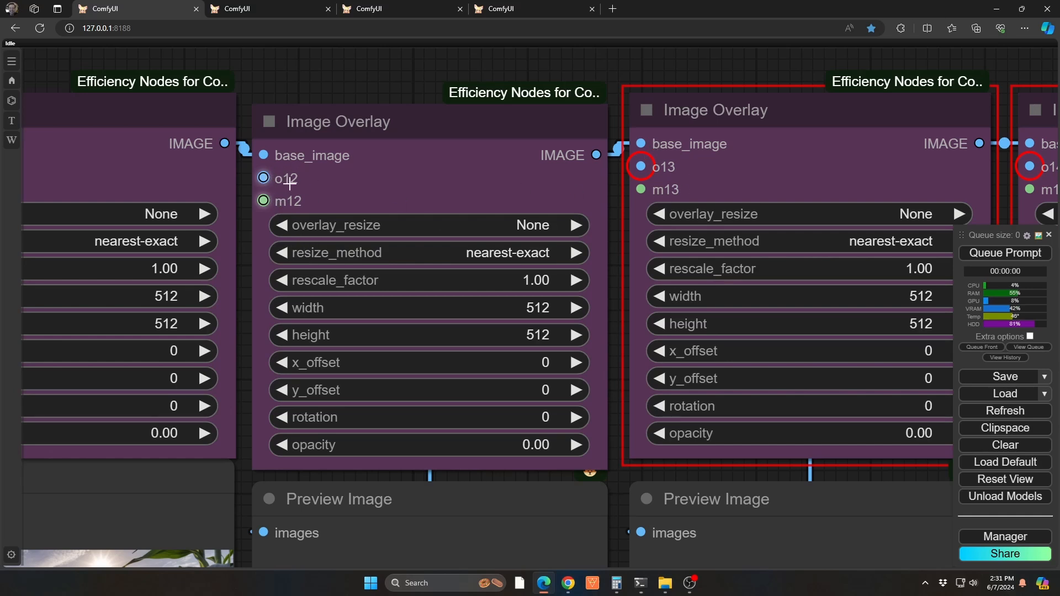
left_click_drag(331, 91, 367, 12)
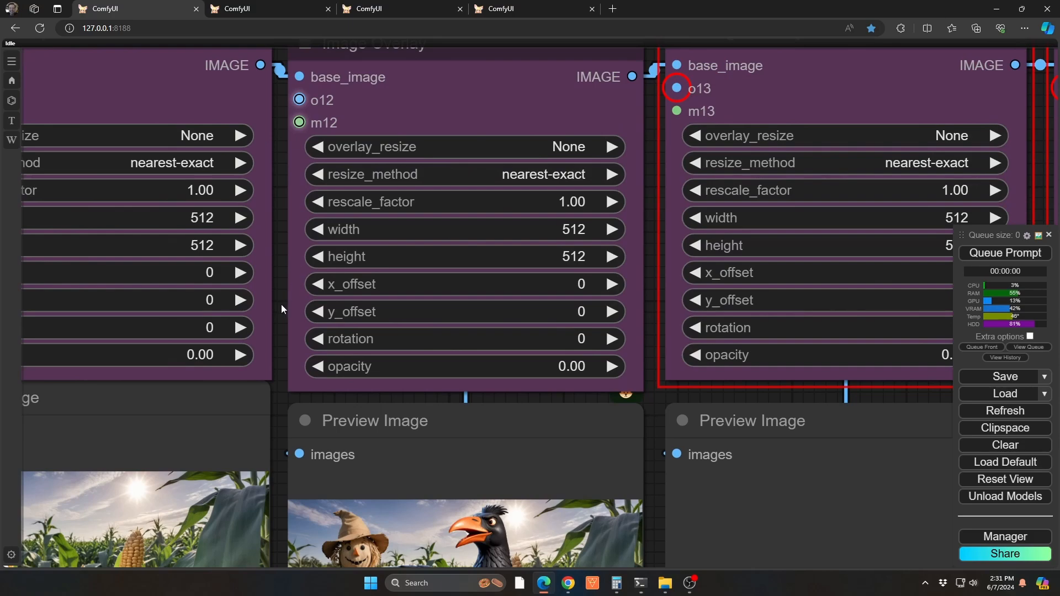
left_click_drag(280, 304, 280, 231)
left_click_drag(356, 339, 299, 197)
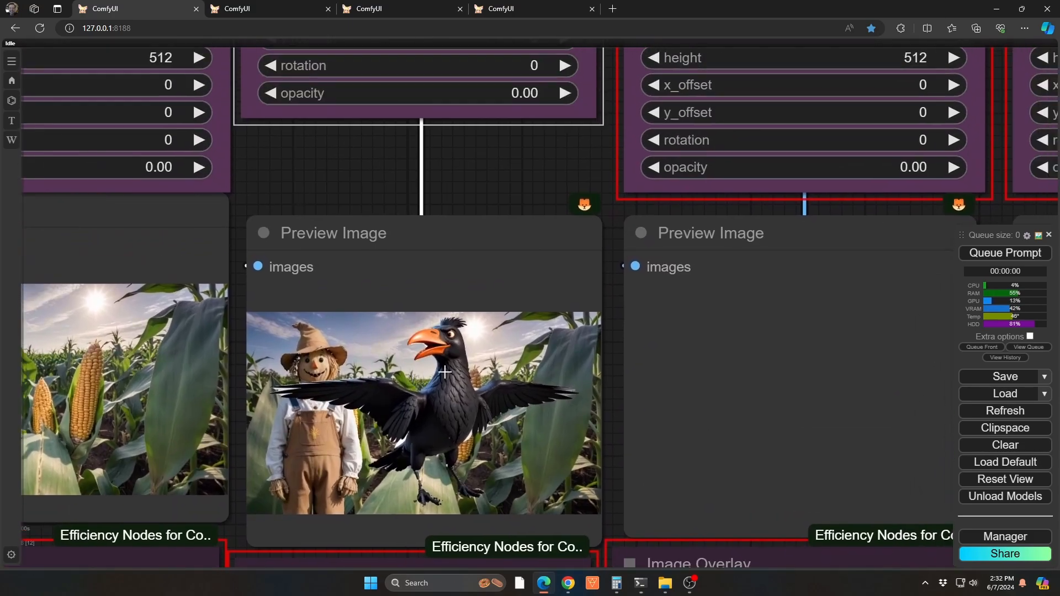
scroll(445, 372, "down", 3)
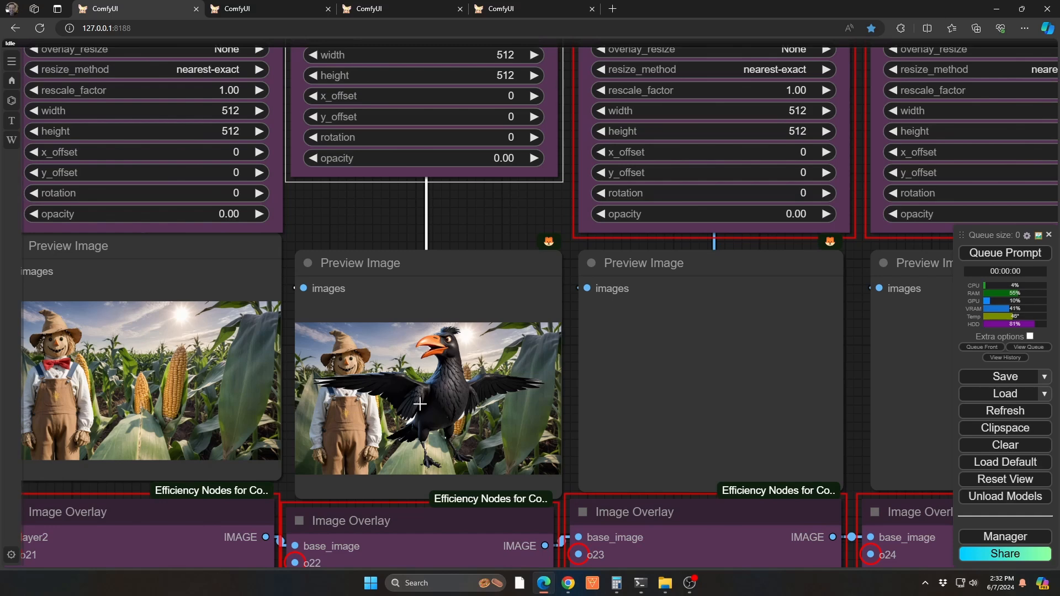
left_click_drag(369, 173, 375, 222)
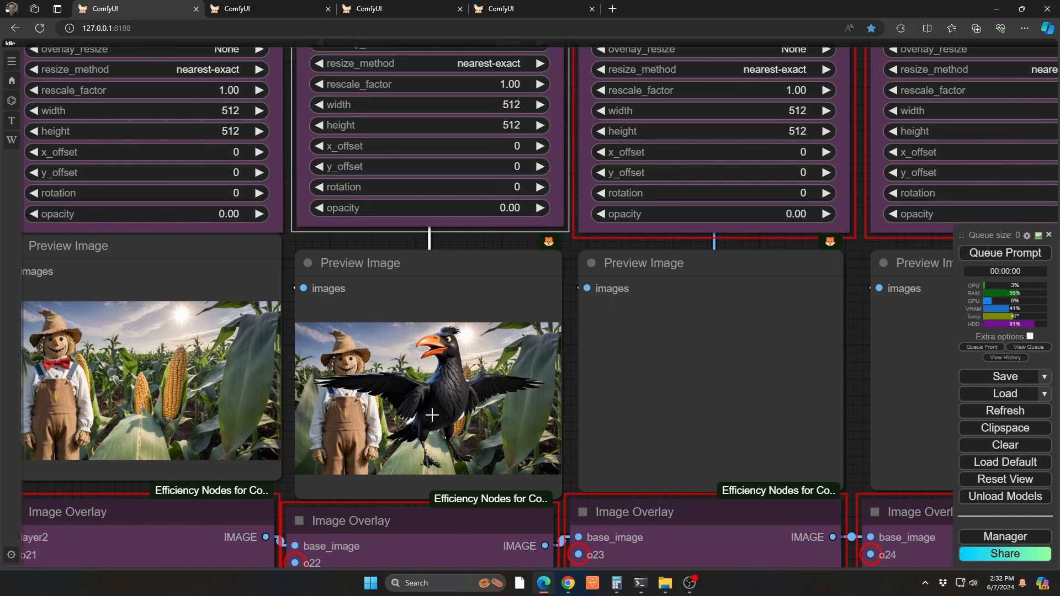
scroll(432, 416, "up", 7)
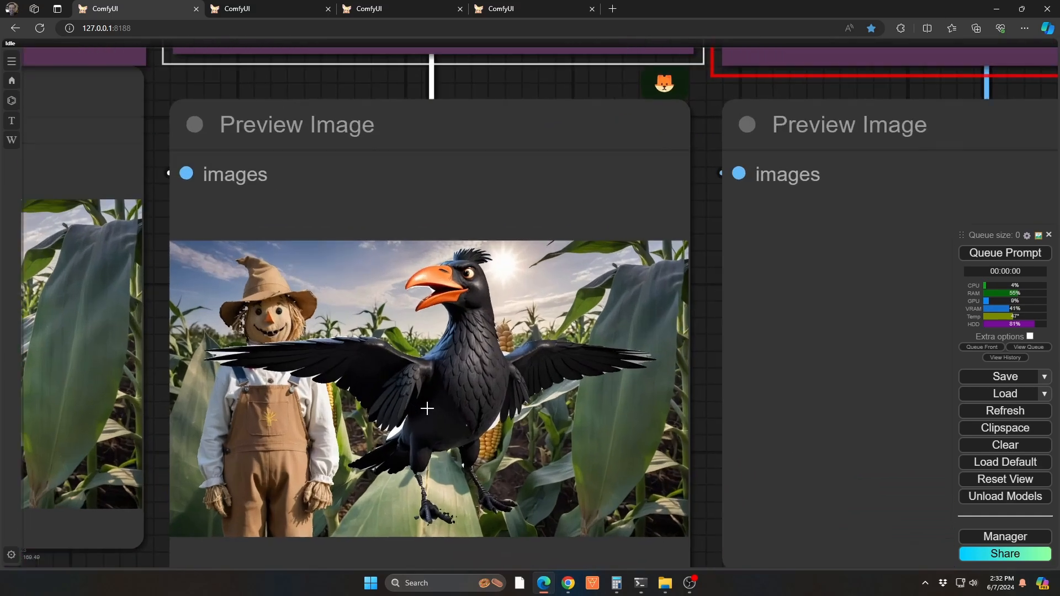
scroll(426, 408, "up", 1)
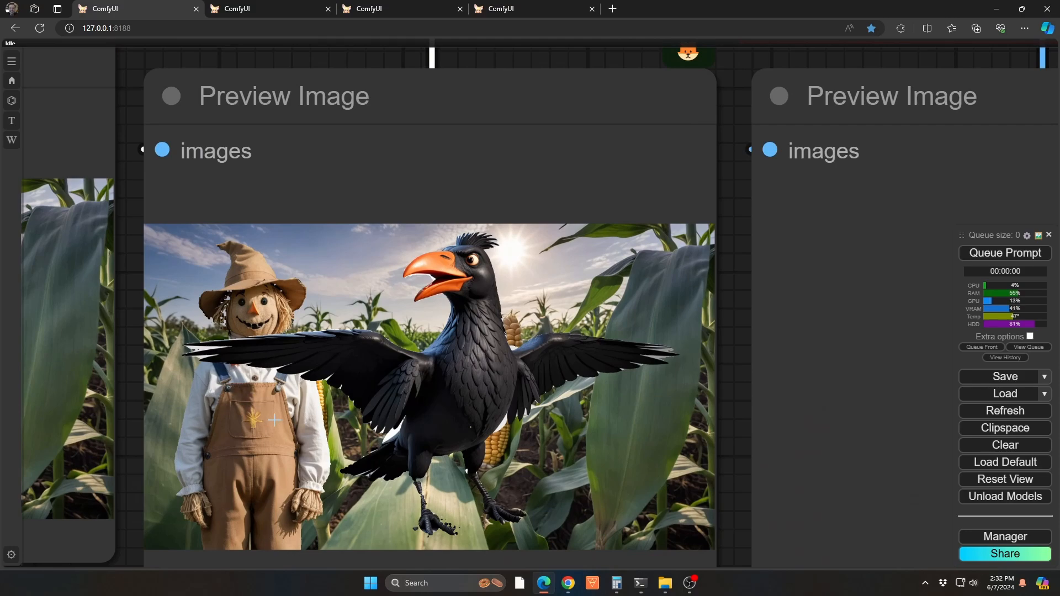
scroll(274, 420, "down", 3)
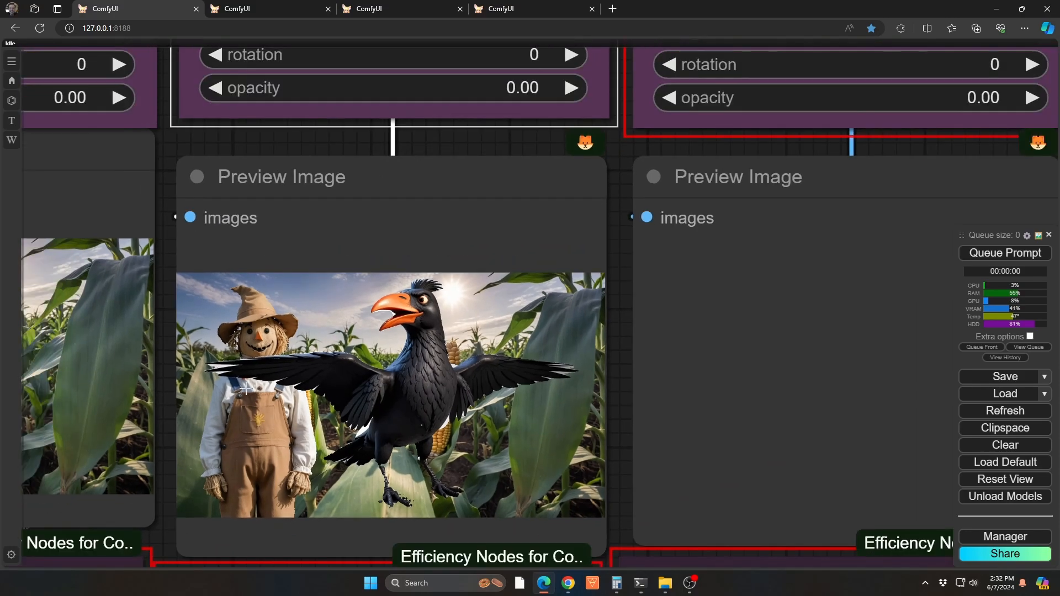
scroll(320, 403, "down", 2)
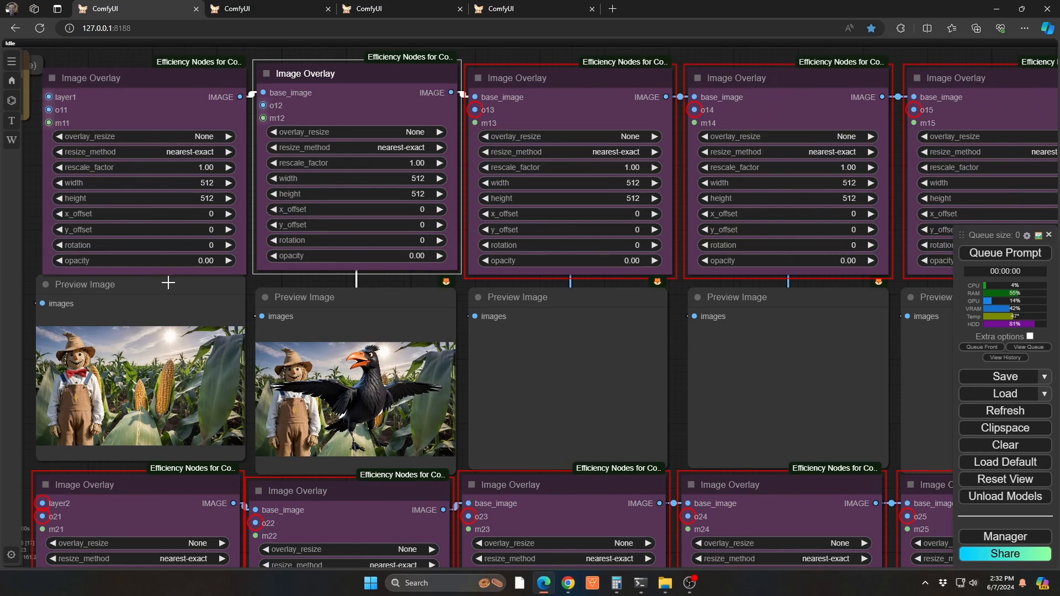
Move the first overlay's Preview Image node down so it sits clear of its Image Overlay node
left_click_drag(165, 298, 161, 305)
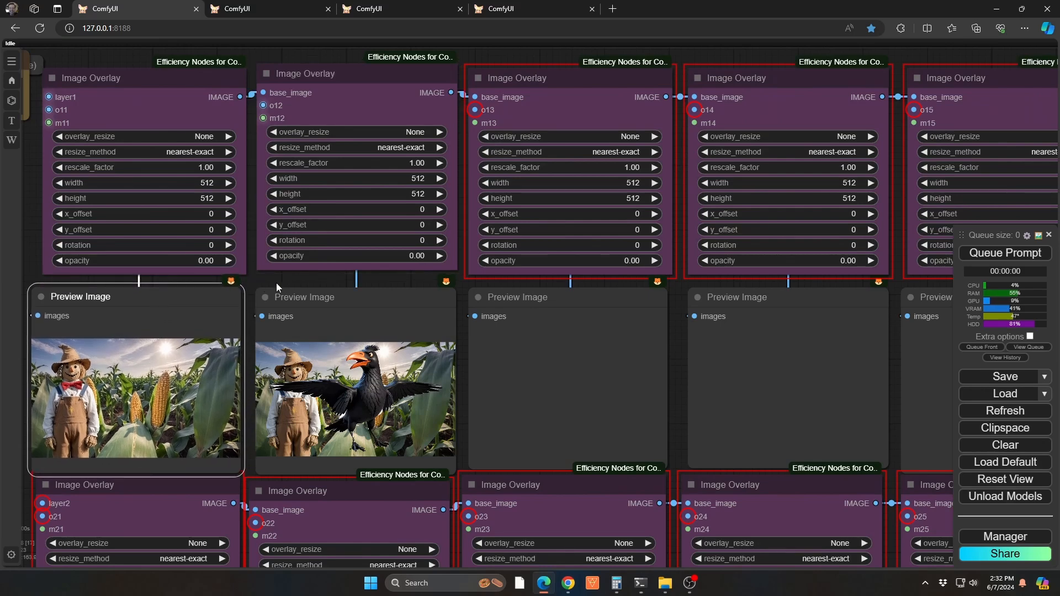
left_click_drag(278, 275, 326, 263)
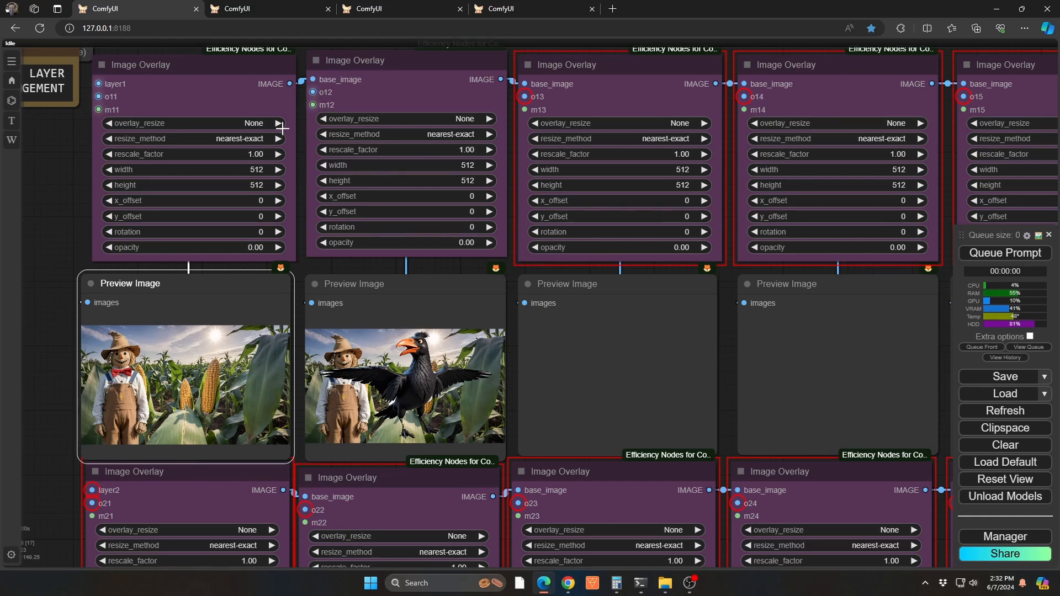
Return to the crow group and set the input_regex of its image Anything Everywhere node to o11
left_click(49, 222)
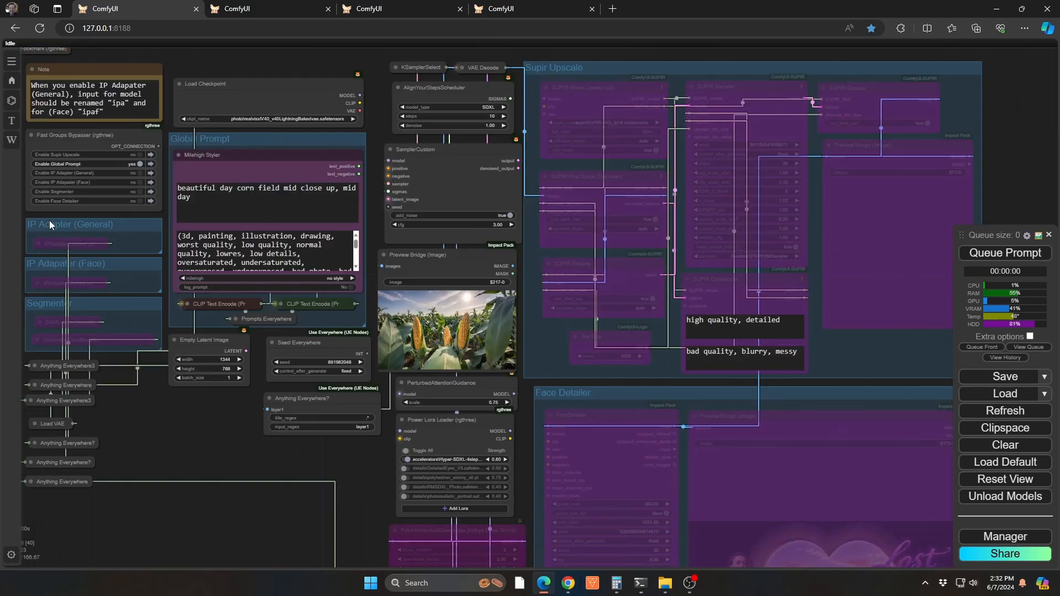
left_click_drag(232, 446, 505, 160)
left_click_drag(495, 299, 786, 219)
left_click_drag(687, 426, 612, 37)
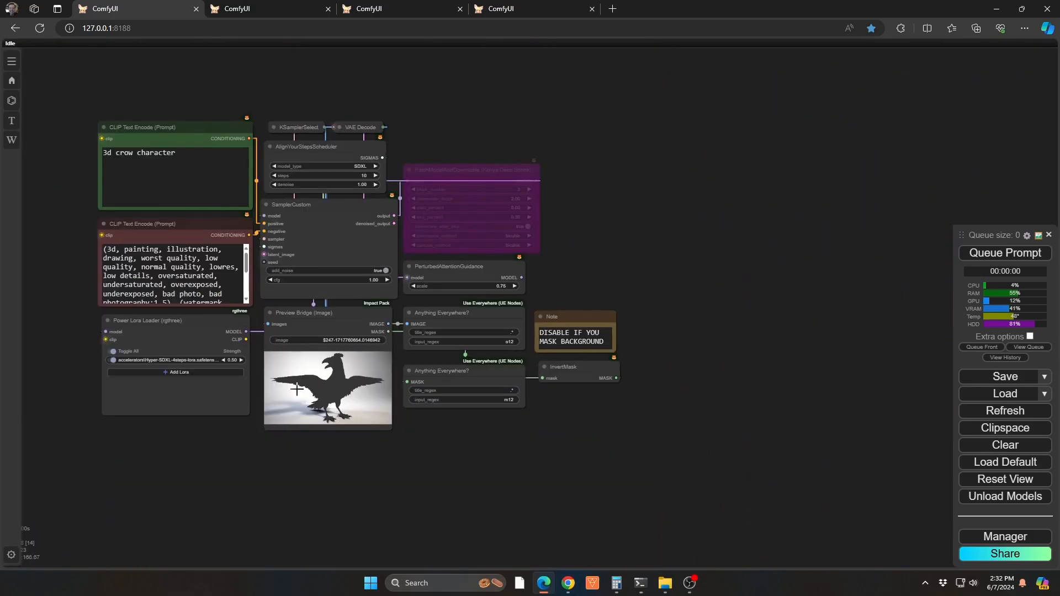
scroll(485, 385, "up", 9)
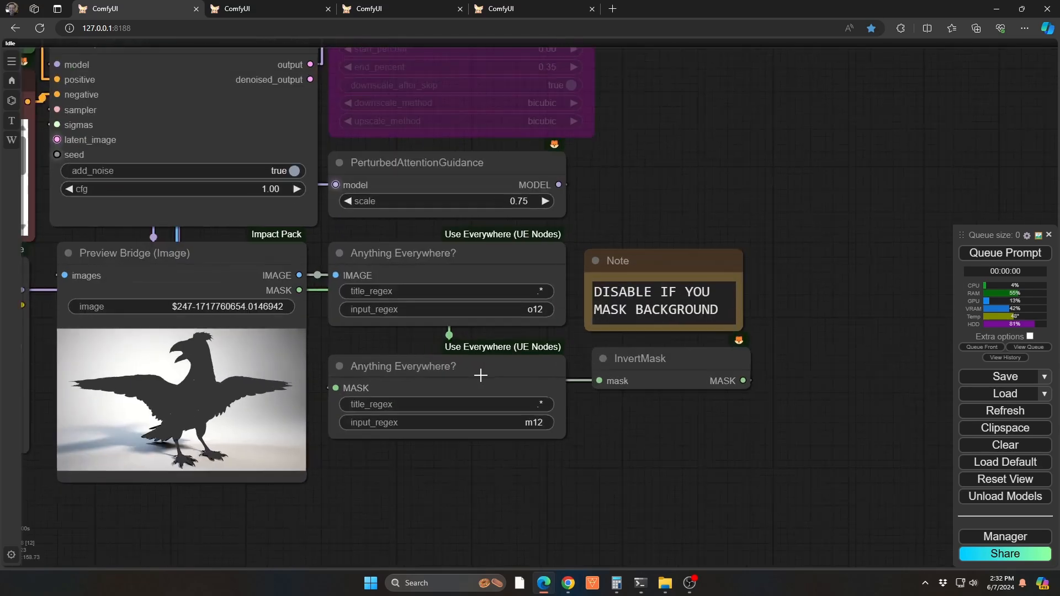
left_click(557, 296)
key("BackSpace")
type("1")
key("Return")
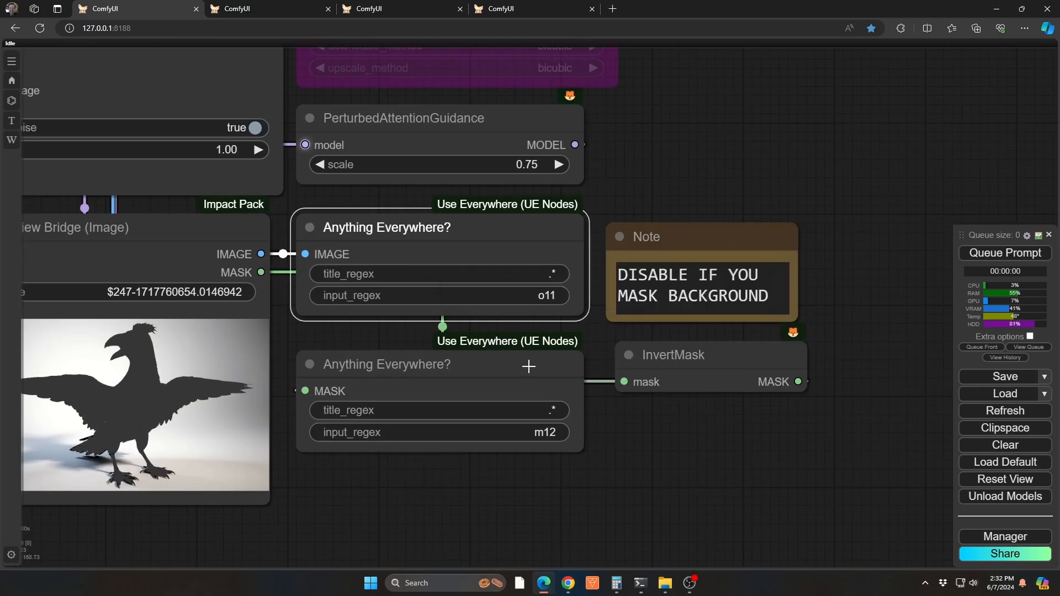
Set the input_regex of the crow's mask Anything Everywhere node to m11
left_click(563, 431)
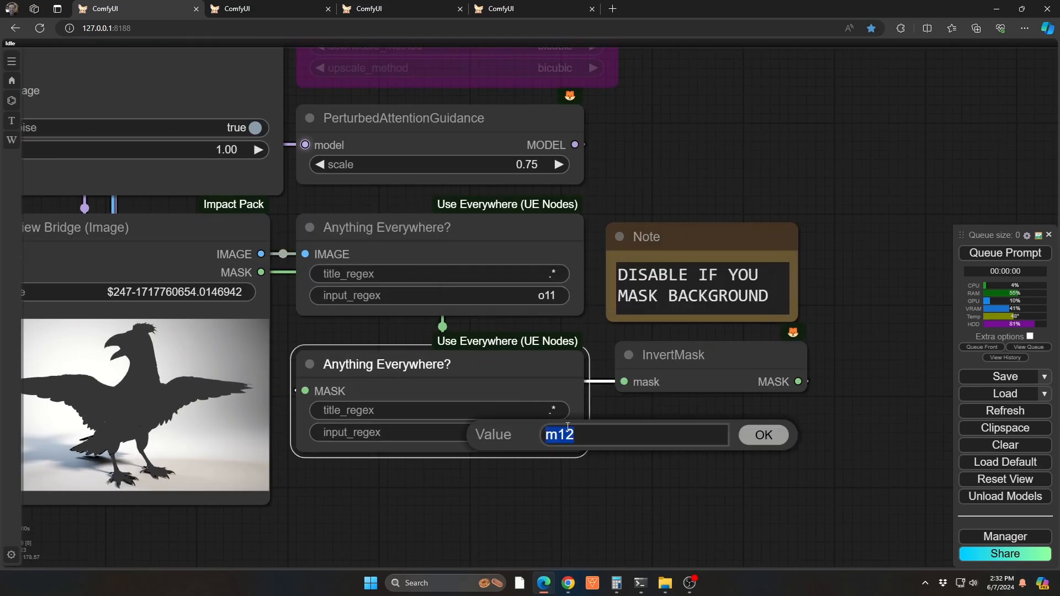
left_click(595, 435)
key("BackSpace")
type("1")
key("Return")
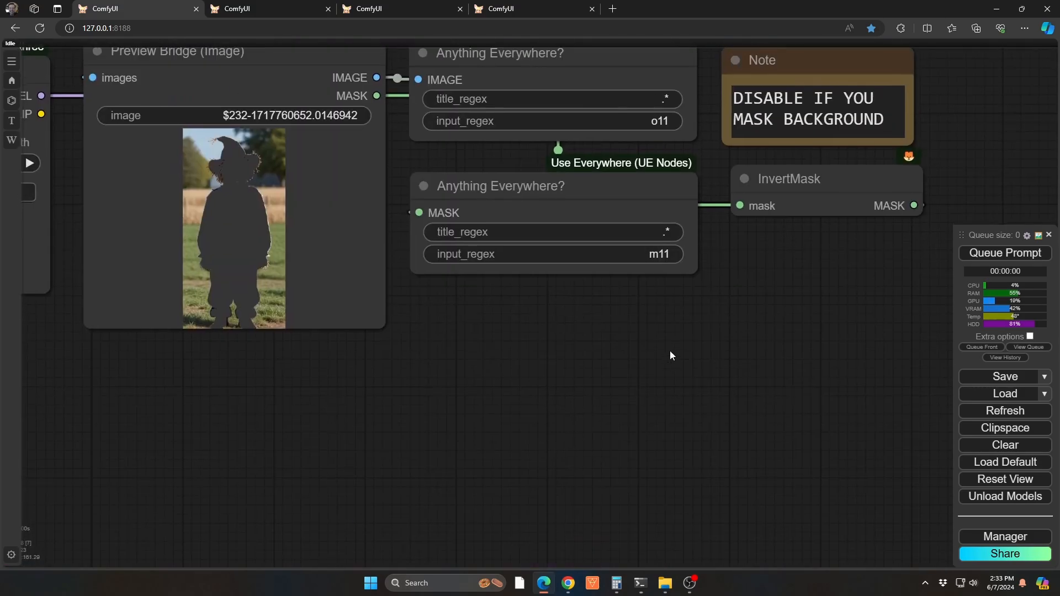
Set the input_regex of the scarecrow's image Anything Everywhere node to o12
left_click_drag(670, 350, 616, 594)
left_click(585, 375)
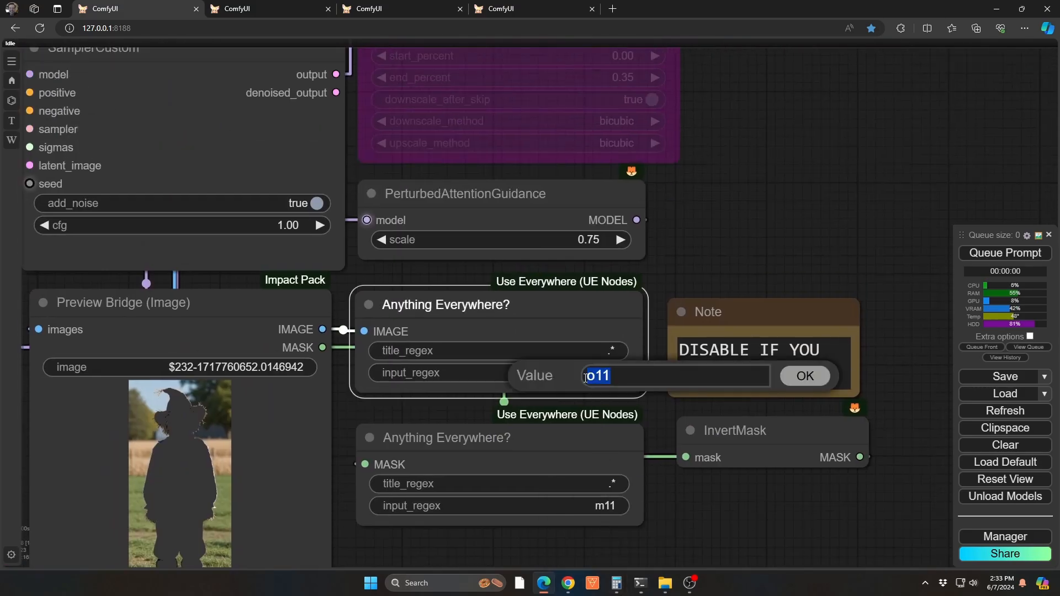
key("Right")
key("BackSpace")
type("2")
key("Return")
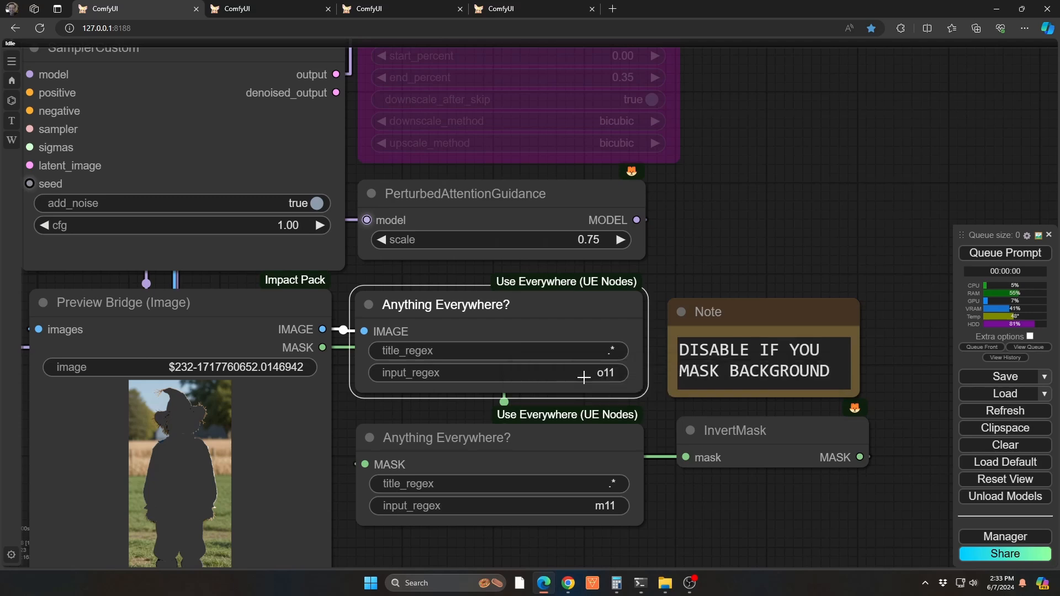
Set the input_regex of the scarecrow's mask Anything Everywhere node to m12 and queue the prompt
left_click(607, 505)
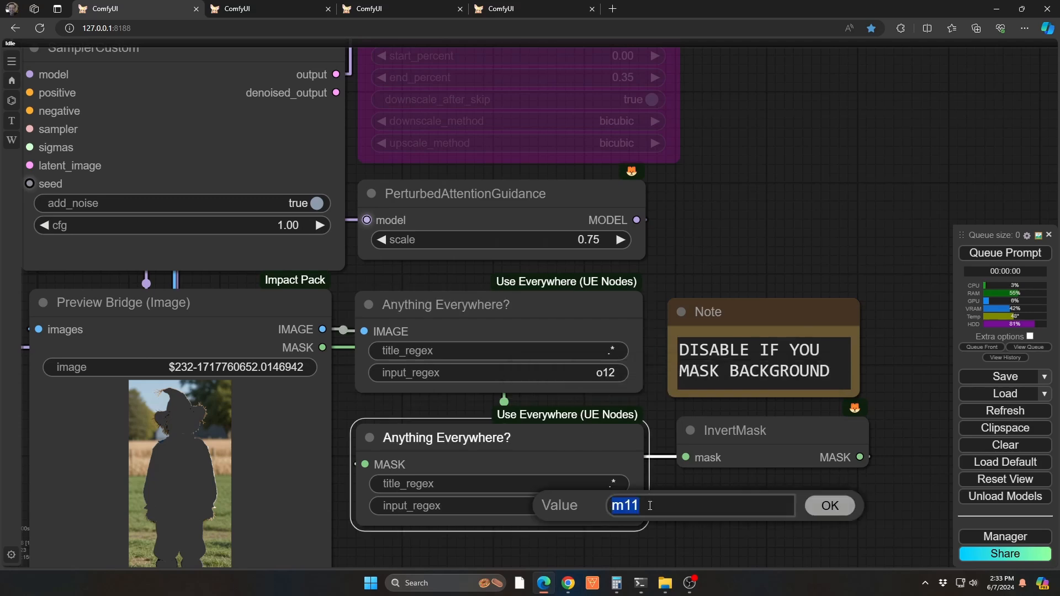
key("Right")
key("BackSpace")
type("2")
key("Return")
key("ctrl+Return")
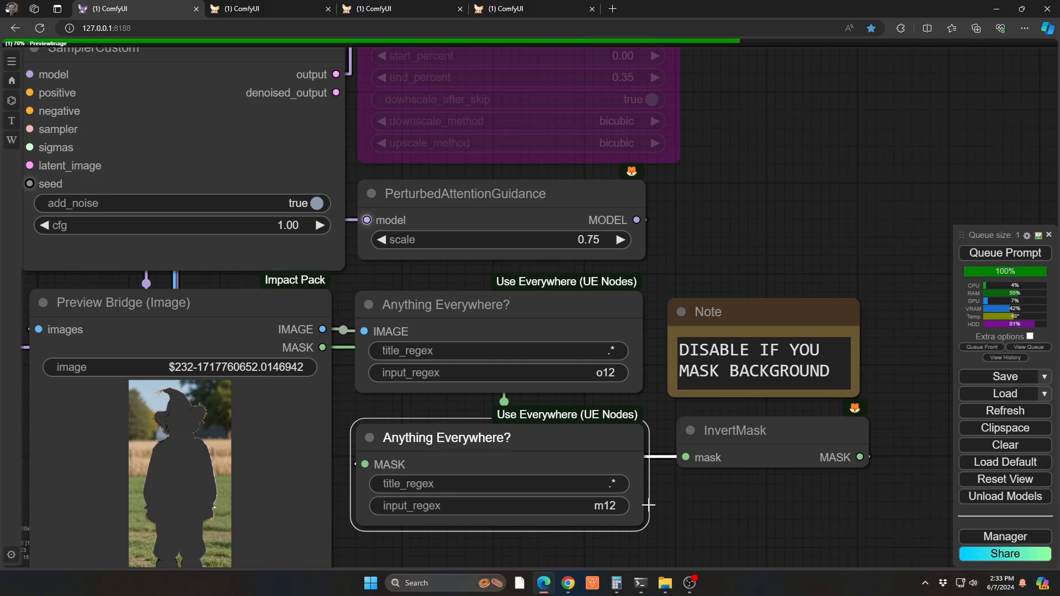
Examine the first two Image Overlay previews, checking the stacking order of the crow and scarecrow over the corn field
key("2")
scroll(648, 505, "up", 1)
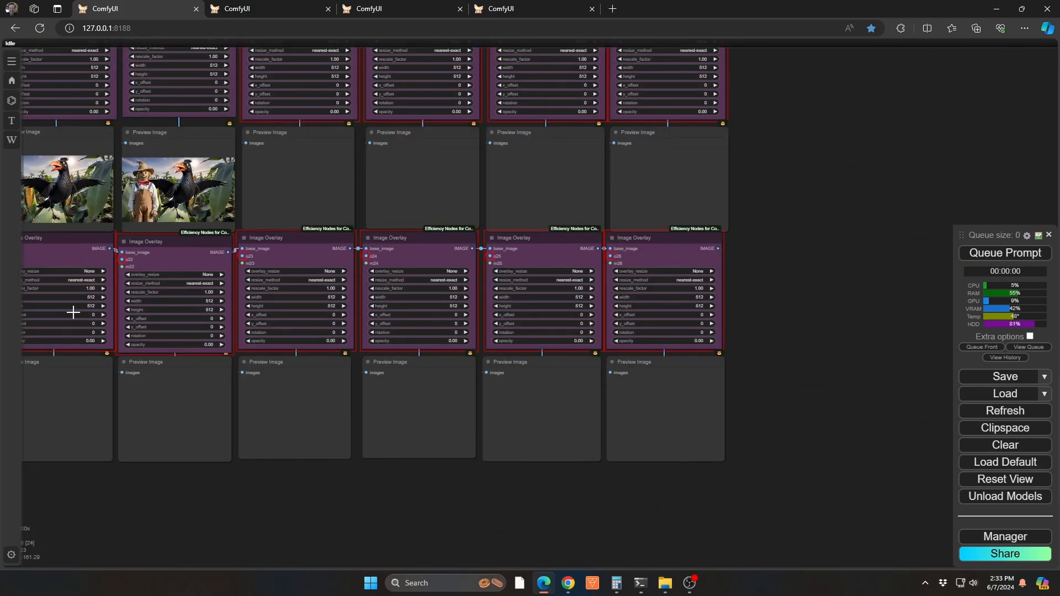
left_click_drag(268, 503, 479, 545)
scroll(309, 199, "up", 9)
scroll(276, 244, "up", 3)
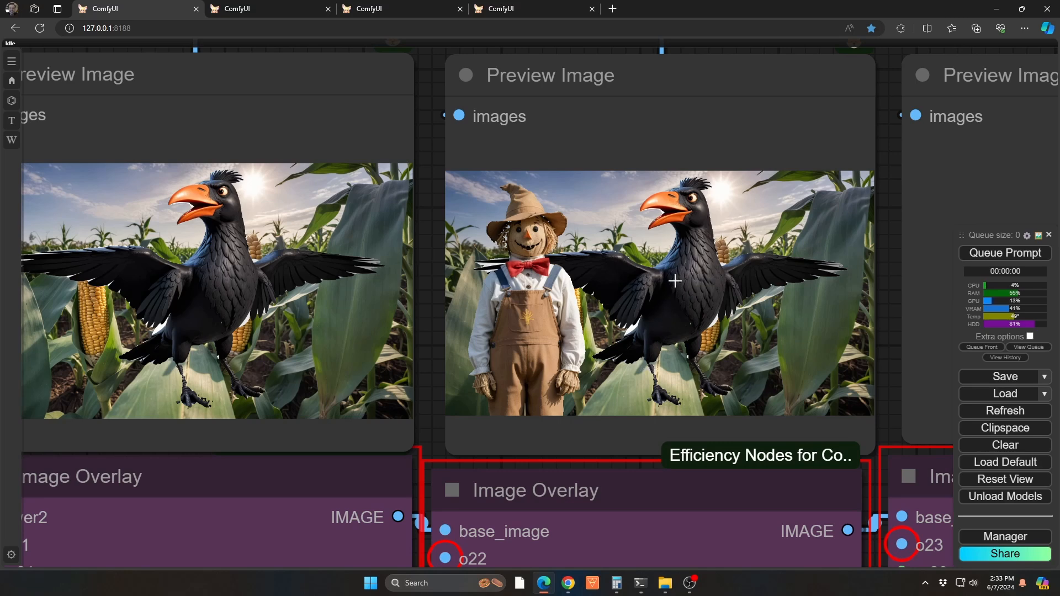
scroll(596, 282, "down", 5)
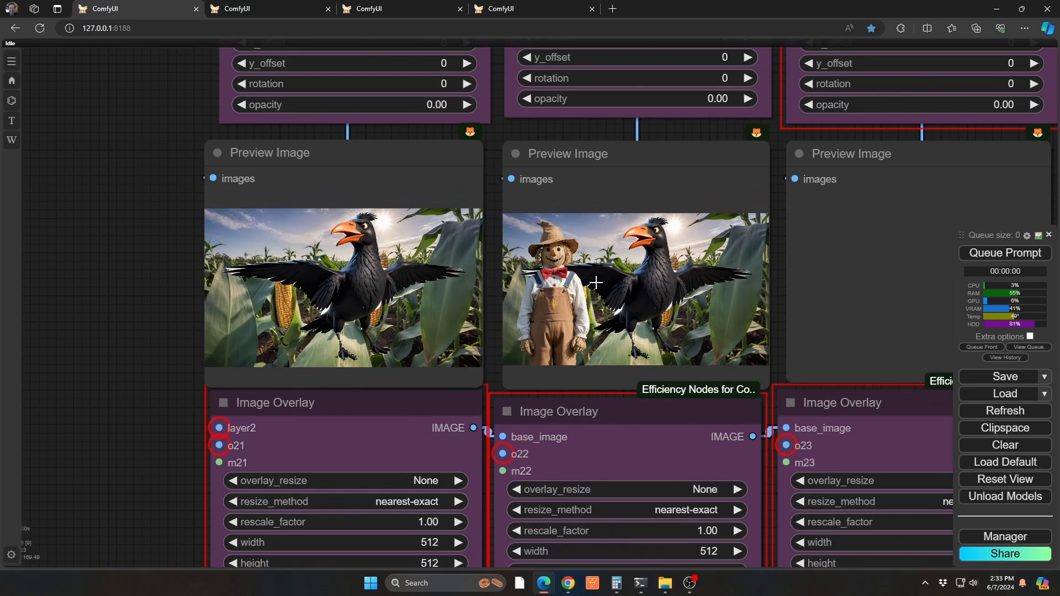
scroll(596, 282, "down", 3)
left_click_drag(244, 254, 143, 334)
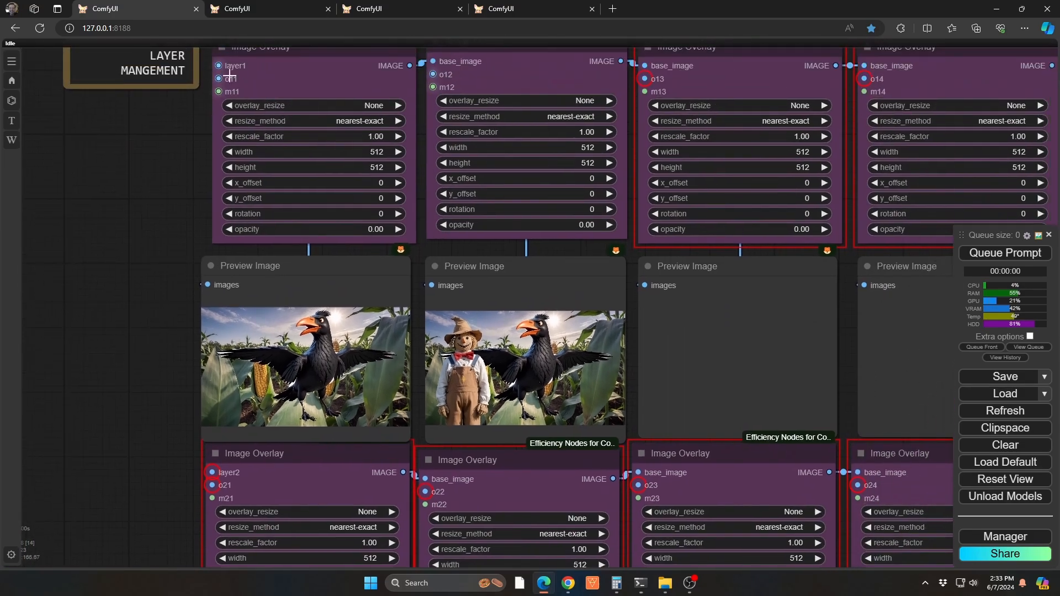
Switch to the second ComfyUI workflow and examine its beach sunset background, including the preview, the layer1 input_regex and the Seed Everywhere node
left_click(261, 8)
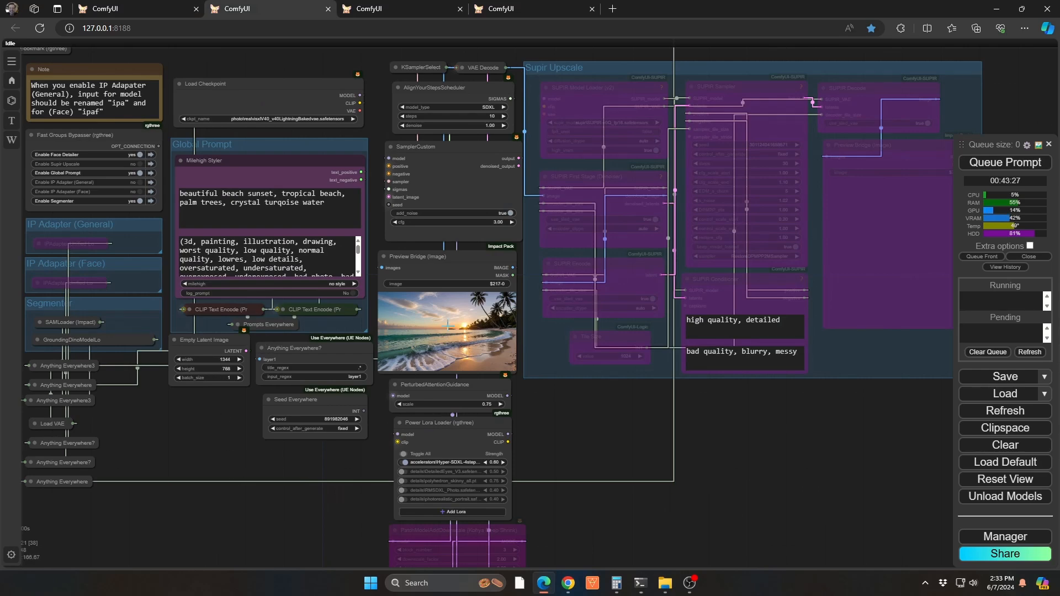
scroll(448, 326, "up", 10)
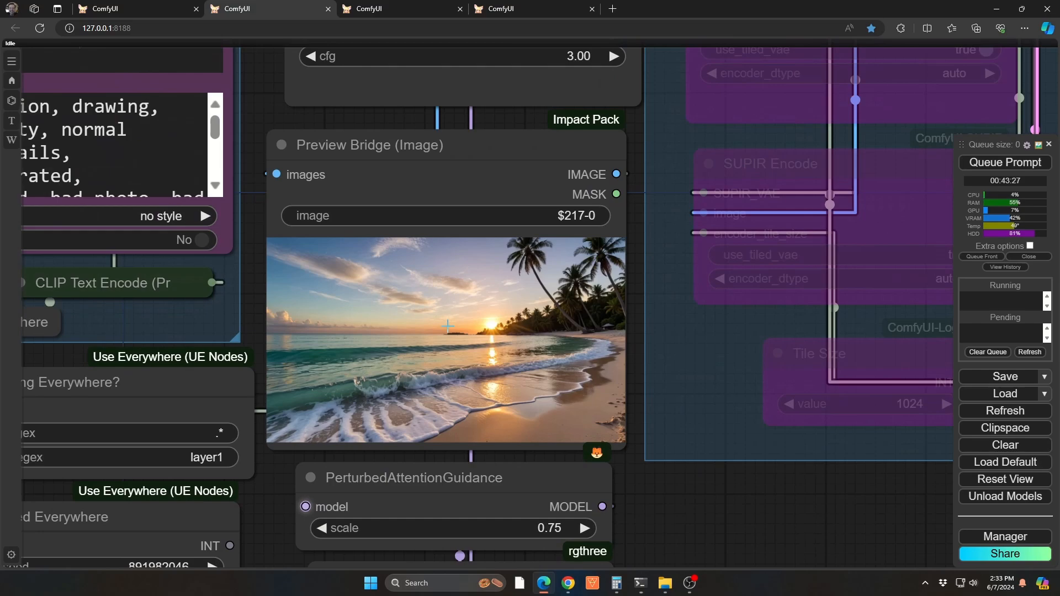
scroll(448, 326, "down", 15)
scroll(331, 463, "up", 5)
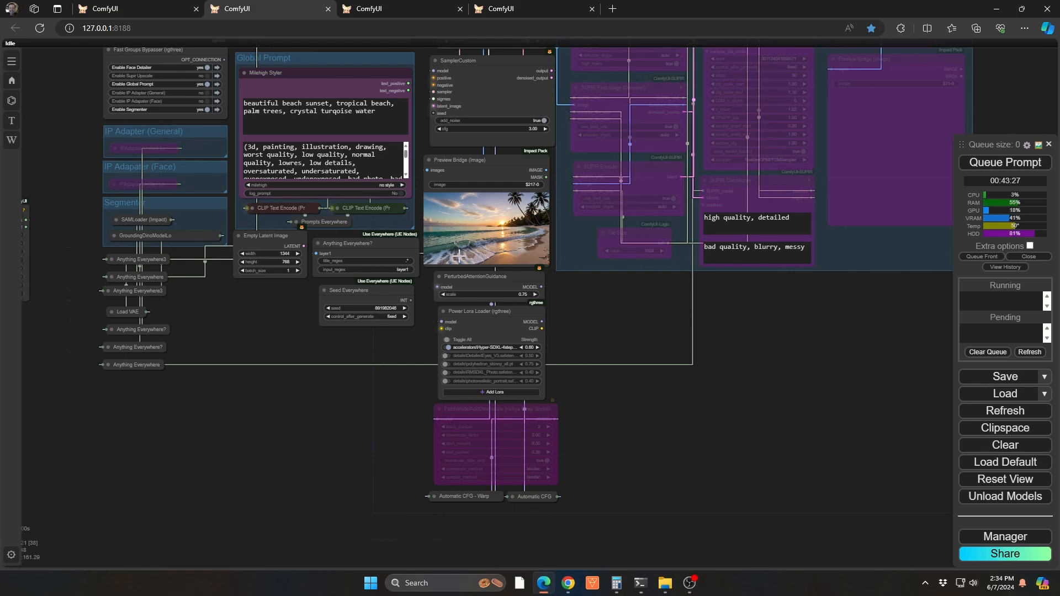
scroll(471, 234, "up", 10)
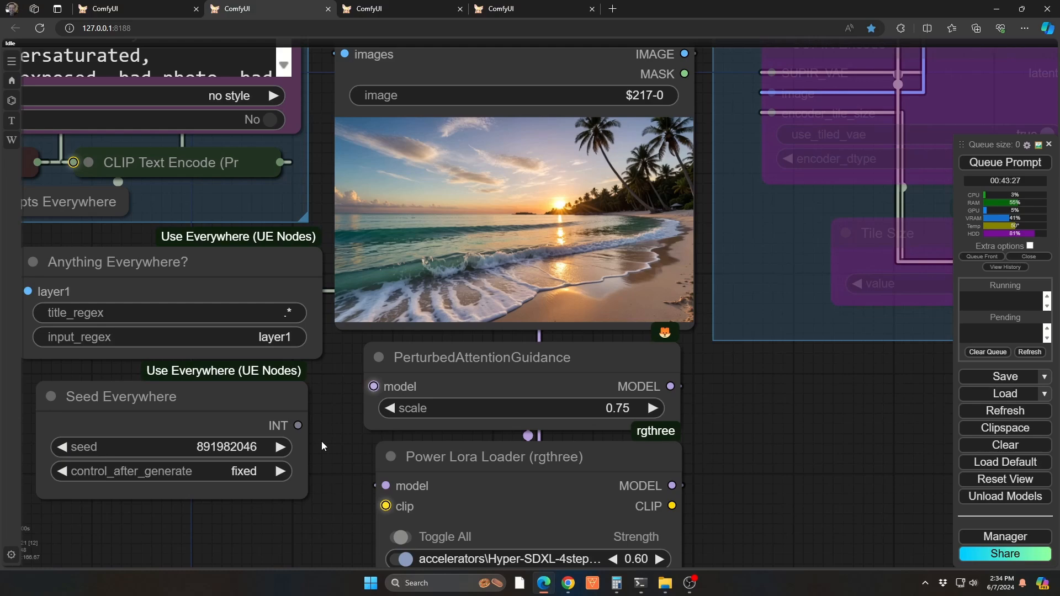
left_click_drag(324, 442, 382, 368)
scroll(382, 367, "down", 8)
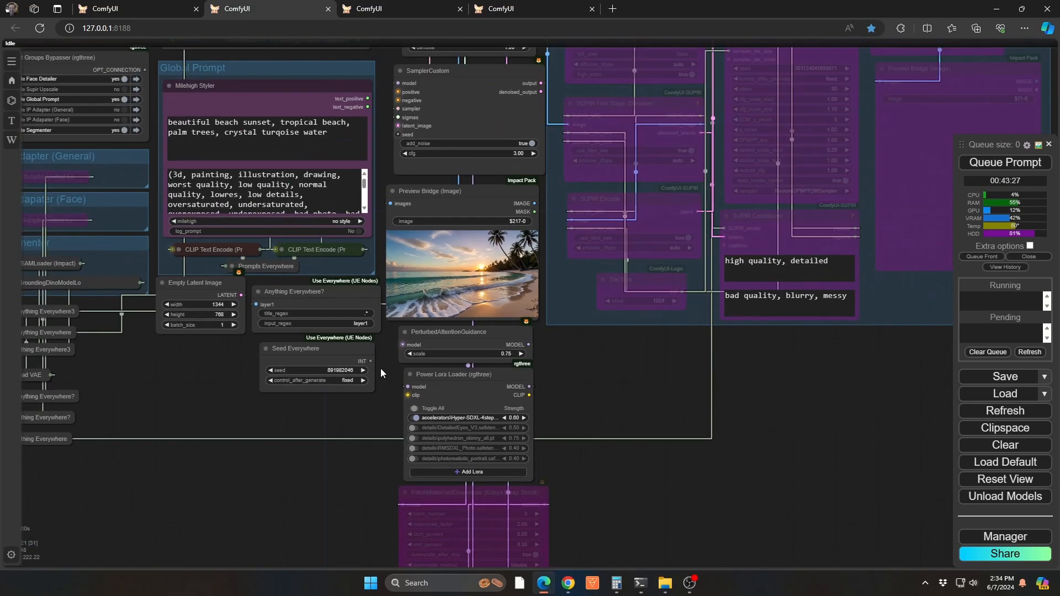
scroll(558, 334, "down", 5)
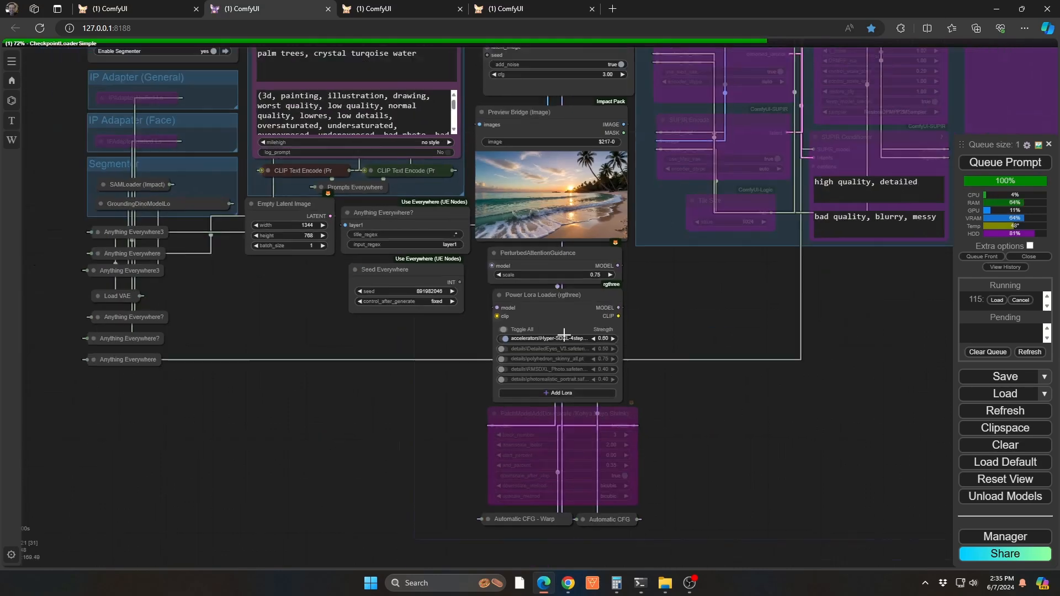
Examine the heart symbol group, from its prompt and image preview to the GroundingDinoSAMSegment node and its mask output
left_click_drag(317, 385, 874, 422)
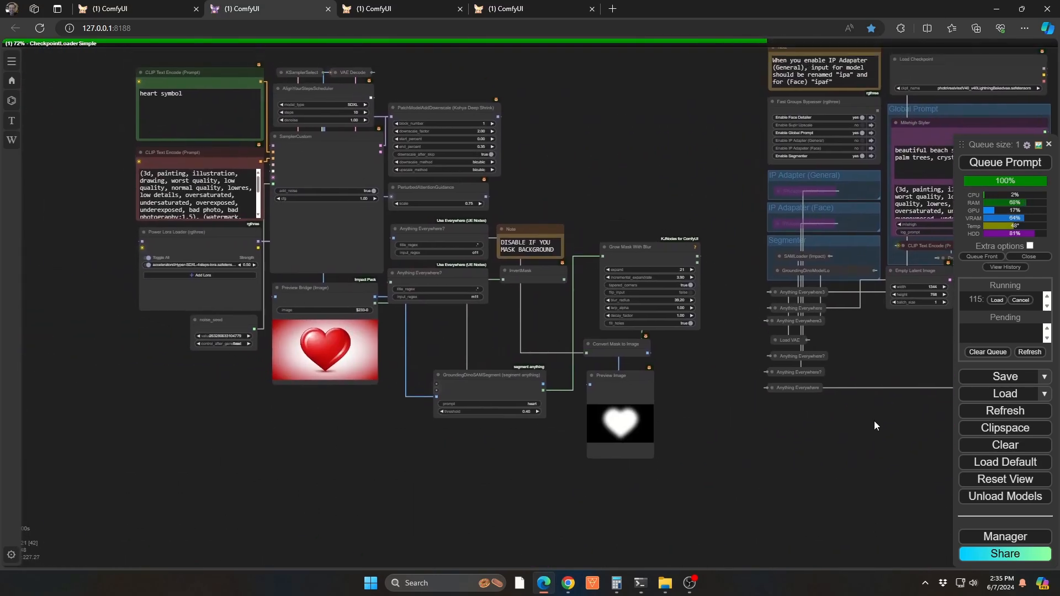
scroll(682, 397, "up", 5)
left_click_drag(395, 308, 606, 388)
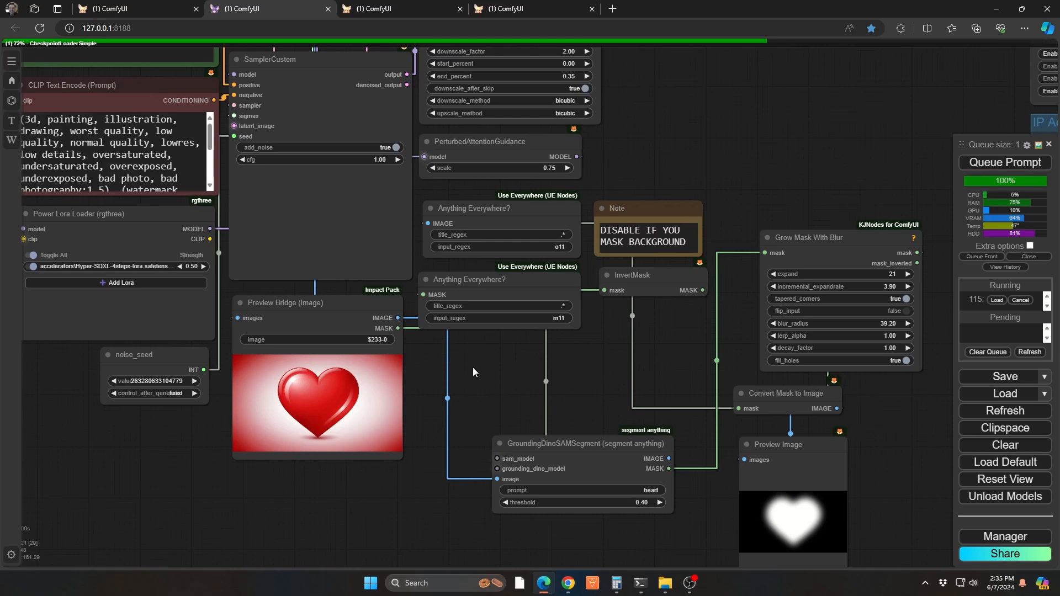
left_click_drag(472, 366, 501, 393)
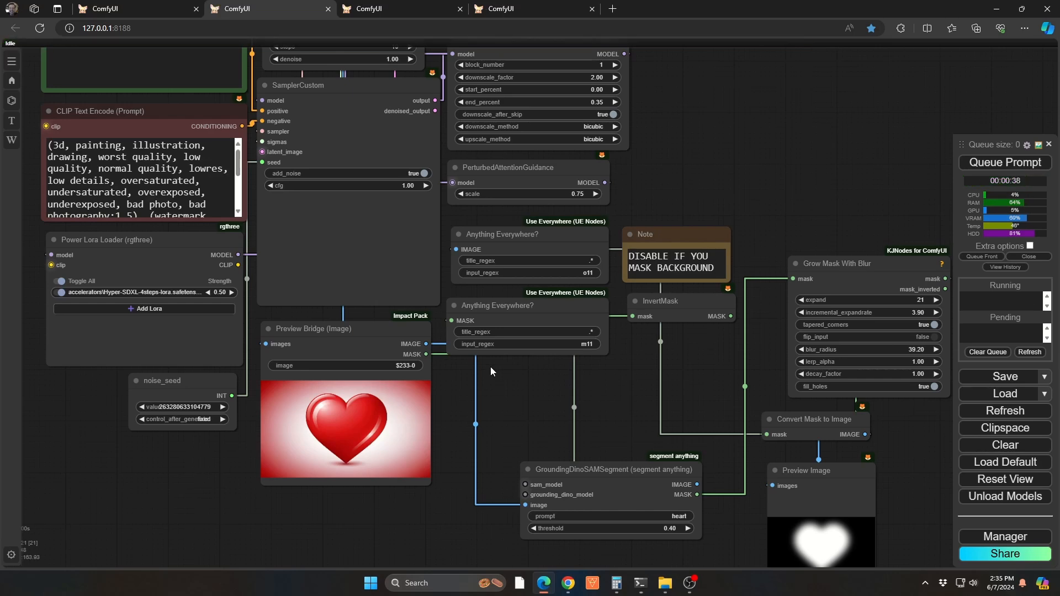
left_click_drag(98, 394, 135, 477)
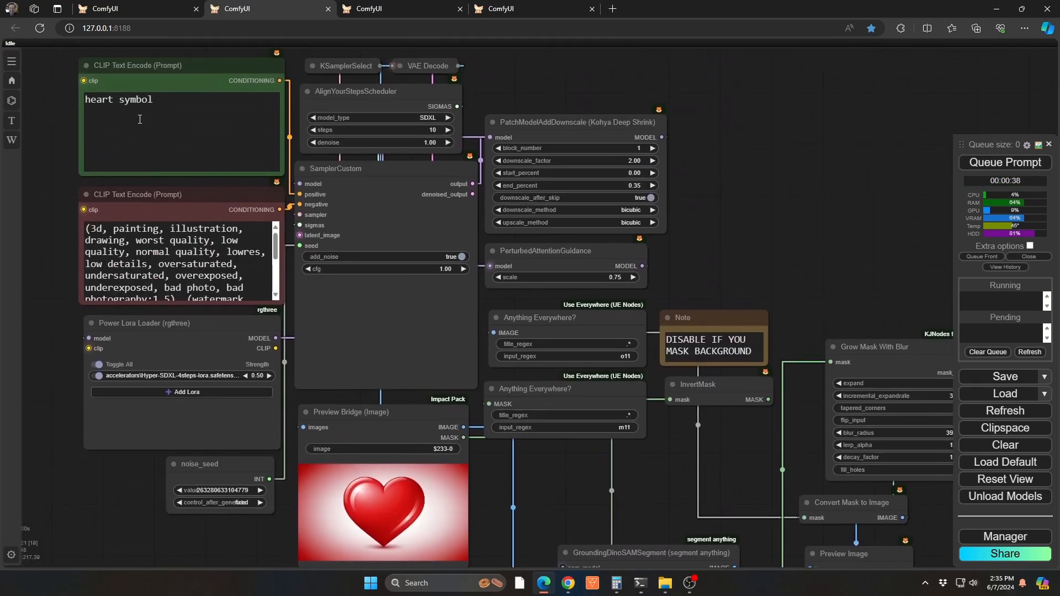
left_click_drag(615, 505, 489, 343)
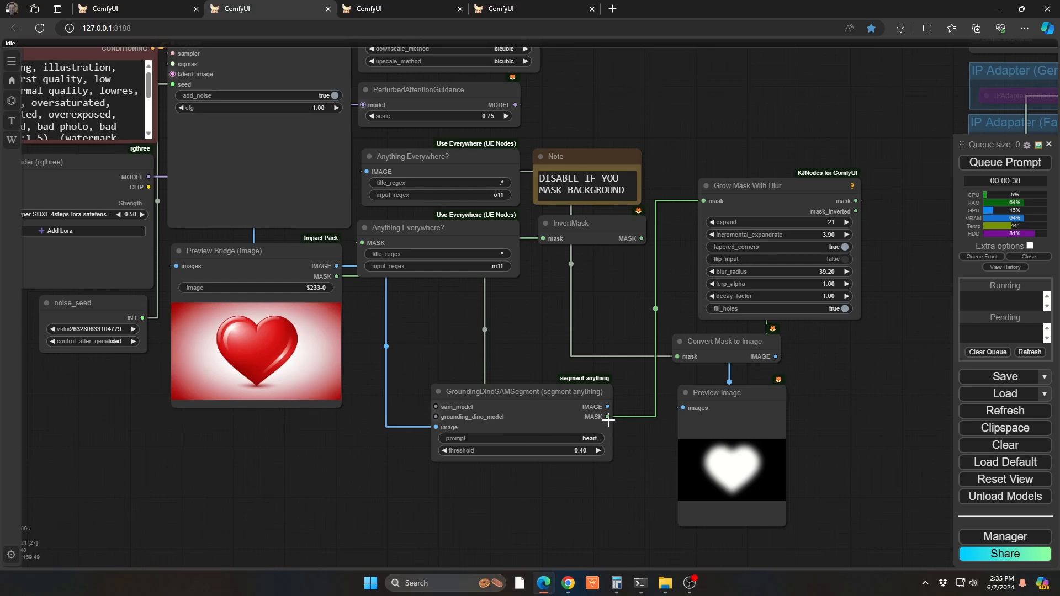
Examine the Grow Mask With Blur settings and the heart mask shown through the Convert Mask to Image preview
left_click_drag(876, 341, 688, 343)
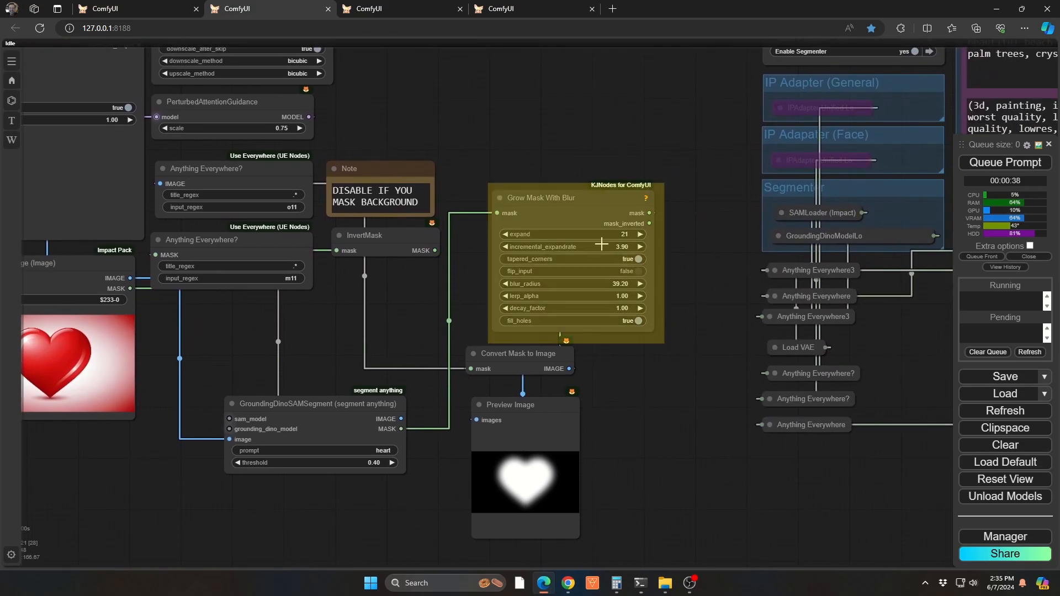
scroll(601, 244, "up", 7)
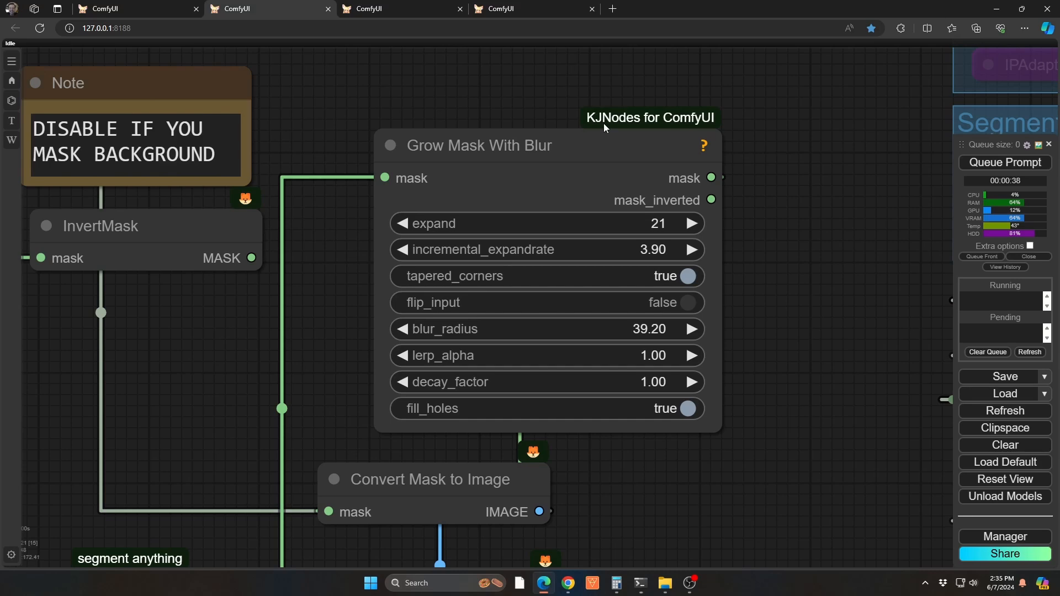
left_click_drag(811, 390, 845, 142)
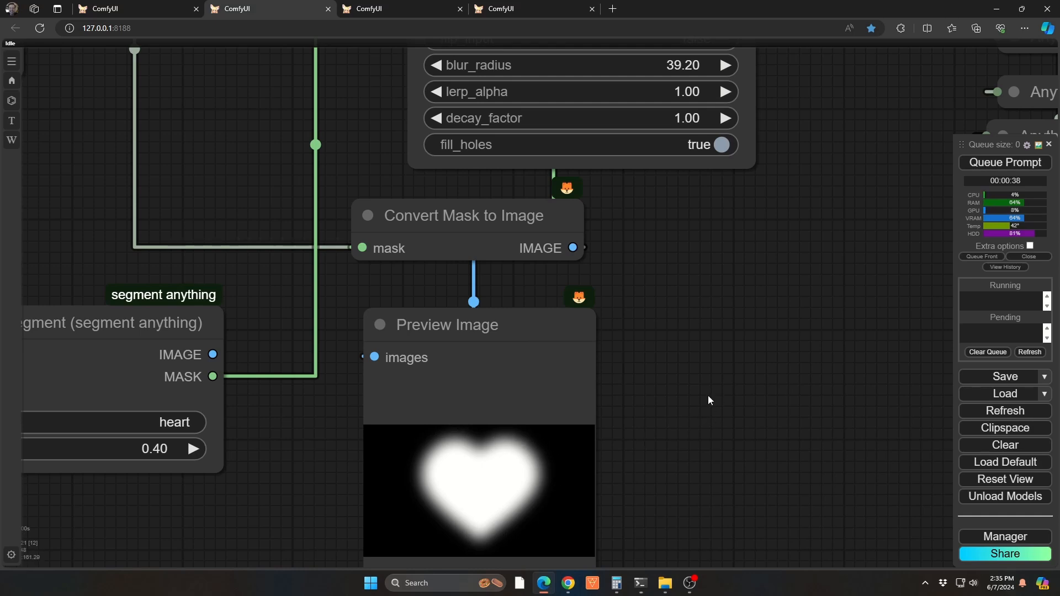
scroll(708, 395, "down", 5)
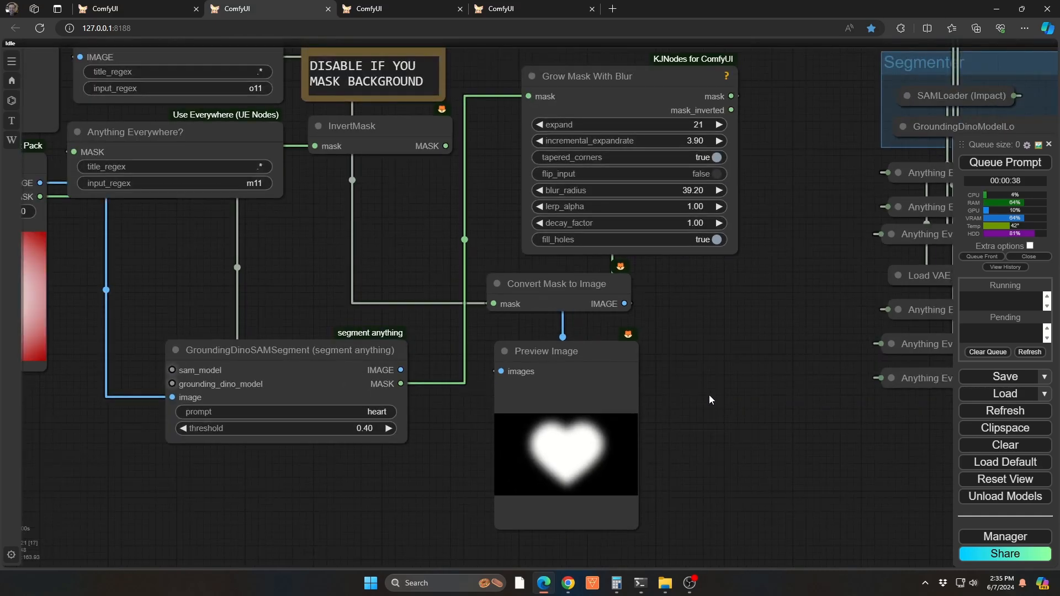
scroll(709, 395, "down", 4)
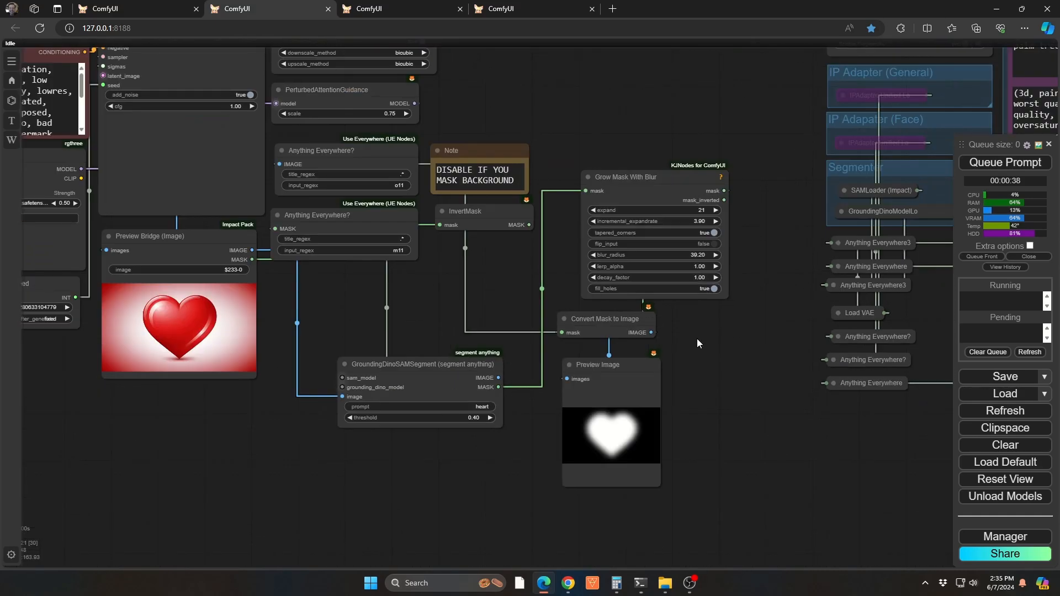
scroll(714, 338, "down", 3)
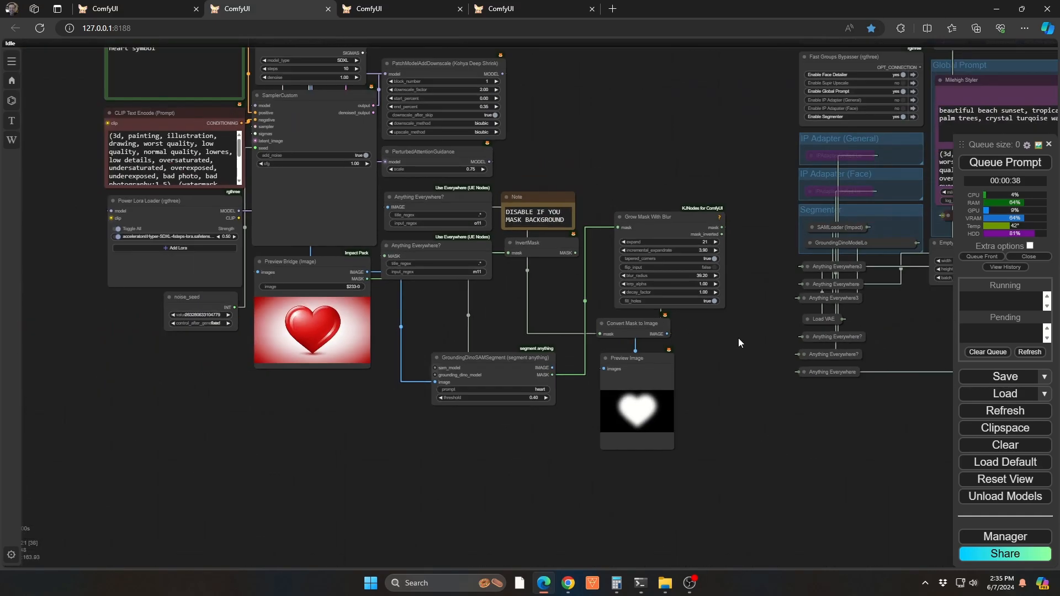
left_click_drag(748, 349, 748, 373)
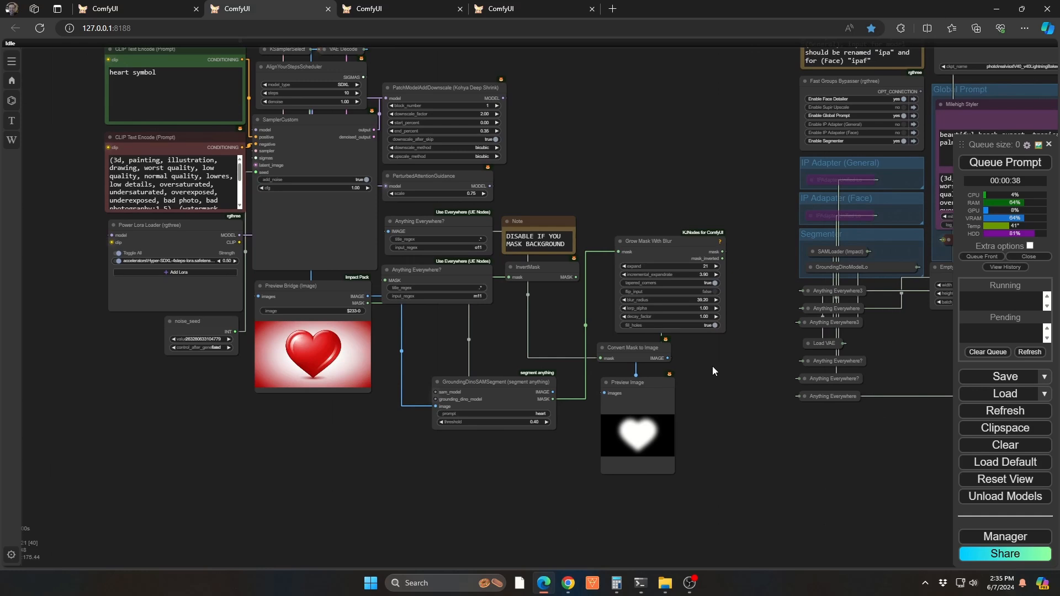
left_click_drag(535, 336, 588, 364)
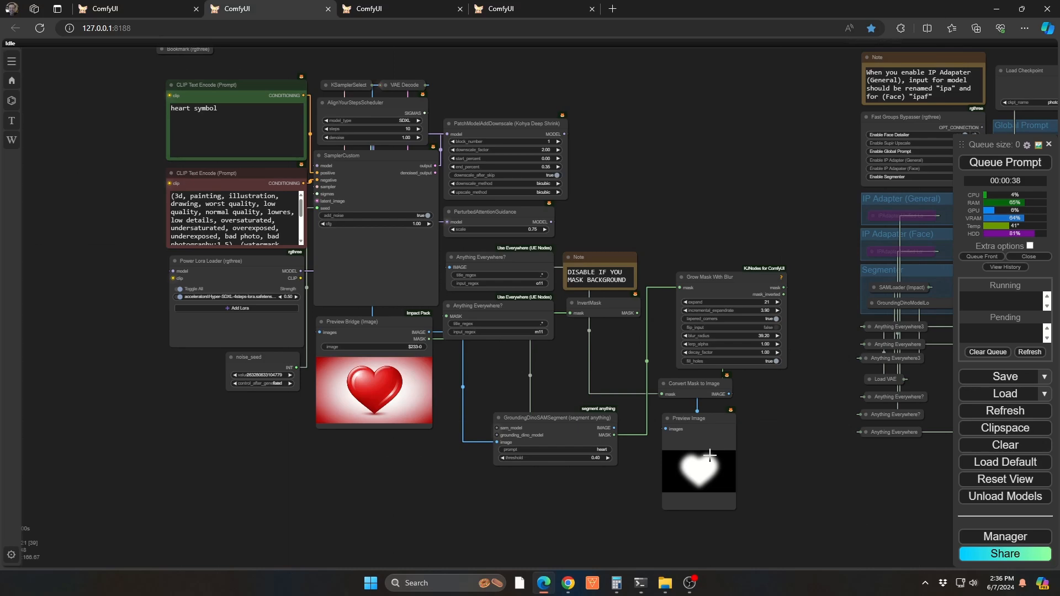
Follow the heart mask from InvertMask and its Anything Everywhere nodes to the first Image Overlay preview, checking the heart-shaped blend over the beach
scroll(763, 452, "up", 10)
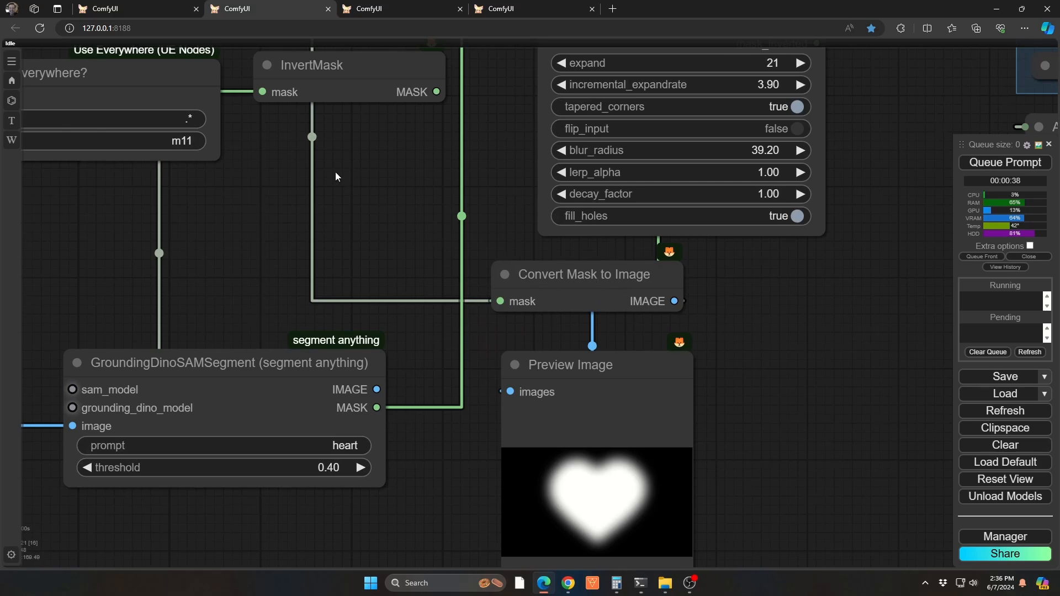
left_click_drag(338, 172, 764, 428)
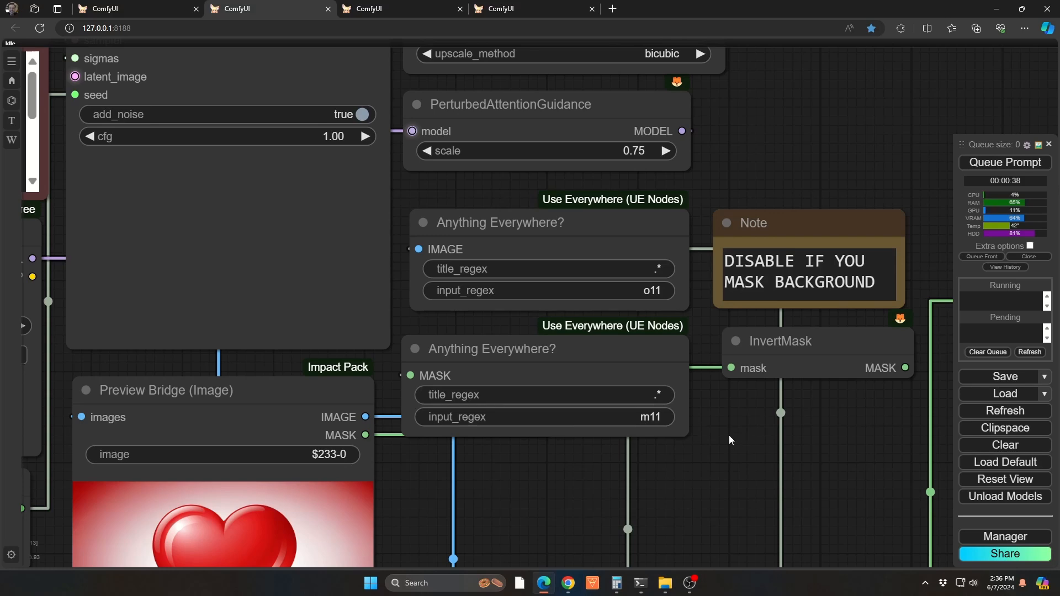
key("2")
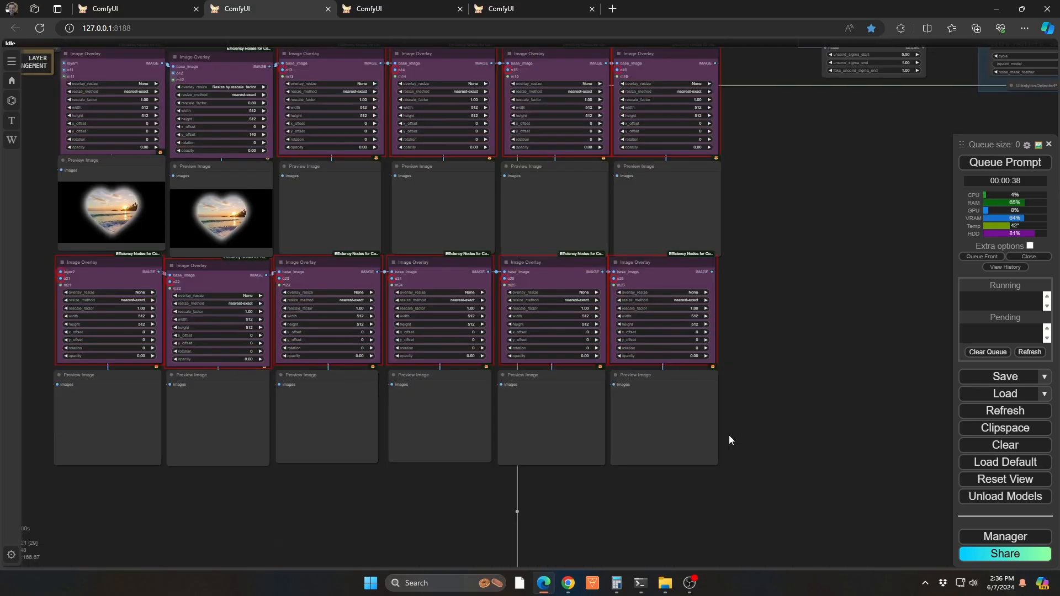
left_click_drag(792, 333, 1058, 372)
scroll(372, 254, "up", 15)
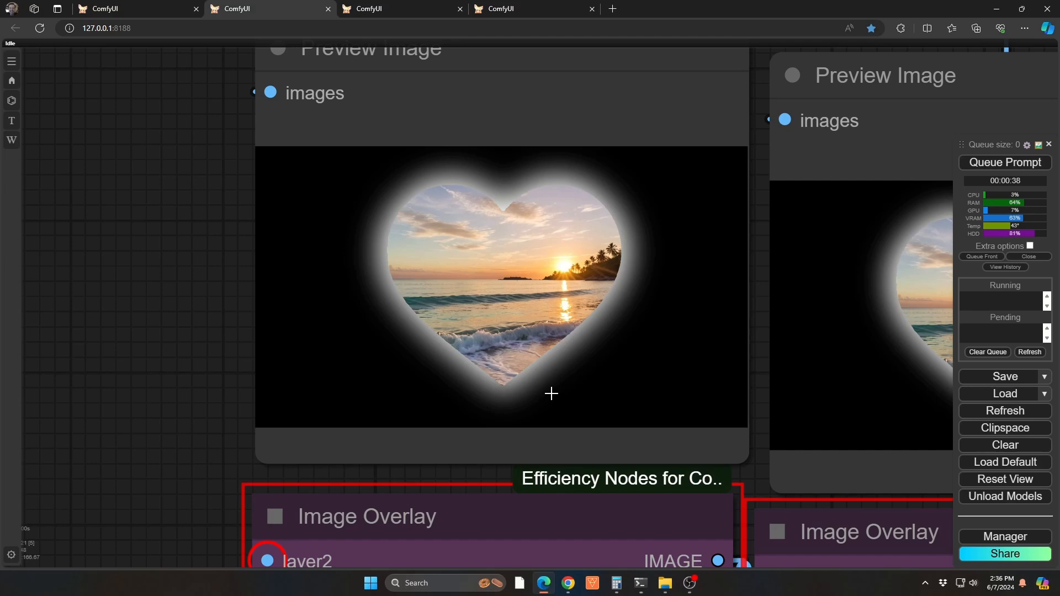
scroll(569, 374, "down", 2)
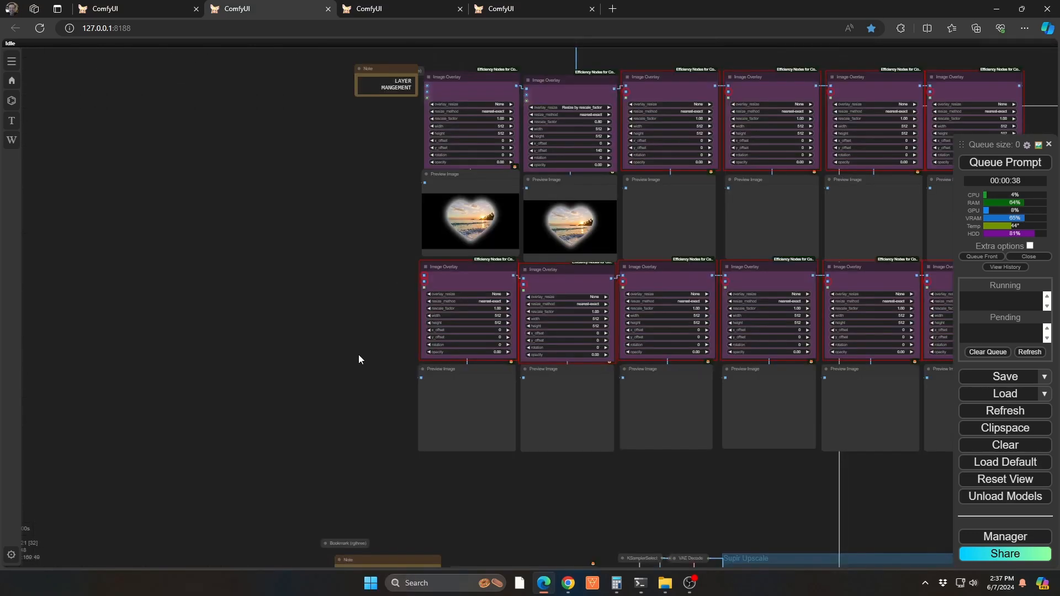
Examine the nerdy woman group, including her prompt, the Preview Bridge image and the o12 and m12 input_regex values
left_click_drag(343, 461, 399, 122)
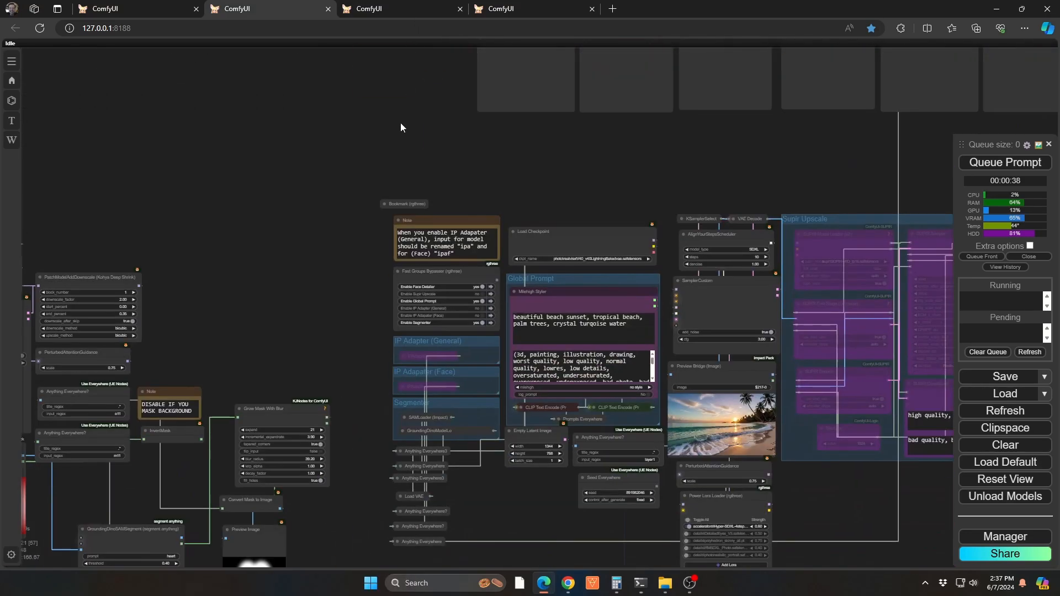
left_click_drag(307, 225, 319, 218)
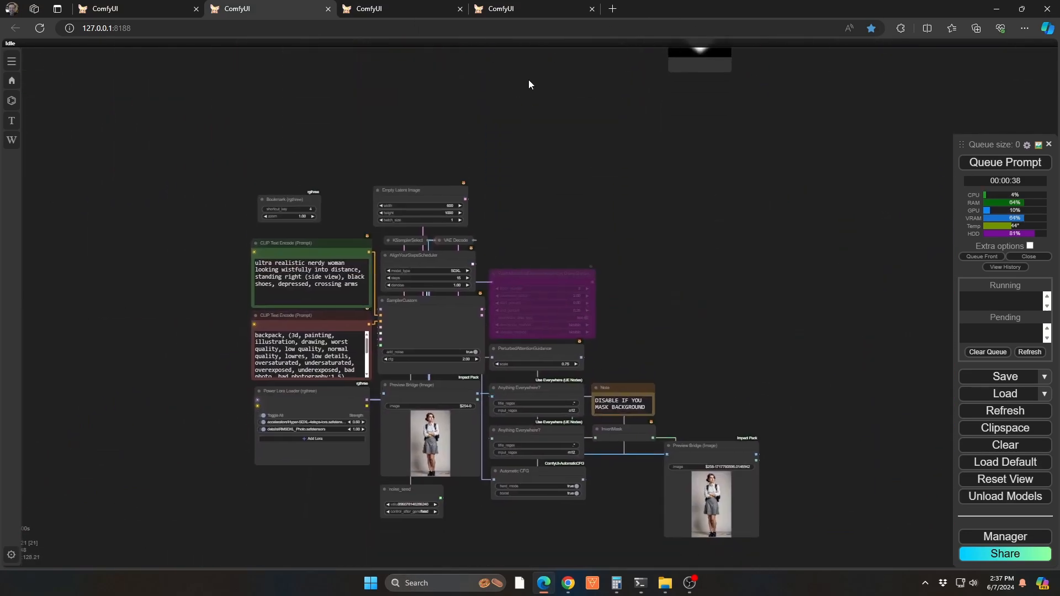
scroll(482, 284, "up", 5)
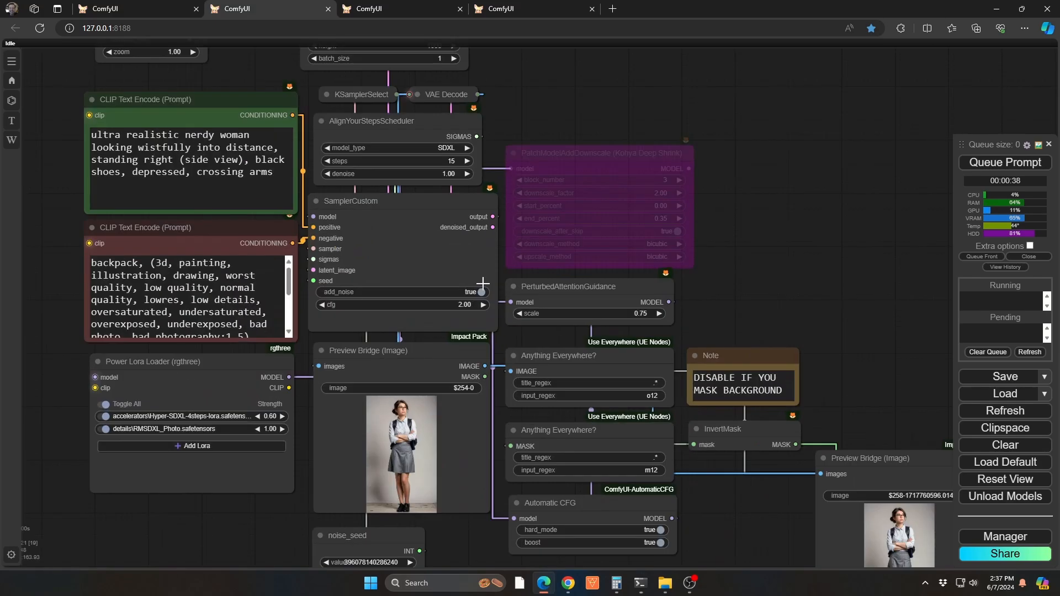
left_click_drag(730, 262, 777, 158)
scroll(573, 369, "up", 3)
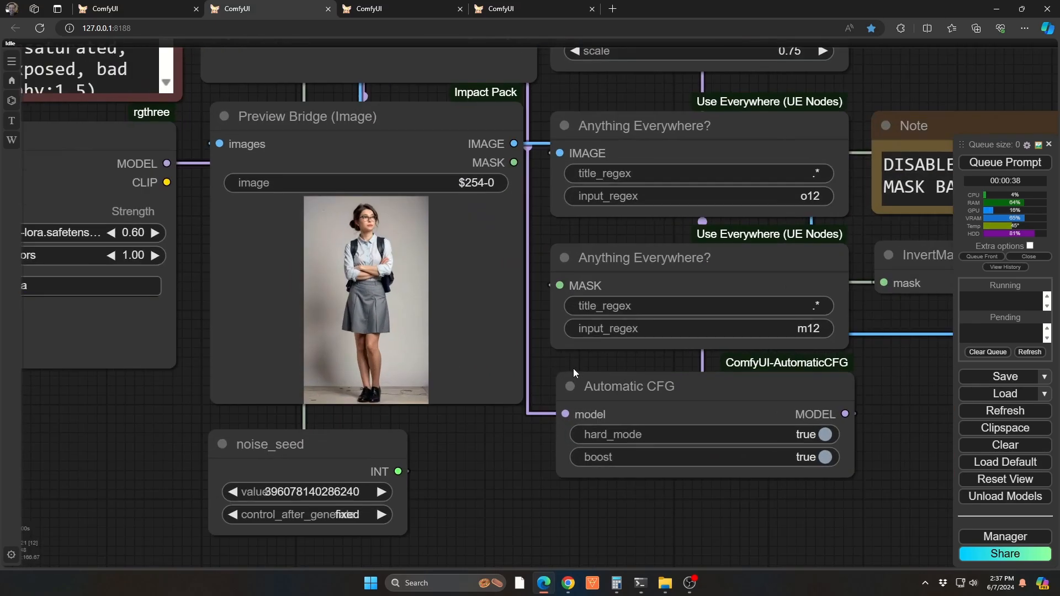
scroll(350, 288, "up", 5)
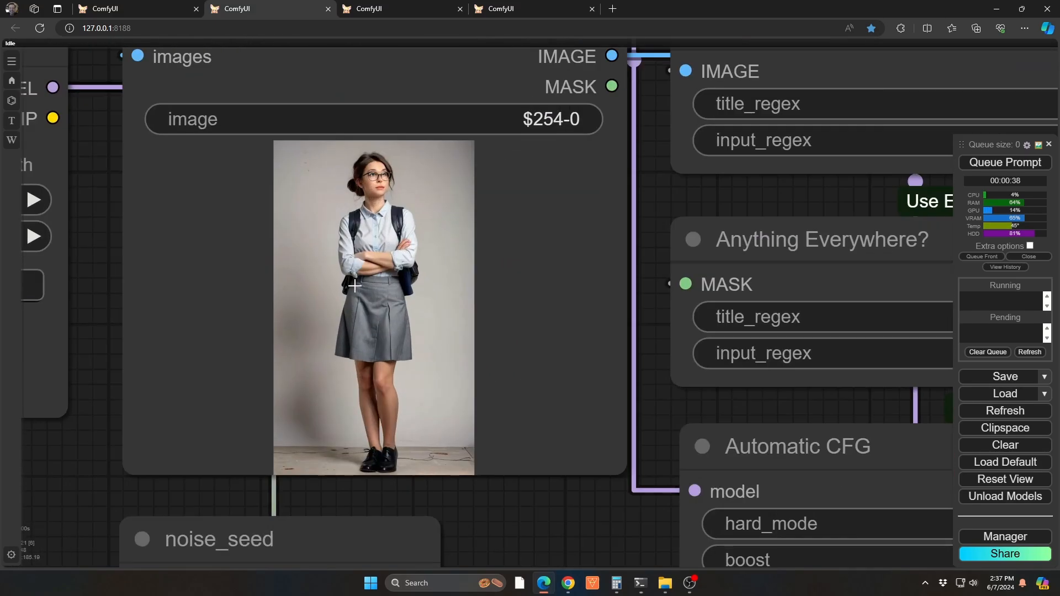
scroll(355, 286, "down", 9)
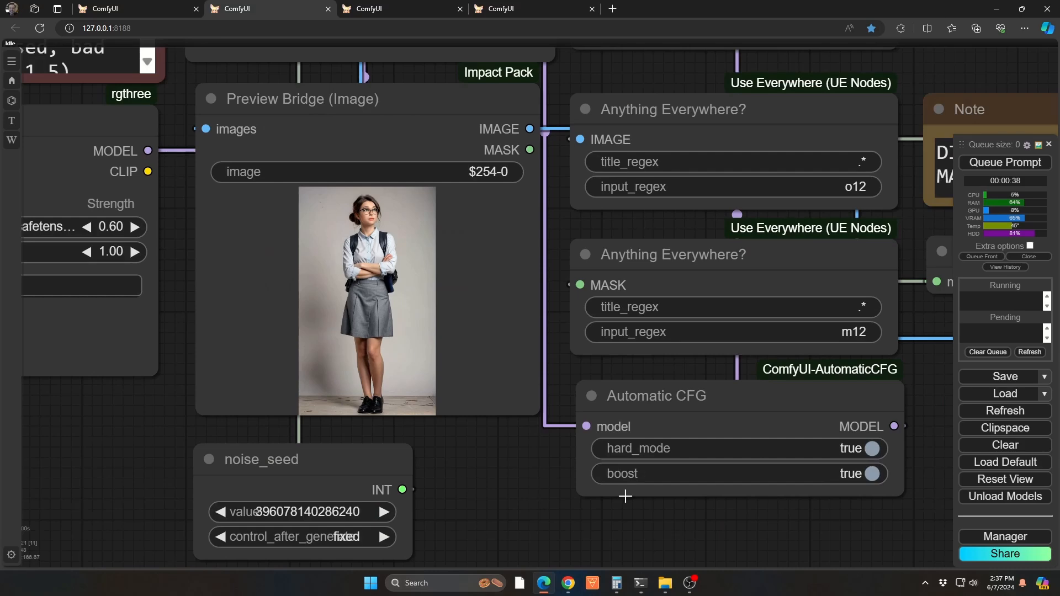
Mask the woman in the Preview Bridge after InvertMask using SAM Detector with a point on her shirt, and save the mask to the node
left_click_drag(859, 518, 204, 323)
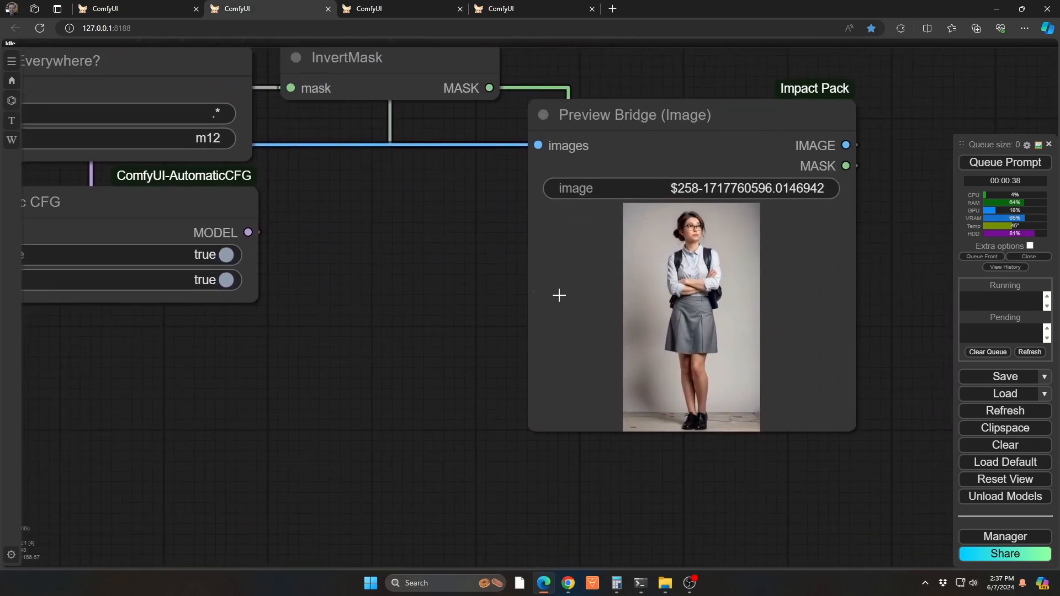
right_click(679, 297)
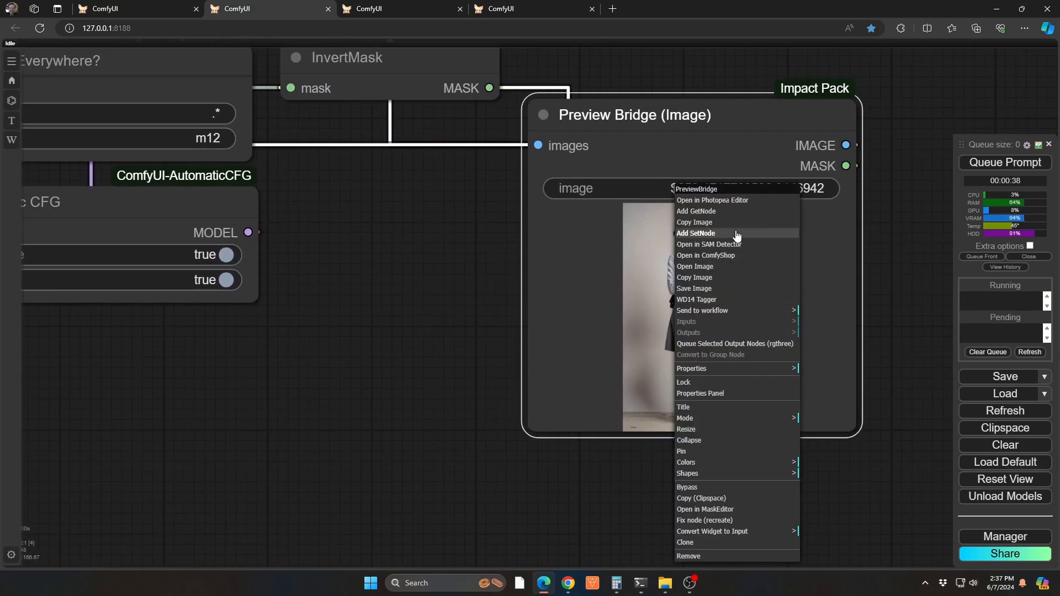
left_click(718, 245)
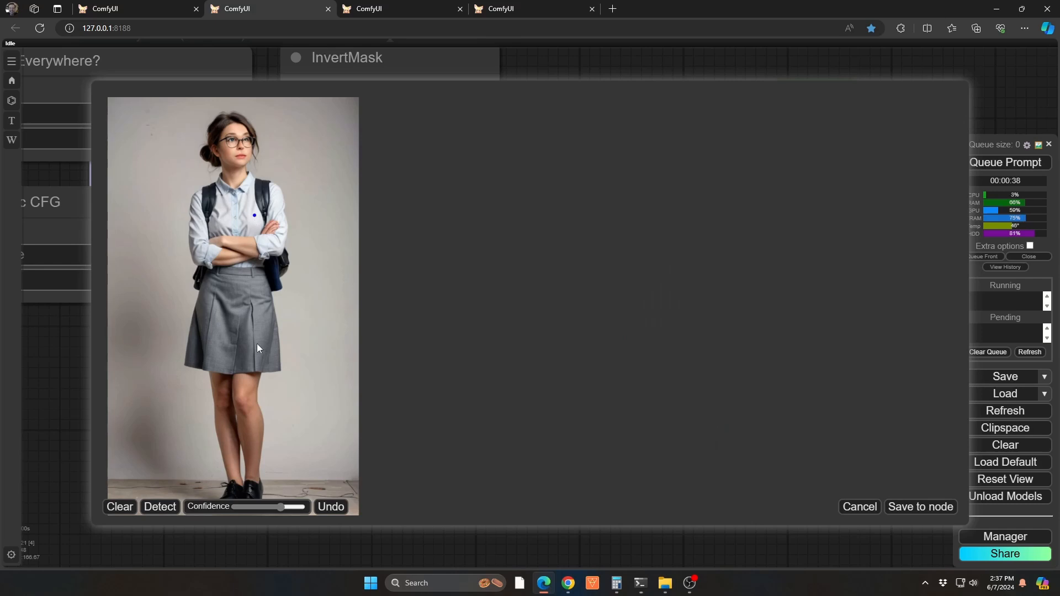
left_click(160, 506)
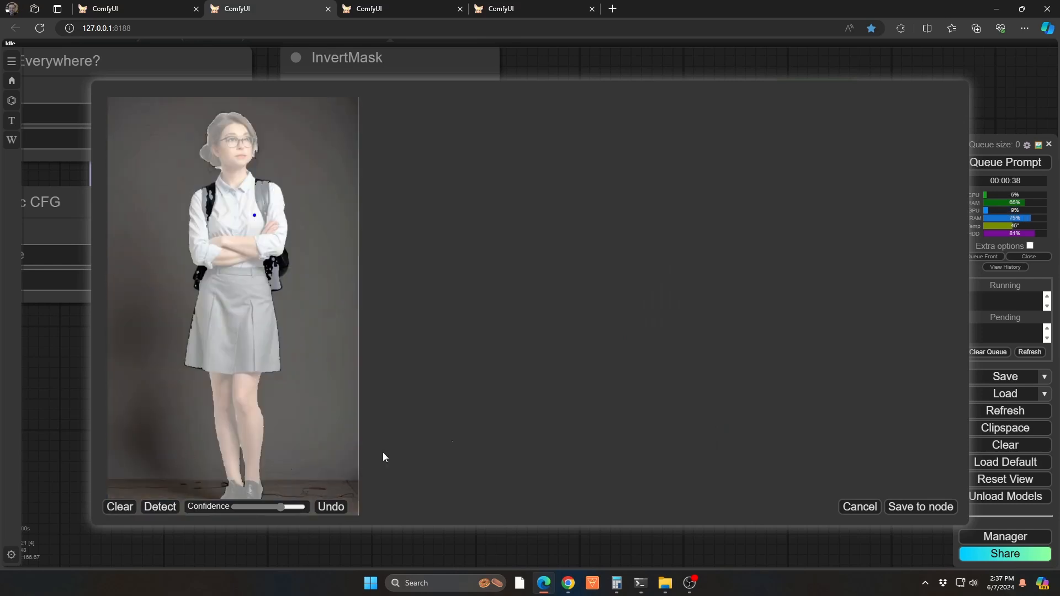
left_click(936, 505)
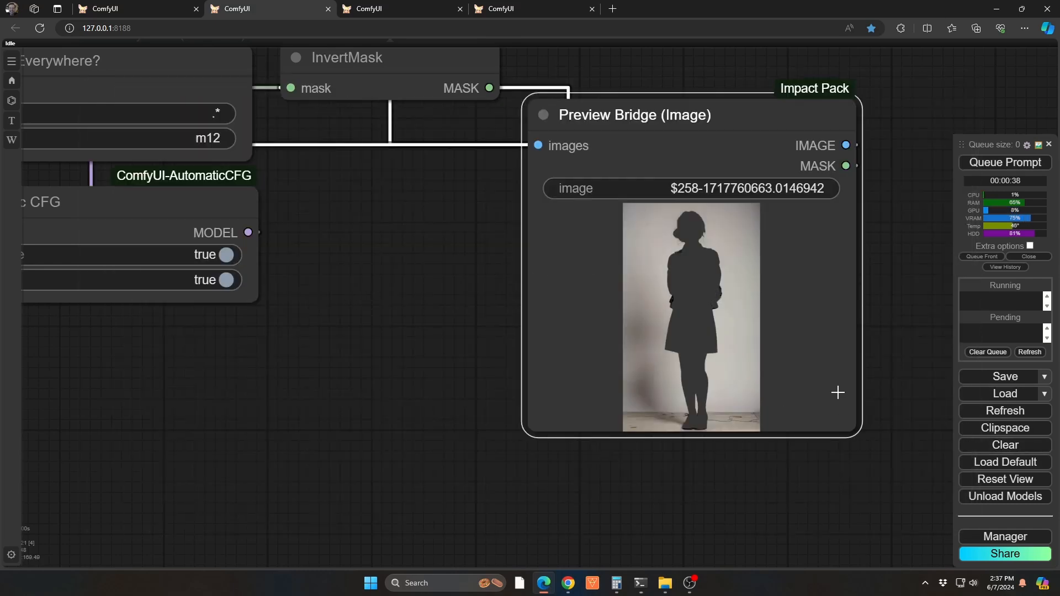
Run the workflow to update the overlays with the woman's mask, and cancel the run during the KSampler stage
key("ctrl+Return")
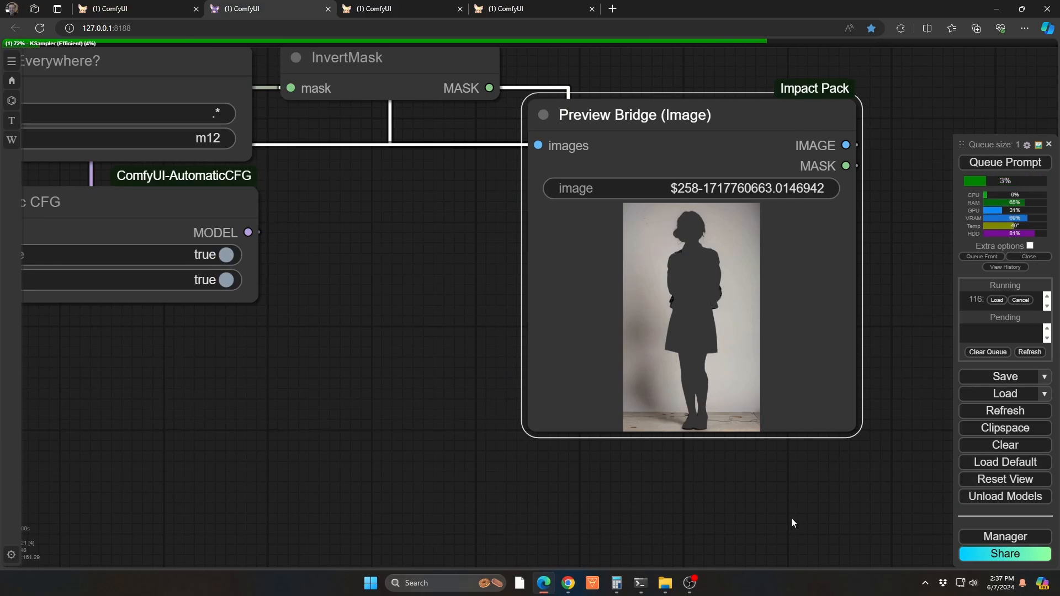
key("1")
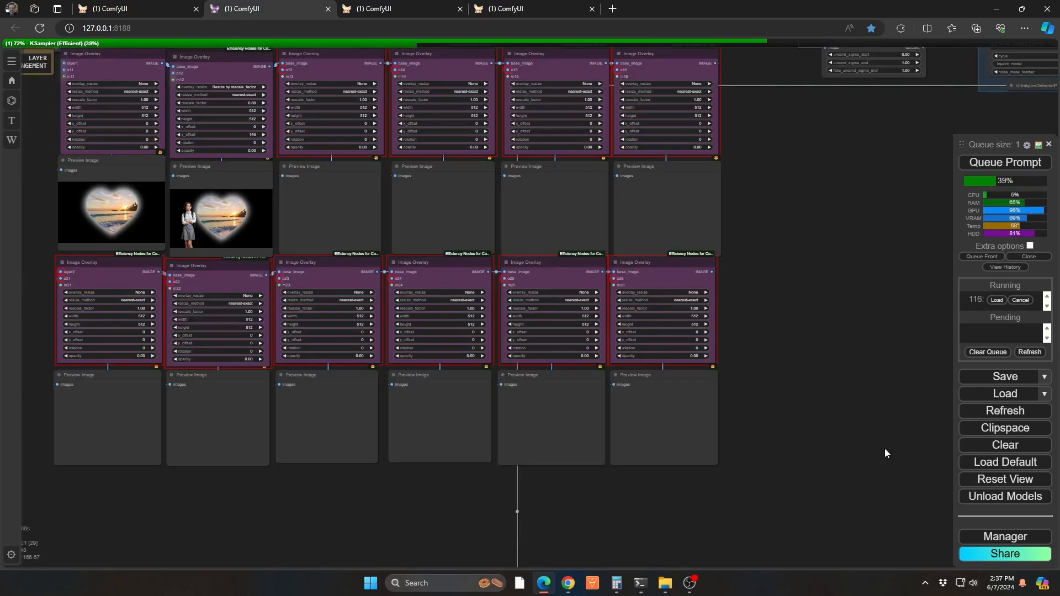
left_click(1026, 301)
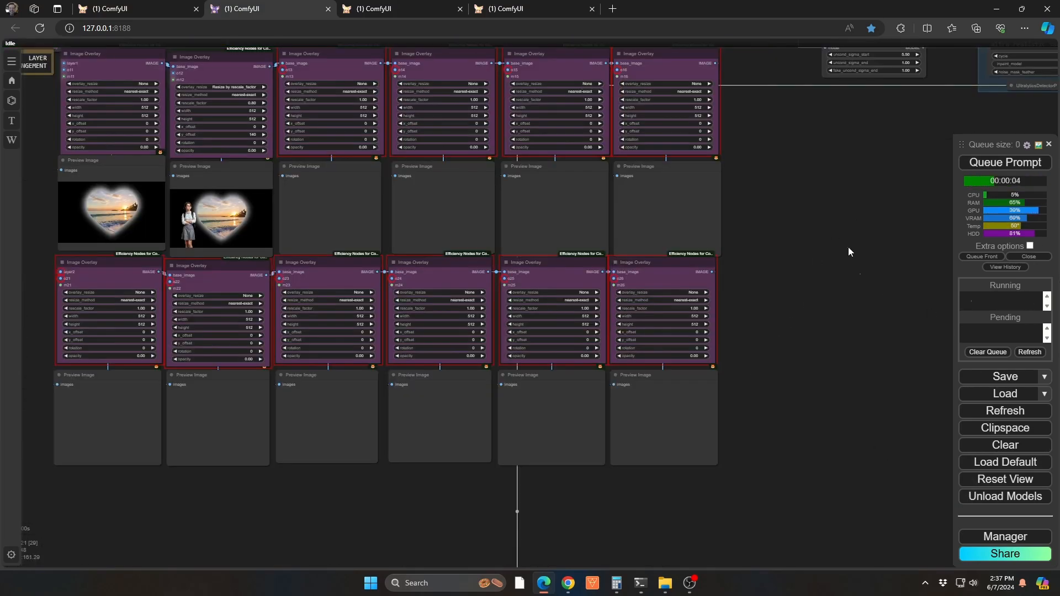
Examine the woman-and-heart composite, the second Image Overlay's rescale and offset settings, and the Preview Bridge above it
left_click_drag(798, 249, 1038, 316)
scroll(491, 328, "up", 12)
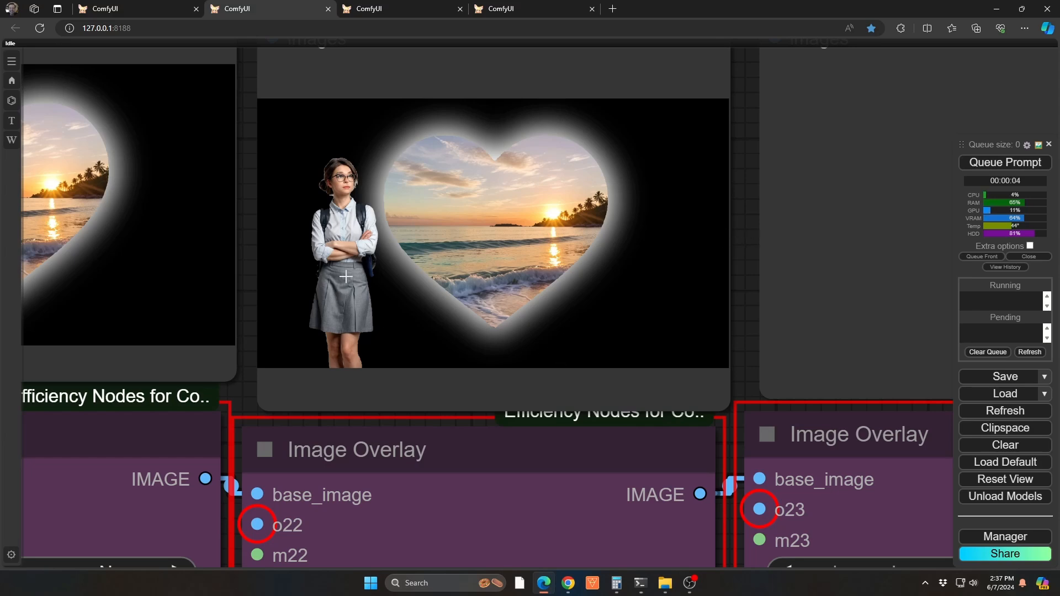
left_click_drag(748, 200, 777, 510)
scroll(776, 505, "down", 5)
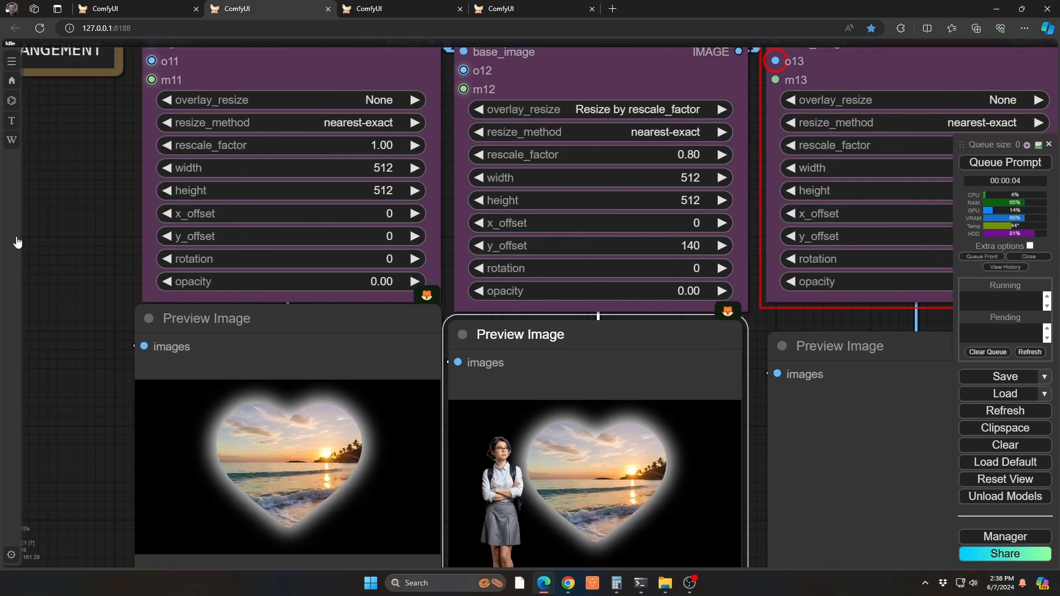
mouse_move(18, 243)
left_click_drag(448, 105, 411, 546)
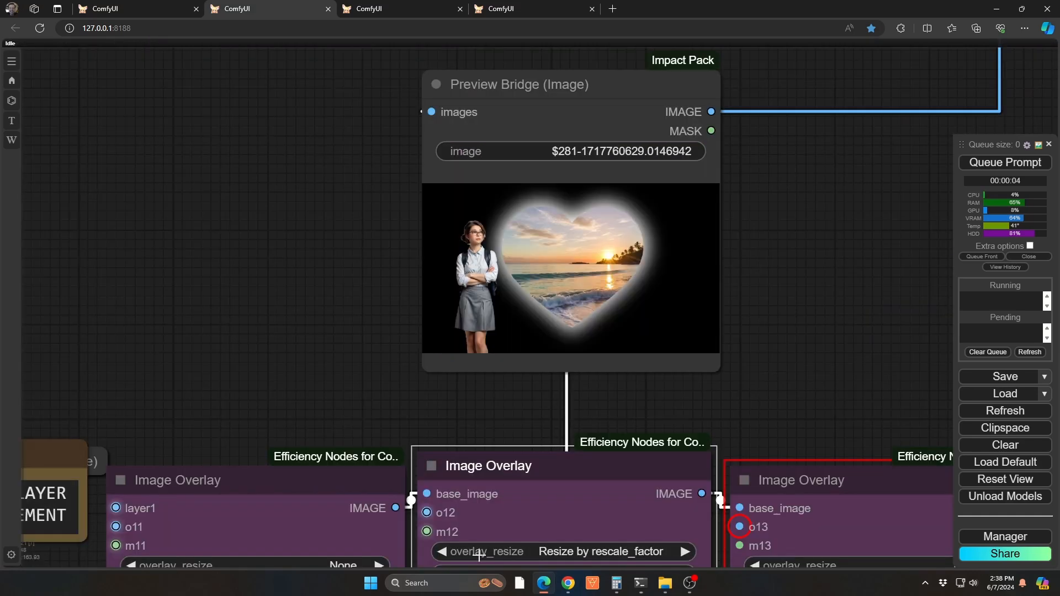
left_click(350, 295)
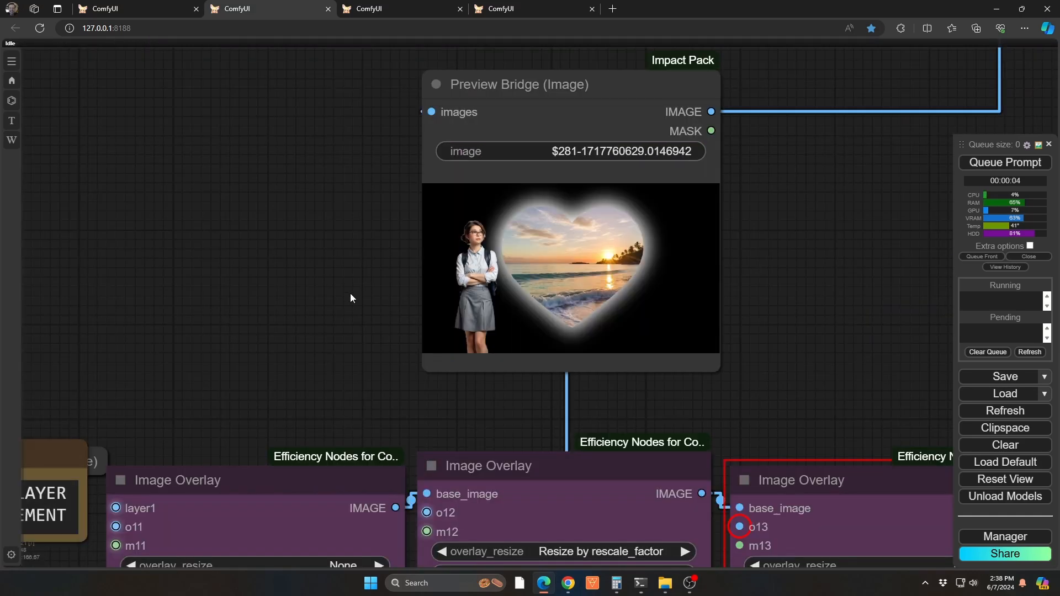
Search the installable custom nodes for "photopea" in ComfyUI Manager, and close the manager
left_click(1005, 537)
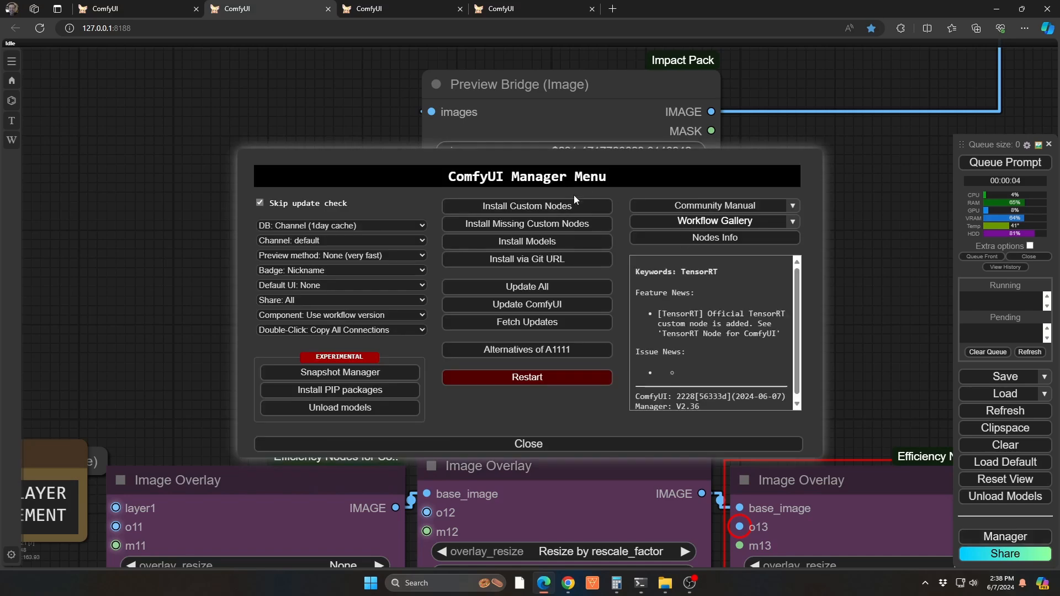
left_click(548, 206)
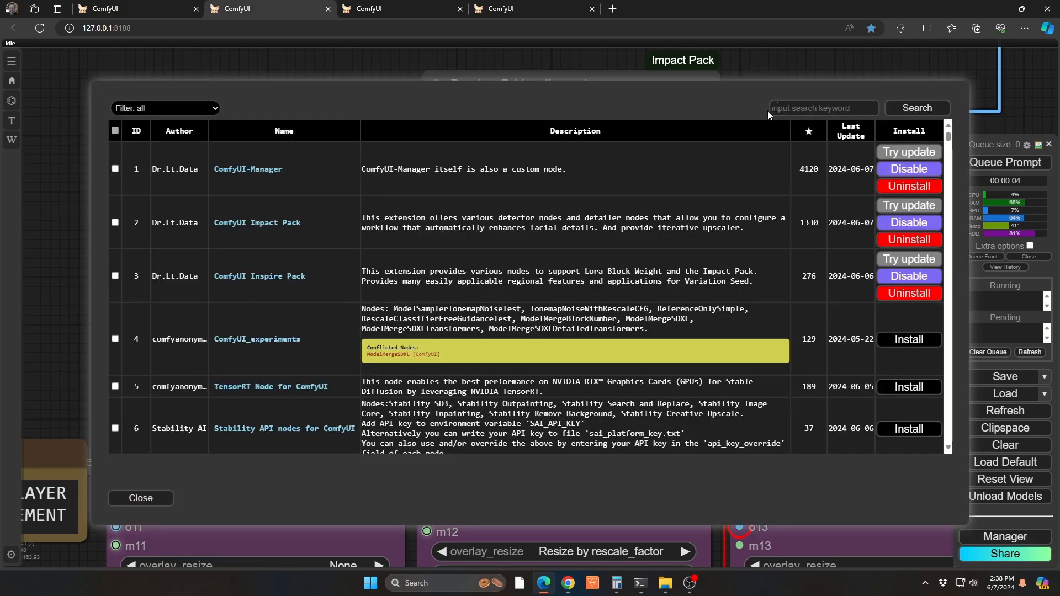
left_click(791, 103)
type("photopea")
key("Return")
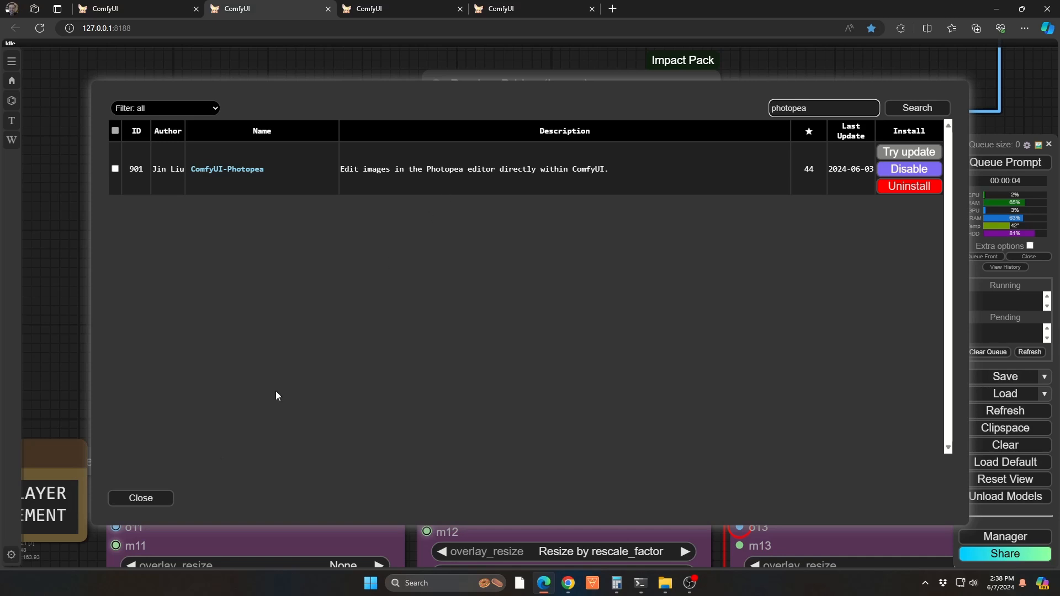
left_click(141, 497)
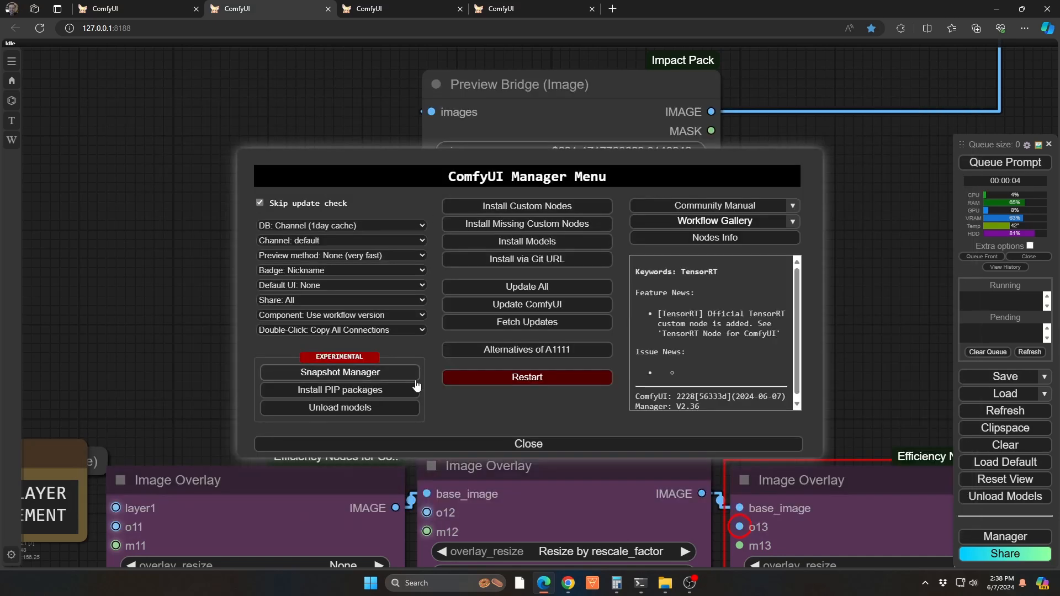
left_click(514, 445)
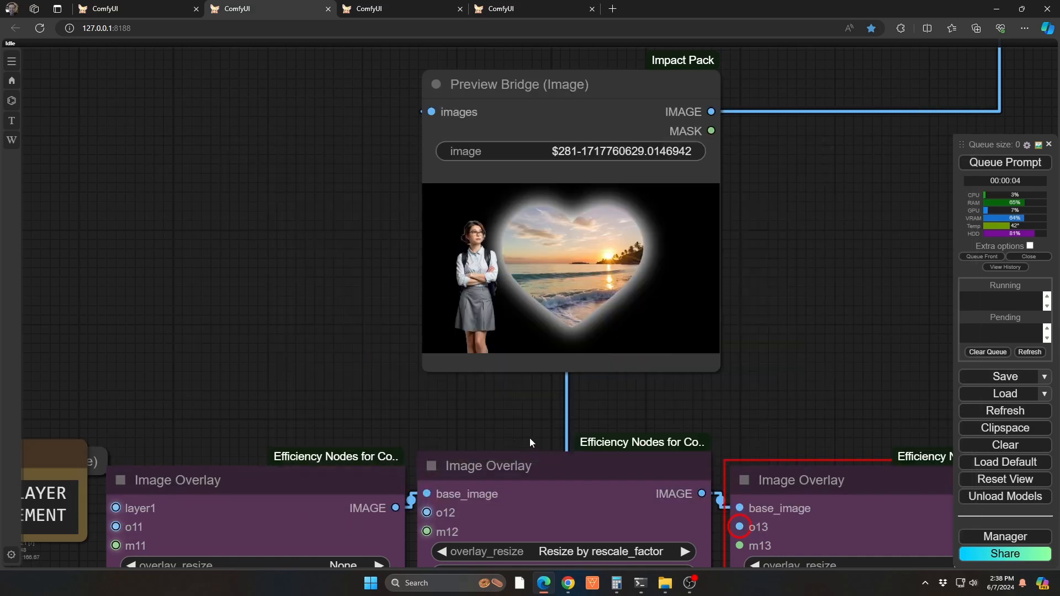
Open the Preview Bridge composite in the Photopea editor, in fullscreen and fitted to the canvas area
right_click(549, 247)
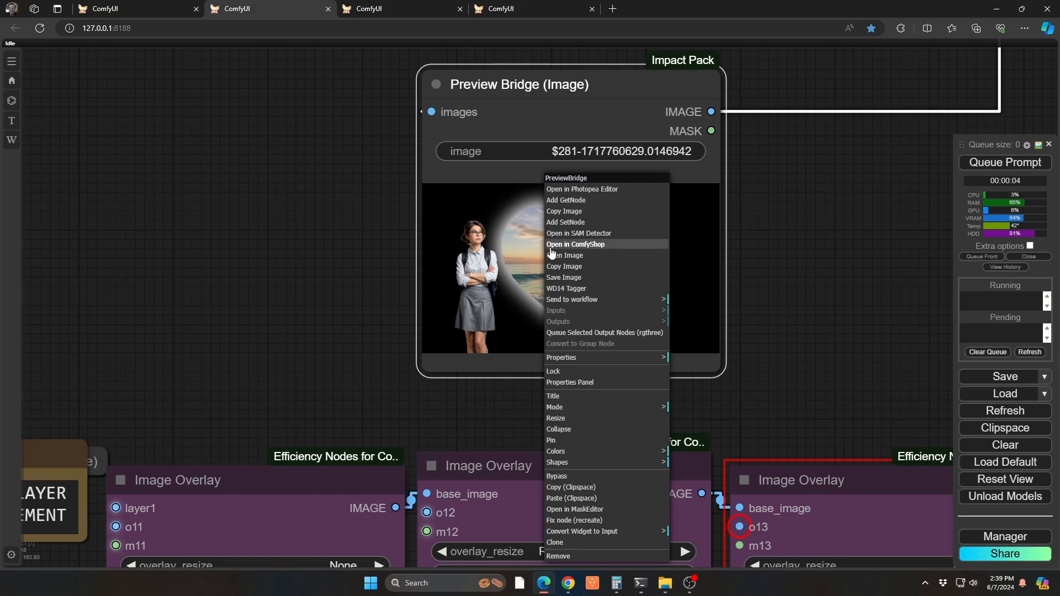
left_click(592, 190)
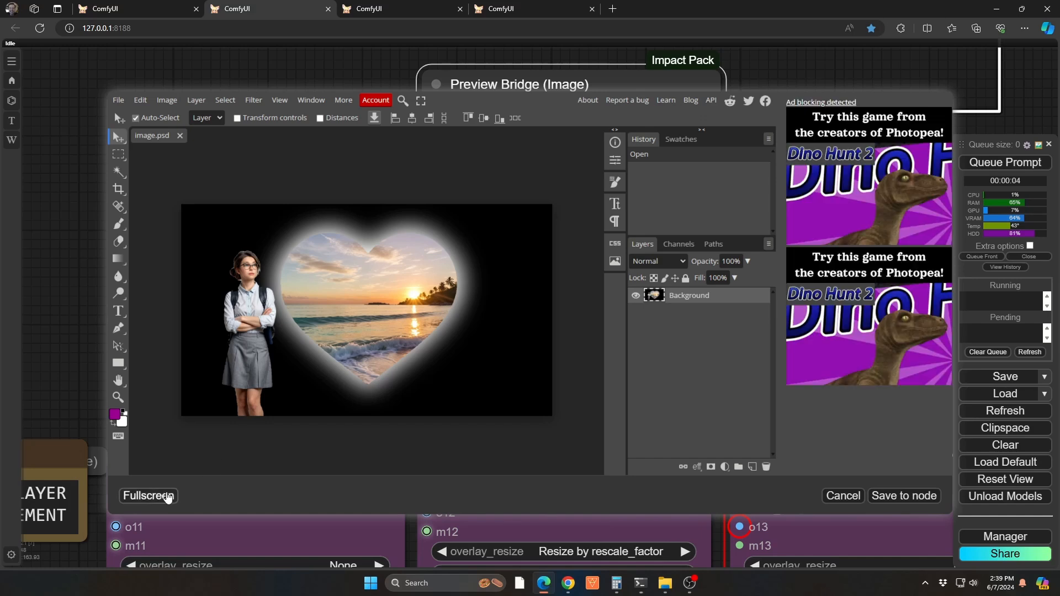
left_click(149, 495)
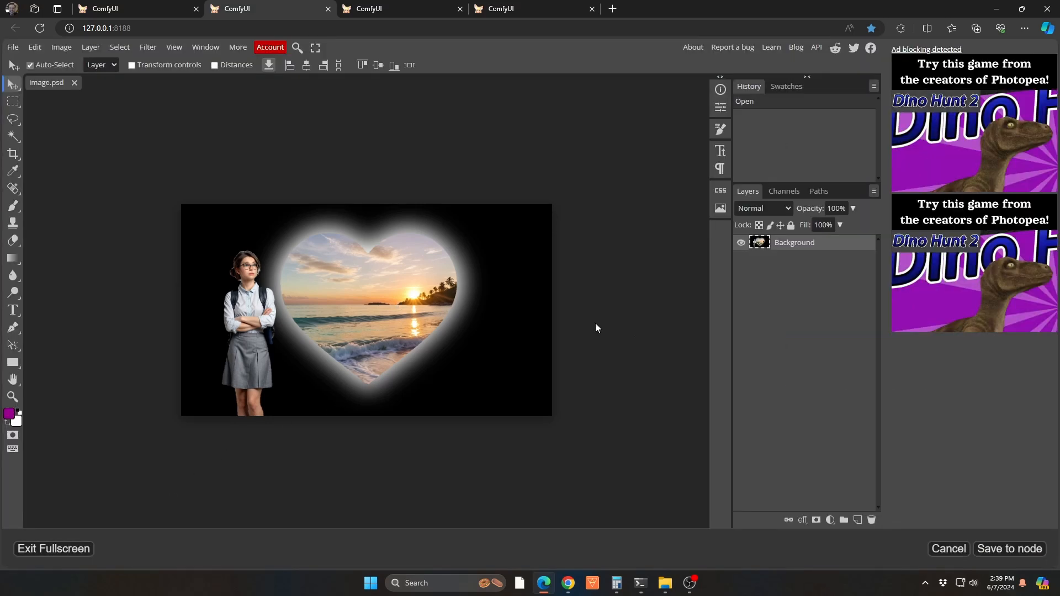
left_click(625, 336)
key("ctrl+0")
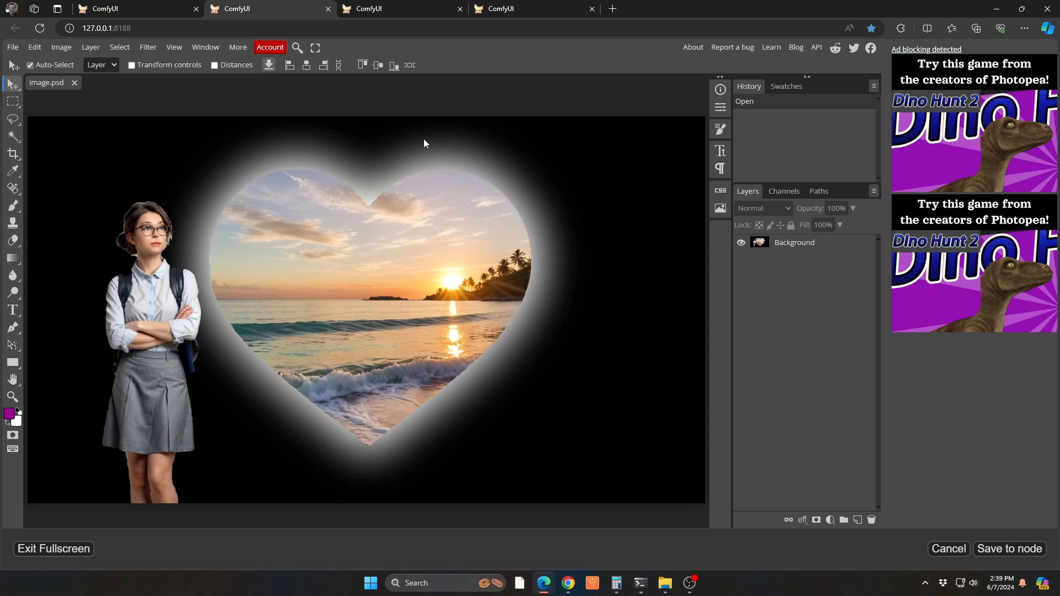
Add the purple Mr Dafoe text "Lost in Love" beside the heart, with each word on its own line
left_click(546, 215)
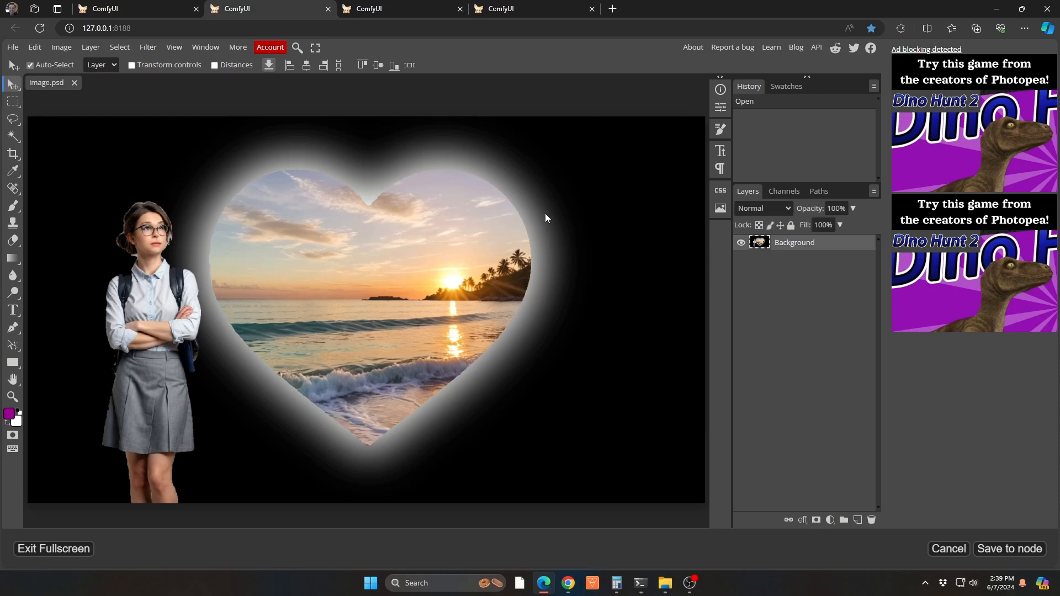
key("t")
left_click(543, 223)
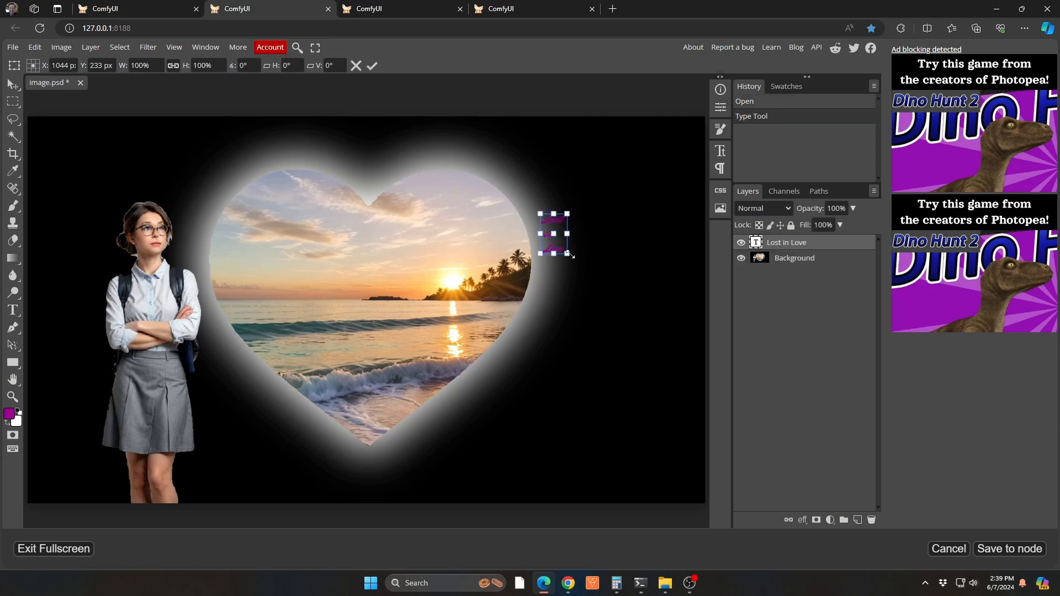
Scale the "Lost in Love" text to about 135 px and position it across the heart's right edge
left_click_drag(569, 255, 666, 431)
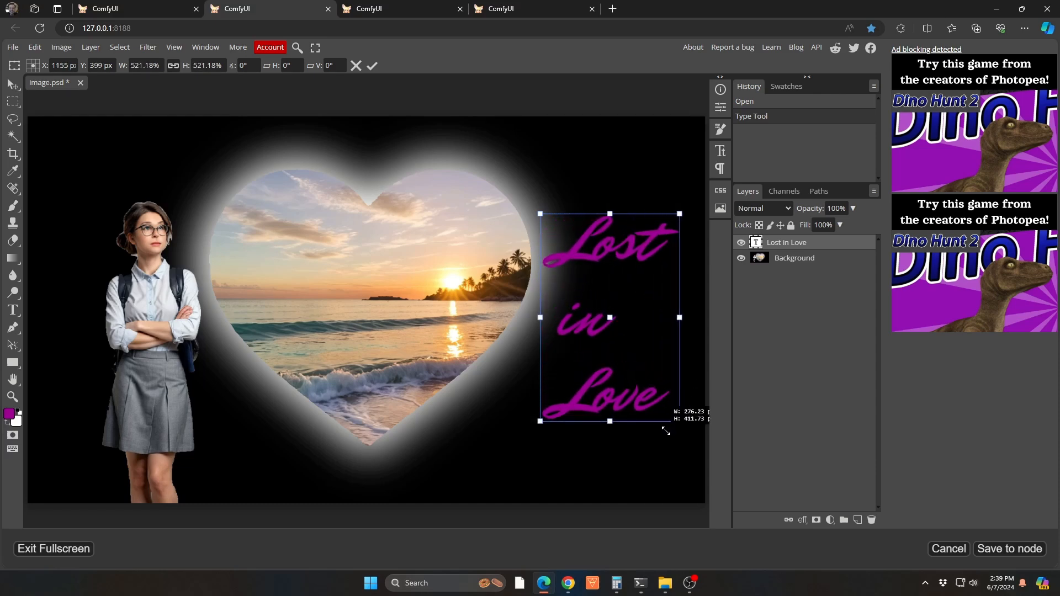
left_click_drag(601, 230, 558, 222)
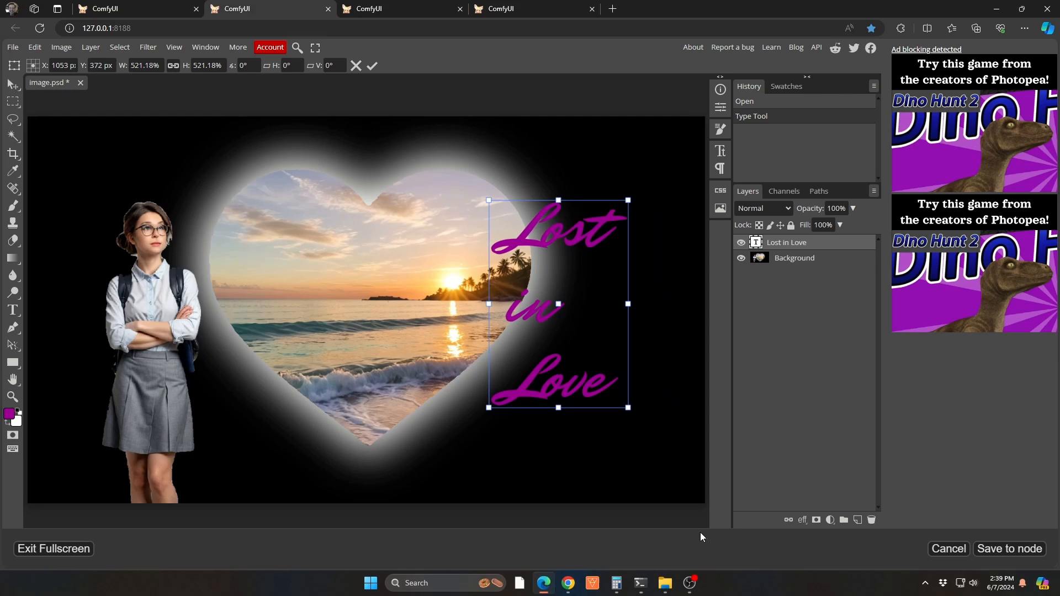
left_click_drag(630, 201, 640, 182)
left_click_drag(601, 219, 595, 224)
key("Return")
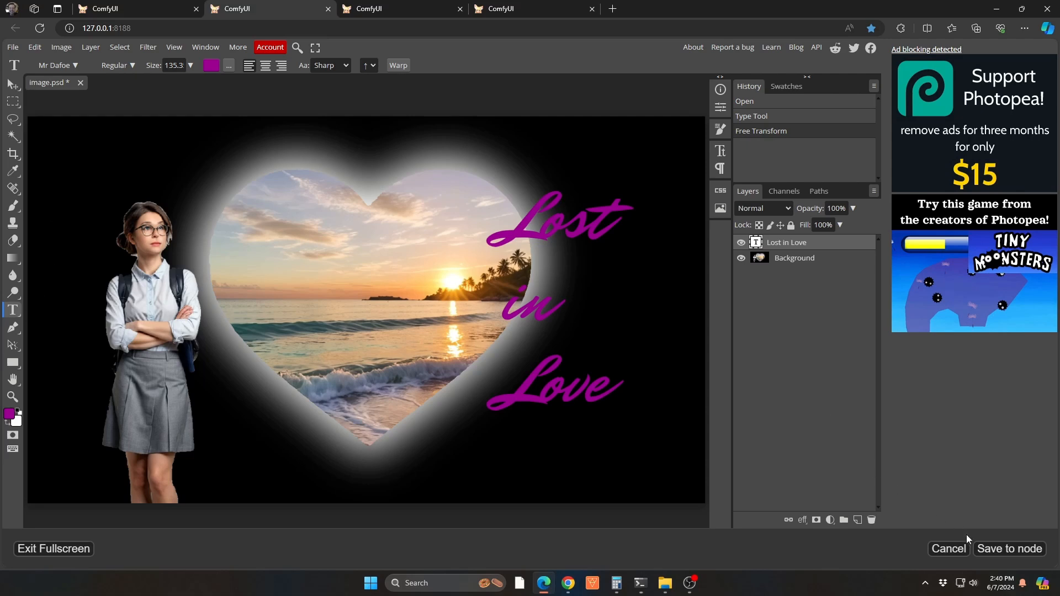
Save the edited image back to the Preview Bridge node, and follow its output to the VAE Encode node
left_click(1010, 550)
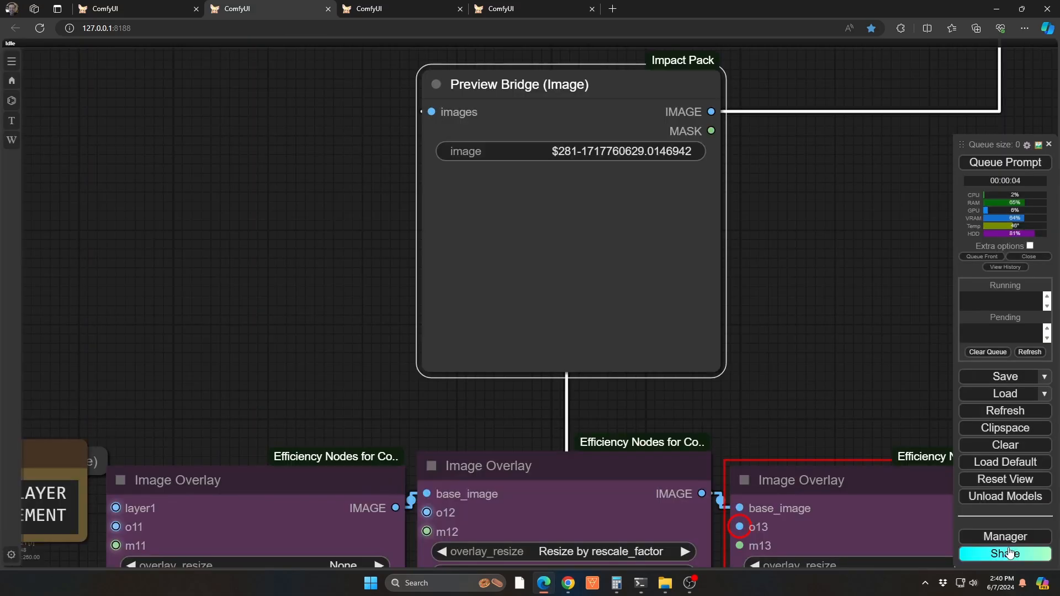
scroll(601, 236, "down", 4)
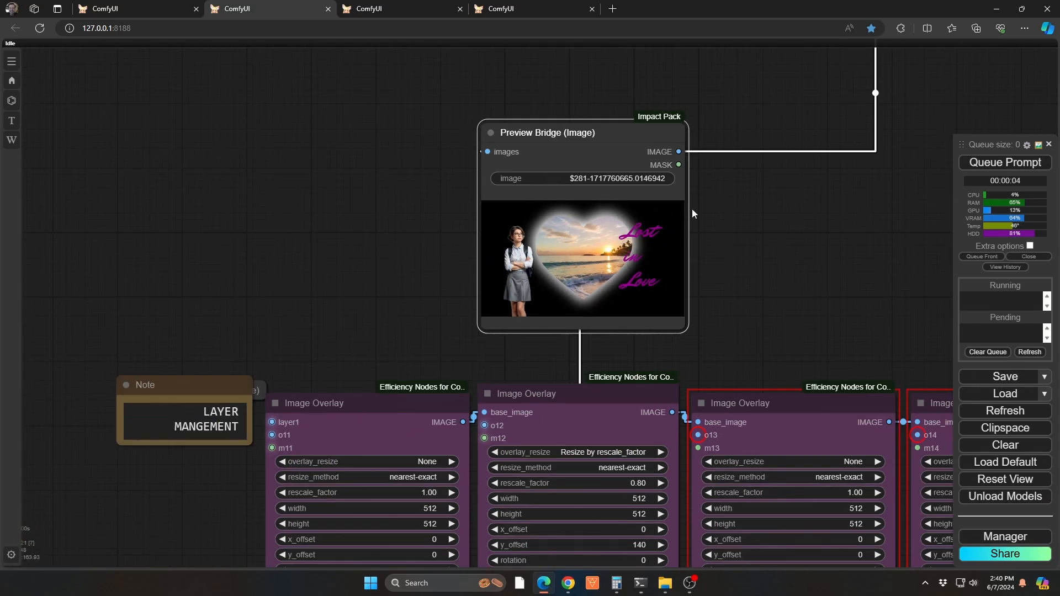
left_click_drag(779, 222, 540, 320)
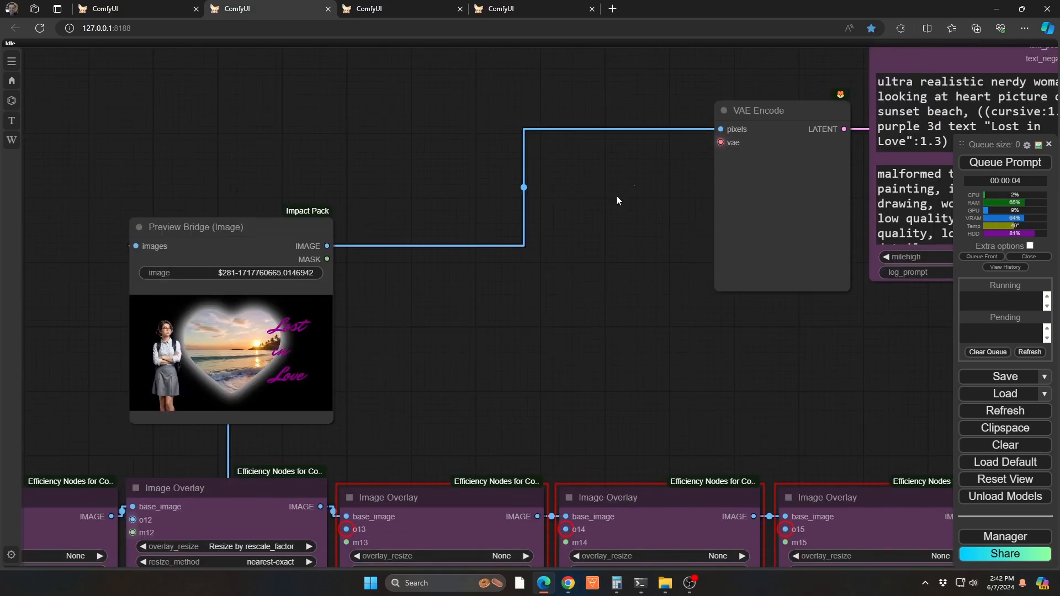
Queue the workflow and examine the KSampler (Efficient) image of the woman, heart and "Lost in Love" text
left_click_drag(491, 274, 356, 306)
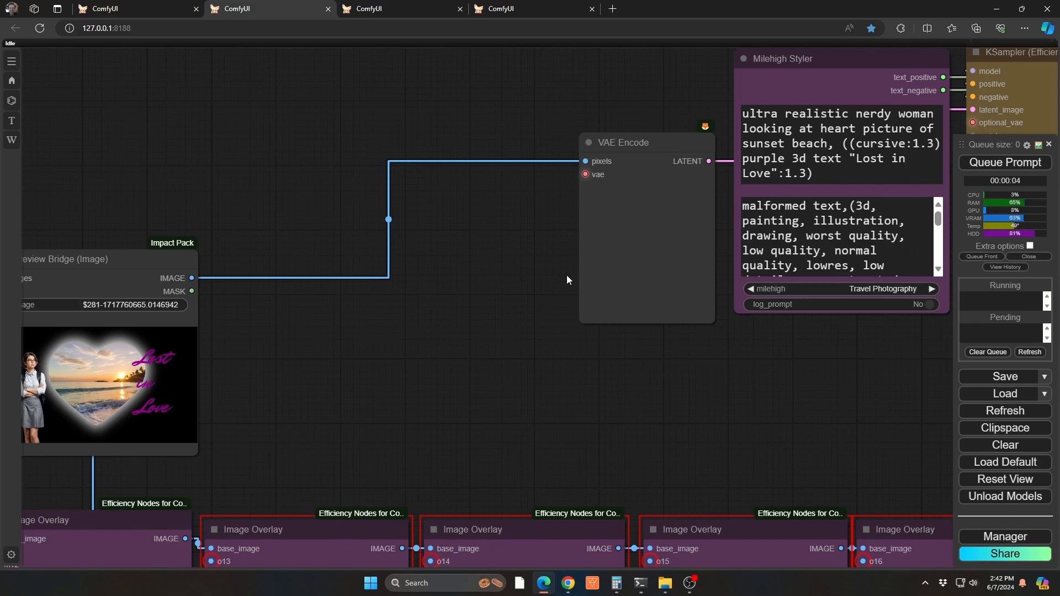
key("ctrl+Return")
left_click_drag(818, 369, 475, 423)
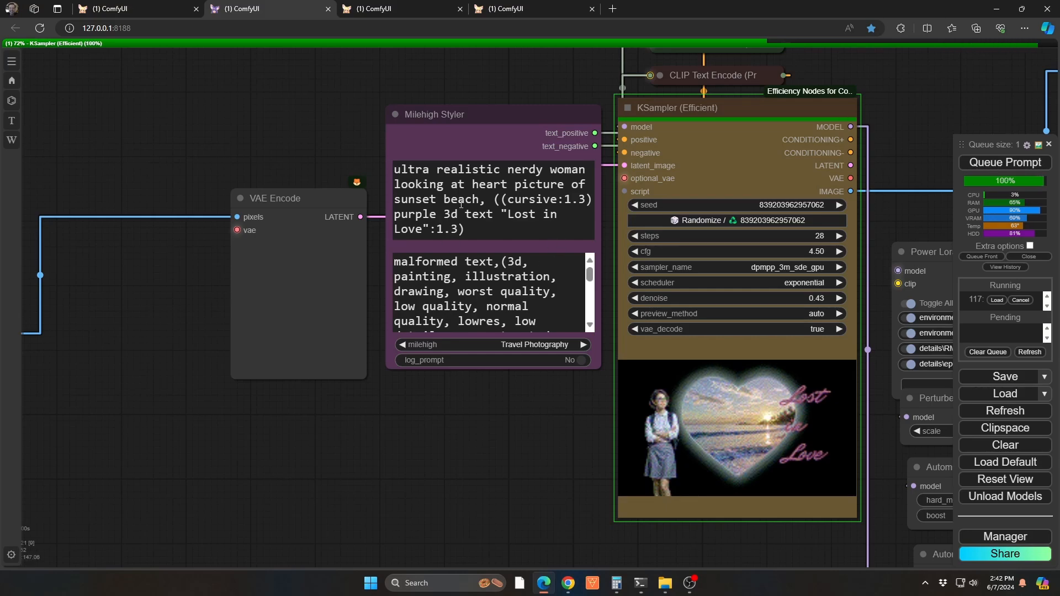
left_click_drag(515, 459, 268, 380)
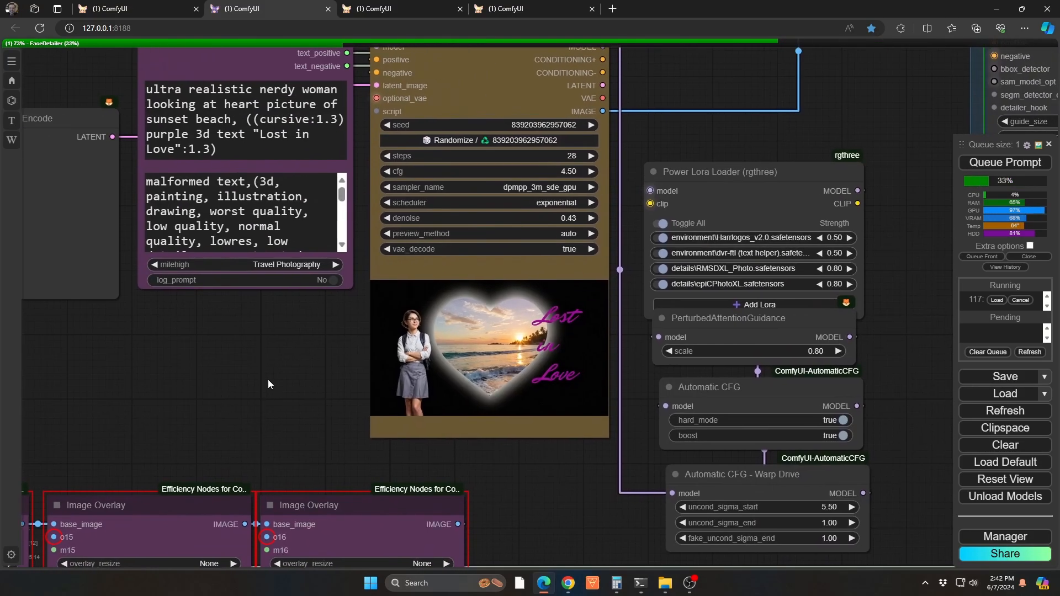
scroll(402, 343, "up", 10)
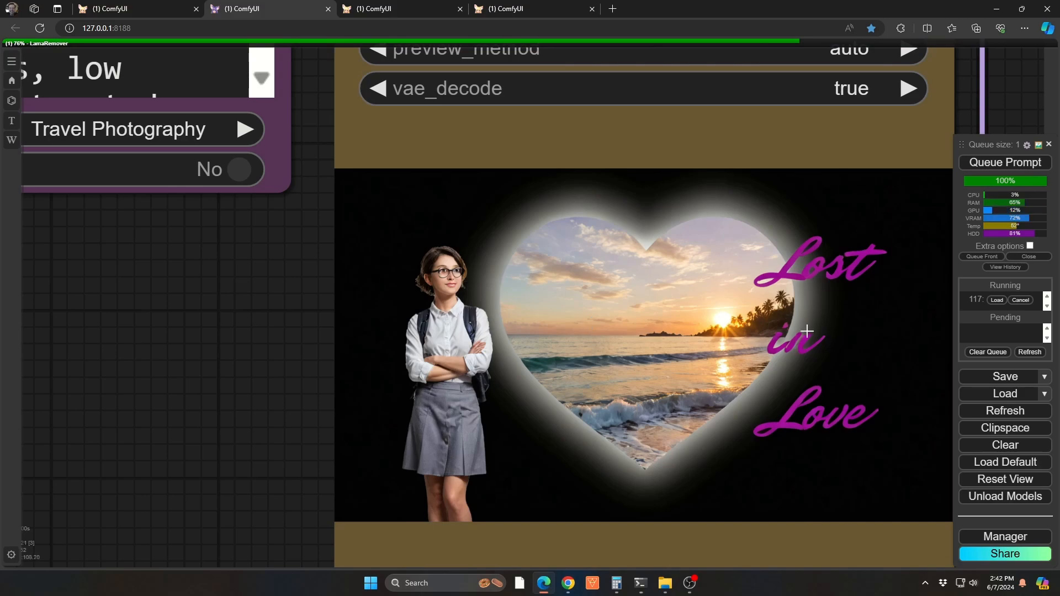
scroll(166, 325, "down", 6)
scroll(127, 321, "down", 3)
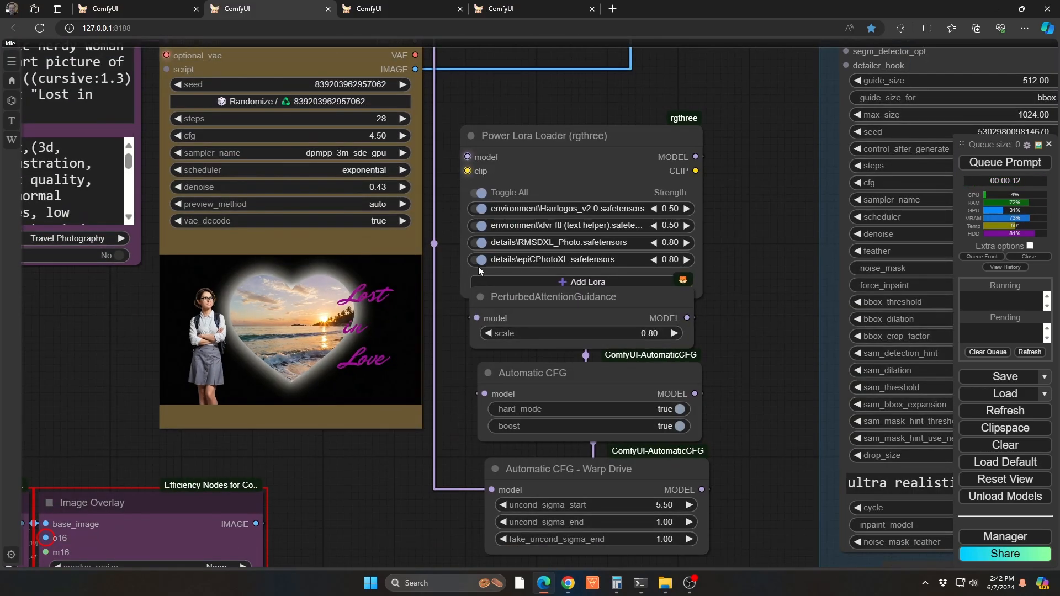
Examine the Face Detailer preview, its settings, and the Preview Bridge image that follows the Big lama Remover node
scroll(619, 274, "down", 5)
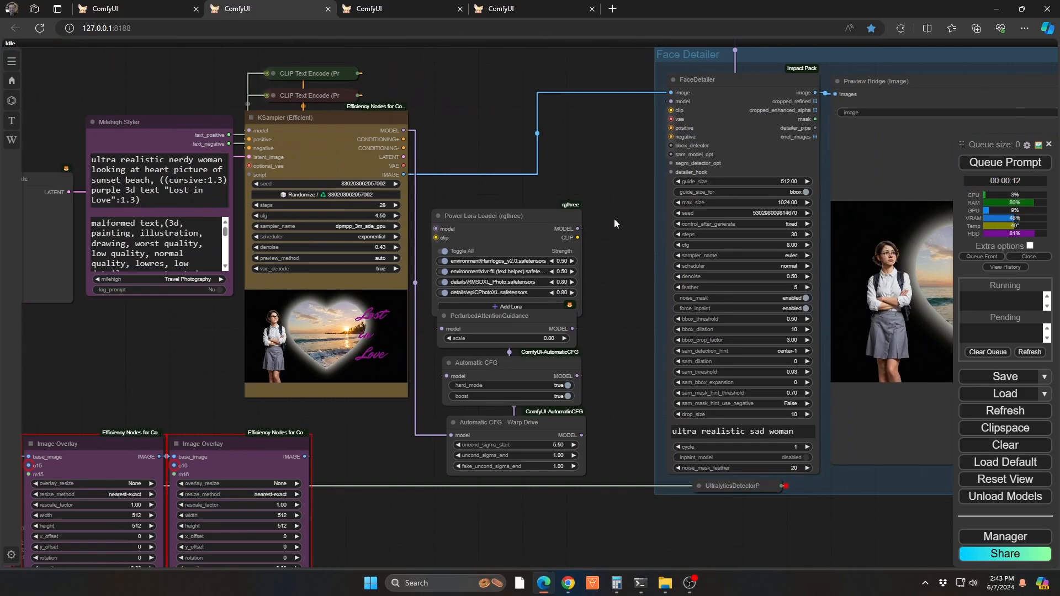
left_click_drag(613, 219, 292, 204)
scroll(548, 309, "up", 9)
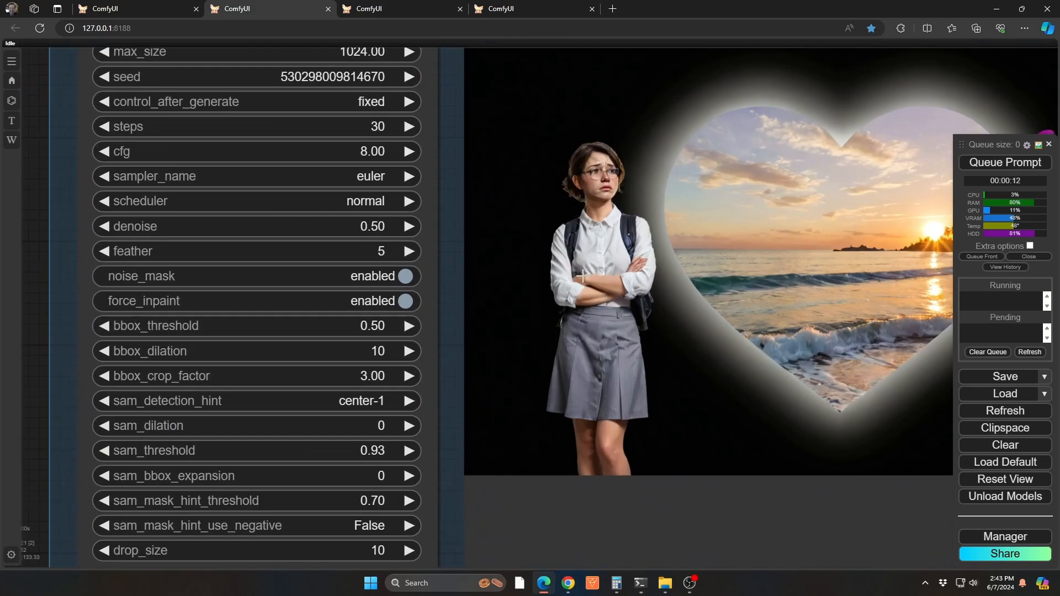
scroll(625, 211, "down", 8)
scroll(748, 436, "up", 4)
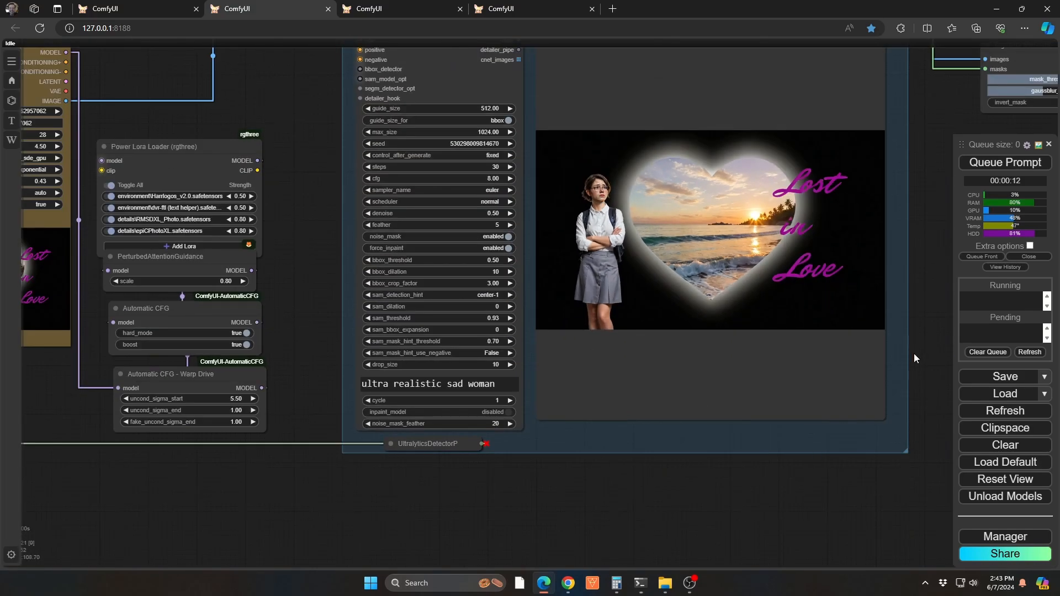
left_click_drag(903, 332, 688, 461)
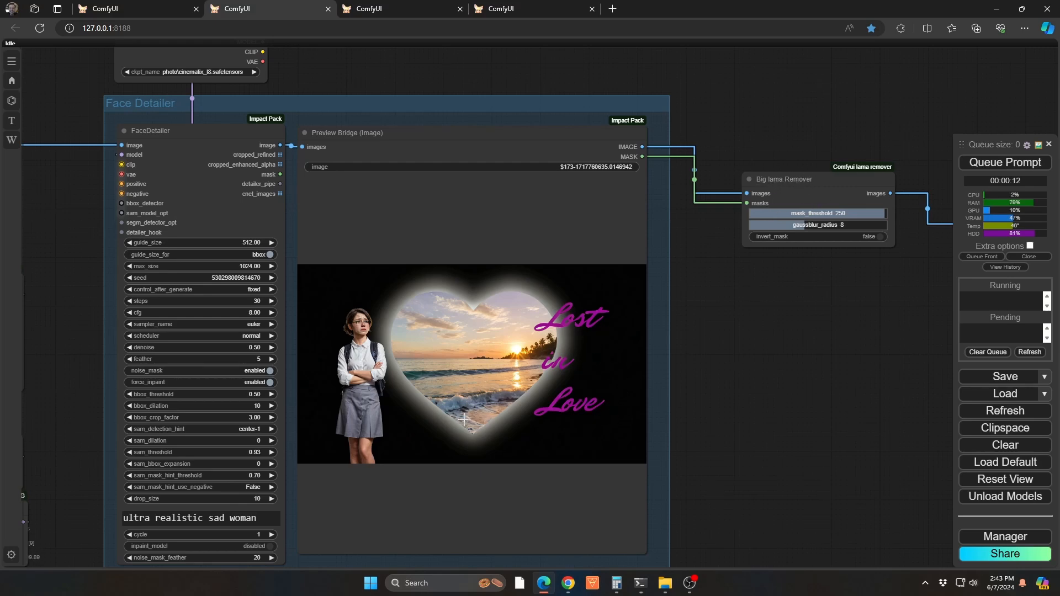
left_click_drag(877, 383, 504, 360)
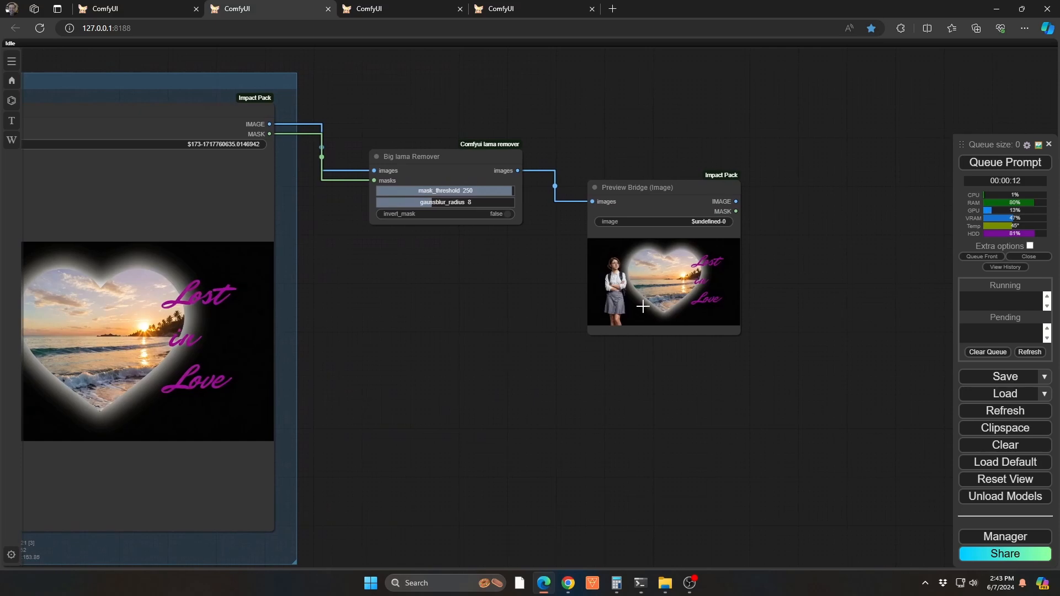
scroll(643, 306, "up", 5)
scroll(669, 313, "down", 5)
left_click_drag(417, 406, 803, 385)
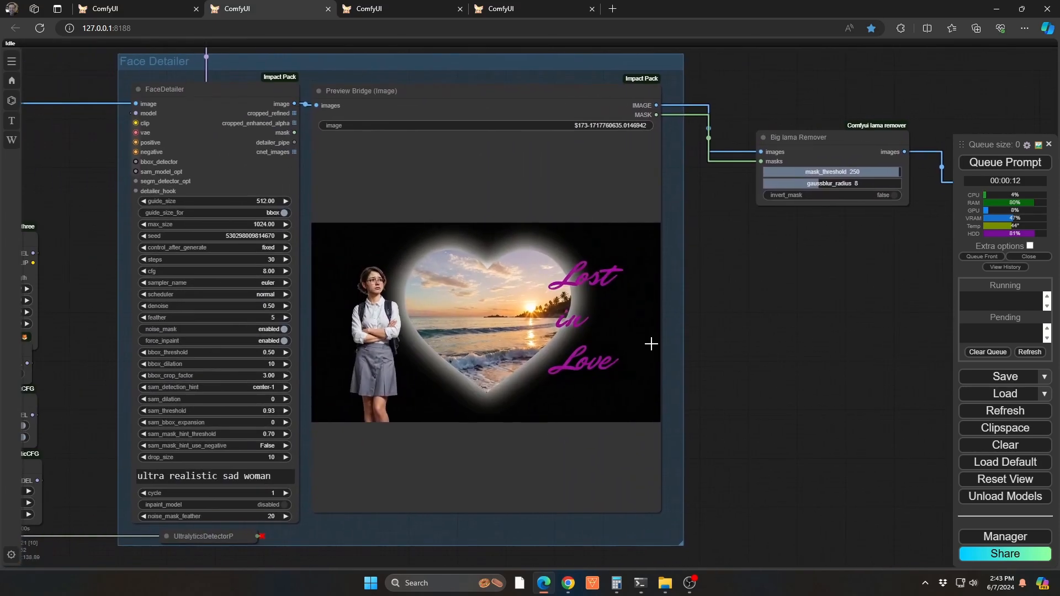
Switch to the third ComfyUI workflow and inspect the width and height inputs of the Empty Latent Image node
key("ctrl+Tab")
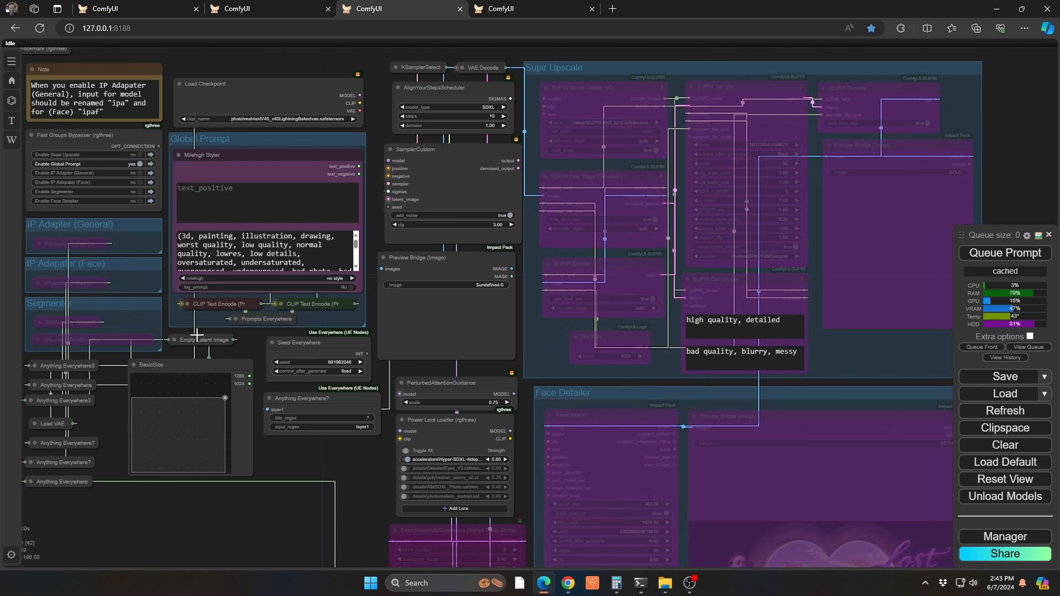
left_click(174, 340)
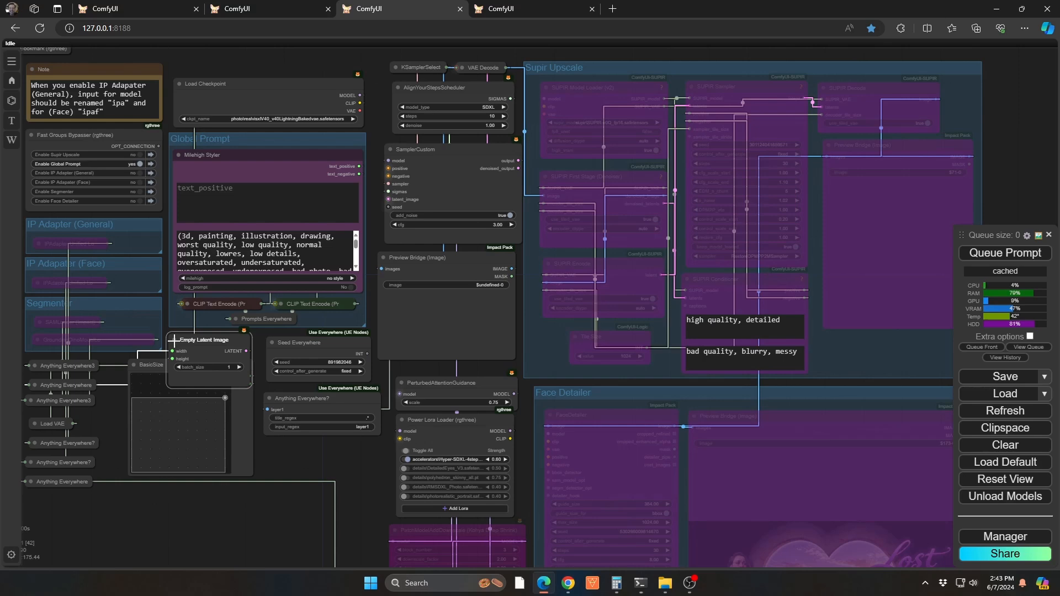
left_click(174, 340)
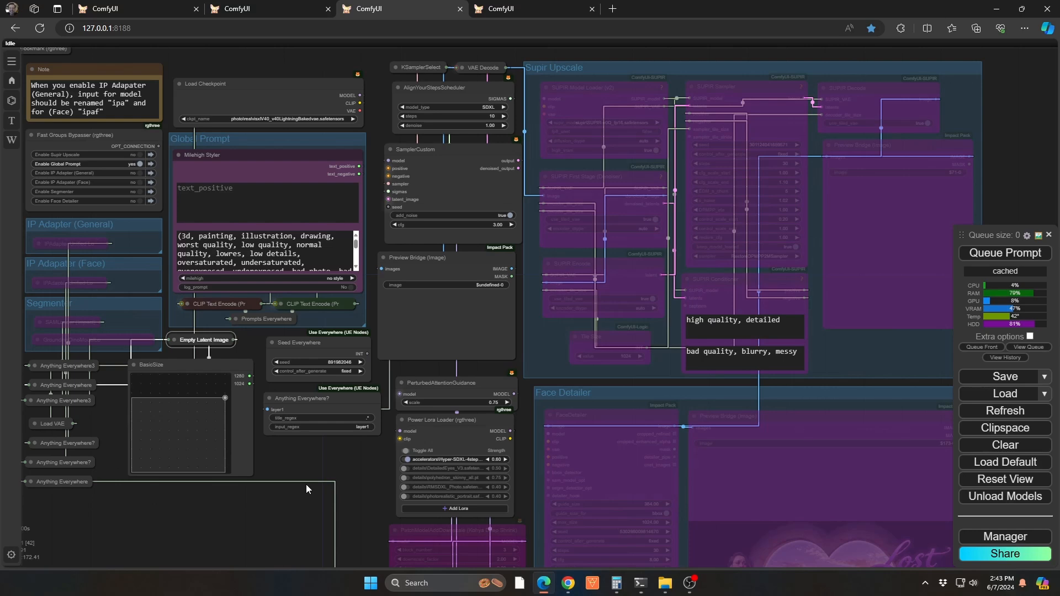
scroll(283, 449, "up", 3)
scroll(283, 449, "down", 2)
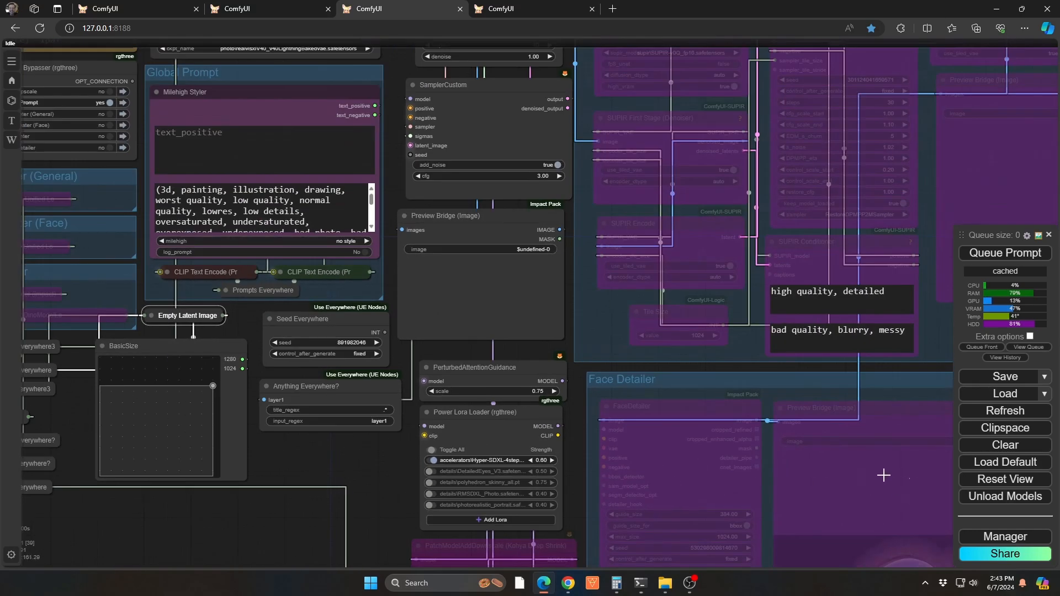
Search the ComfyUI Manager's custom nodes for "mx" to check the mxToolkit entry, and return to the workflow
left_click(1006, 536)
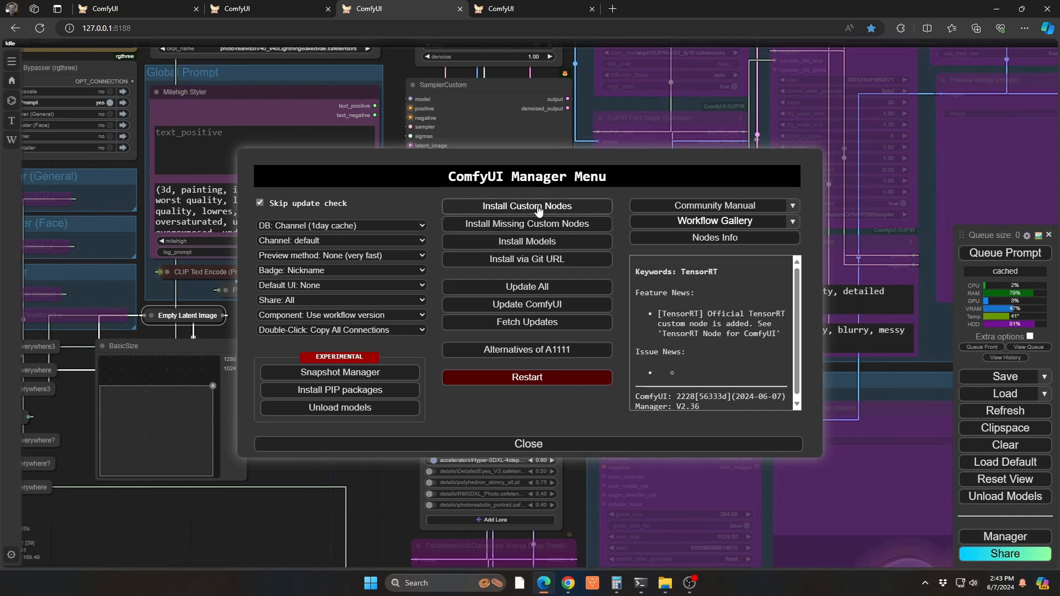
left_click(538, 208)
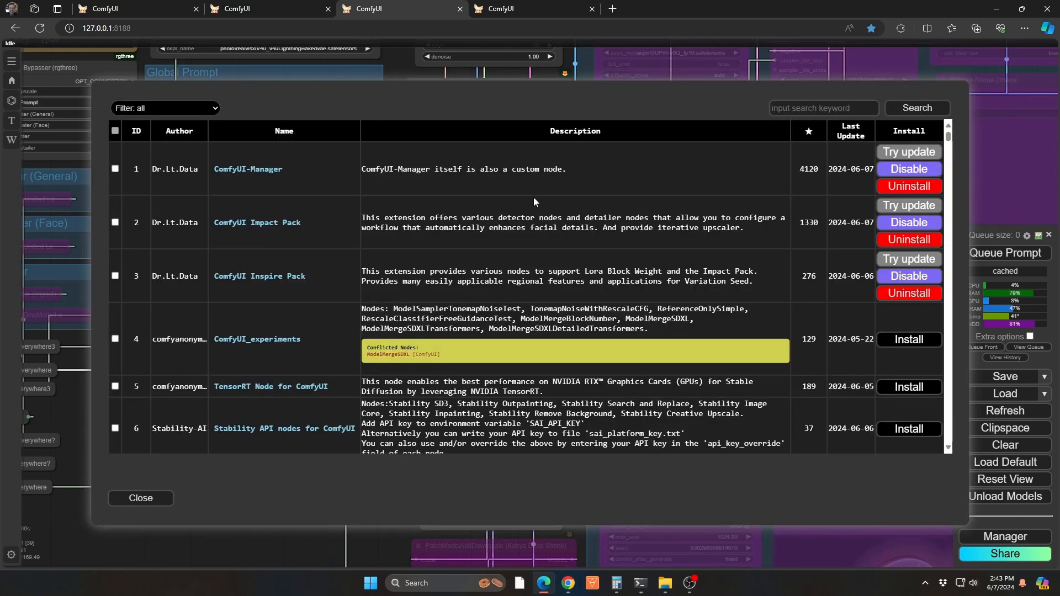
left_click(833, 109)
type("mx")
key("Return")
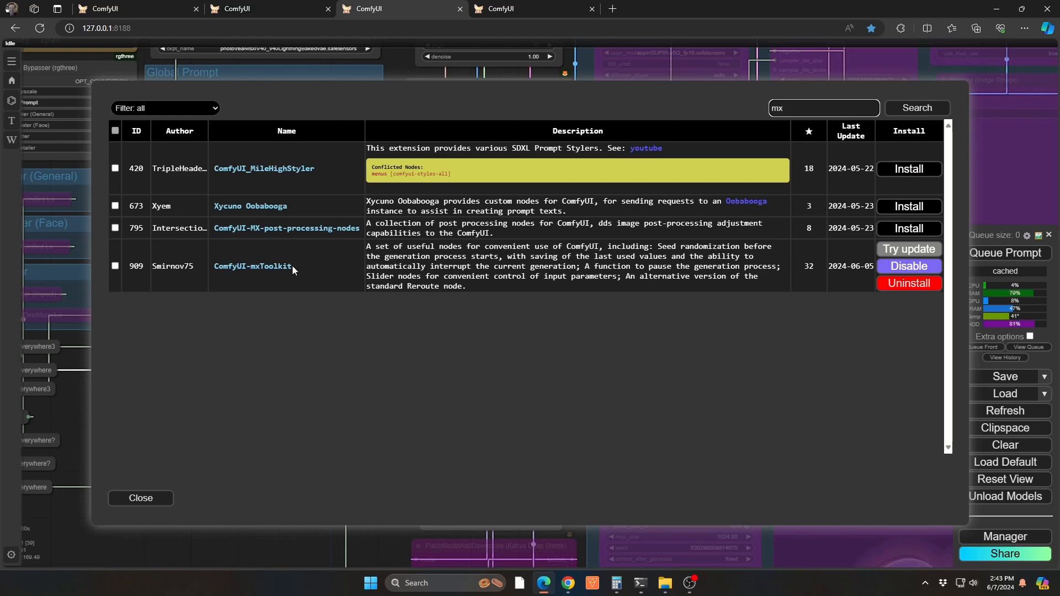
left_click(140, 498)
left_click(528, 442)
Set the BasicSize slider to 1280 by 384 and collapse the node
left_click_drag(234, 515, 456, 508)
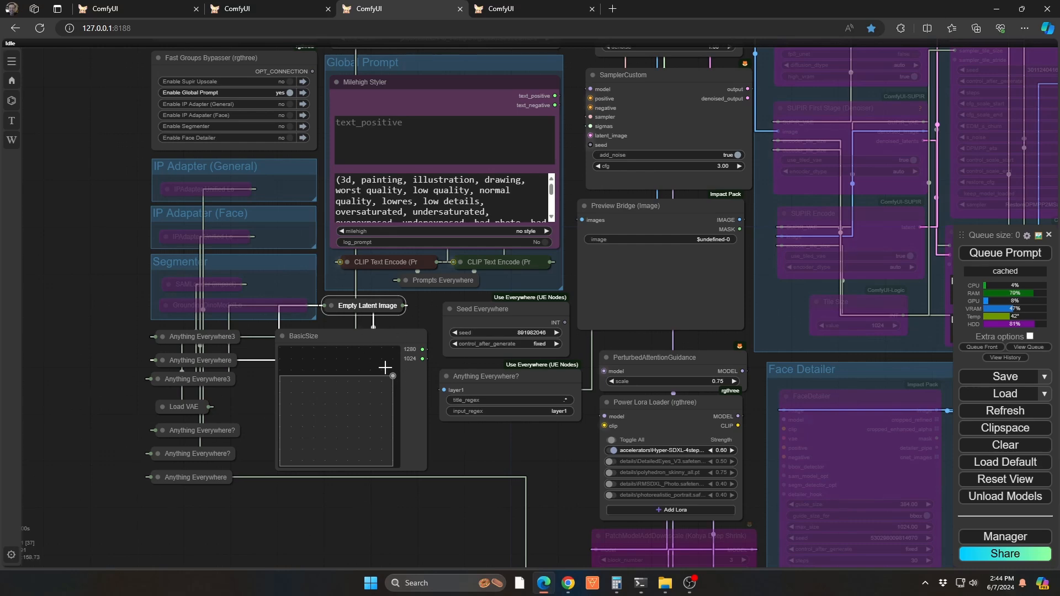
left_click_drag(391, 375, 393, 431)
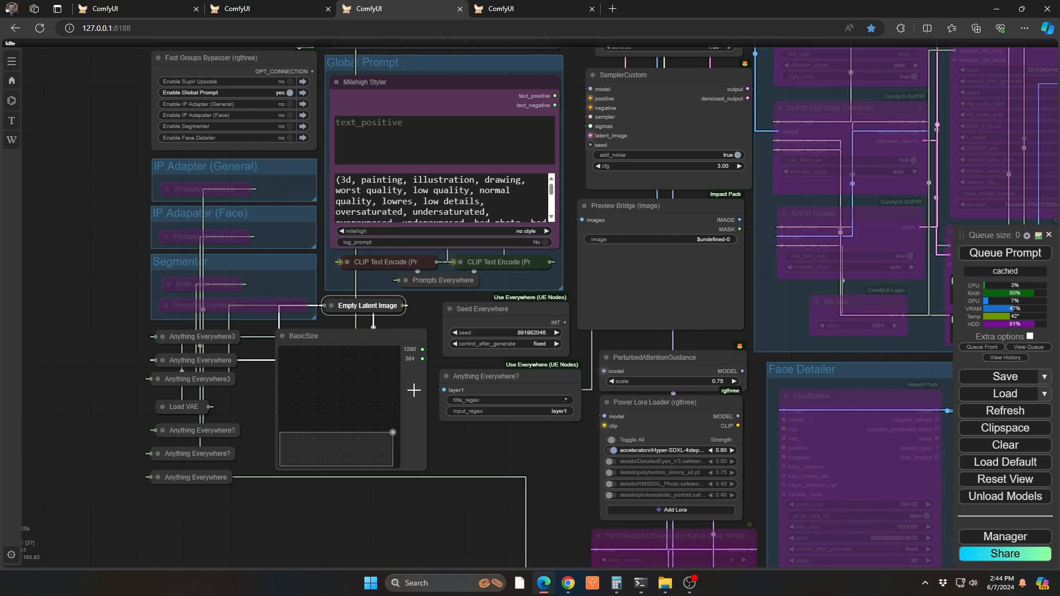
left_click(280, 335)
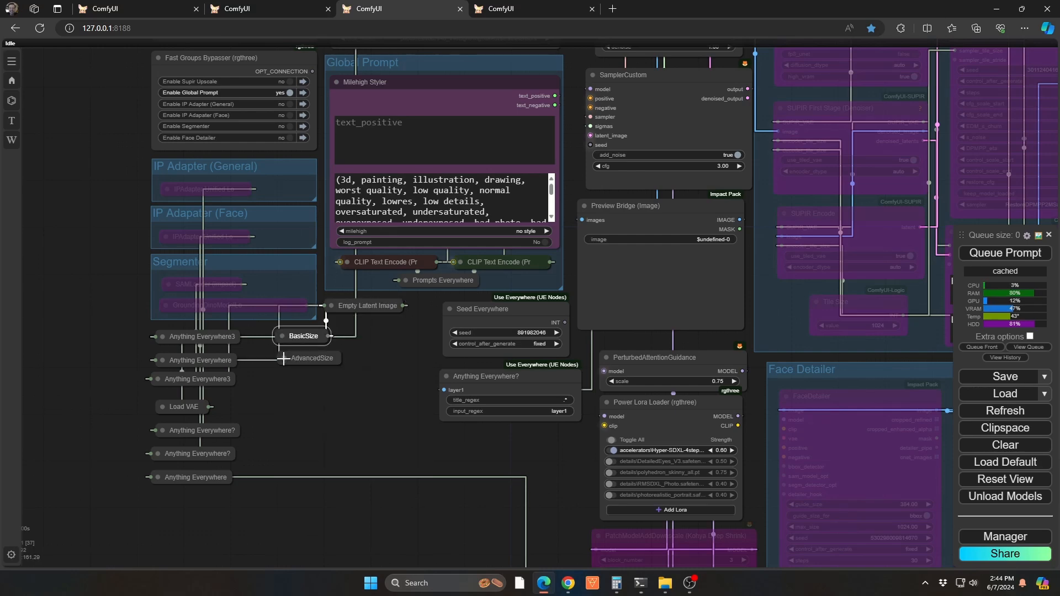
Expand the AdvancedSize node, set its slider to 1514 by 504, and collapse it again
left_click(283, 358)
left_click_drag(338, 489, 390, 464)
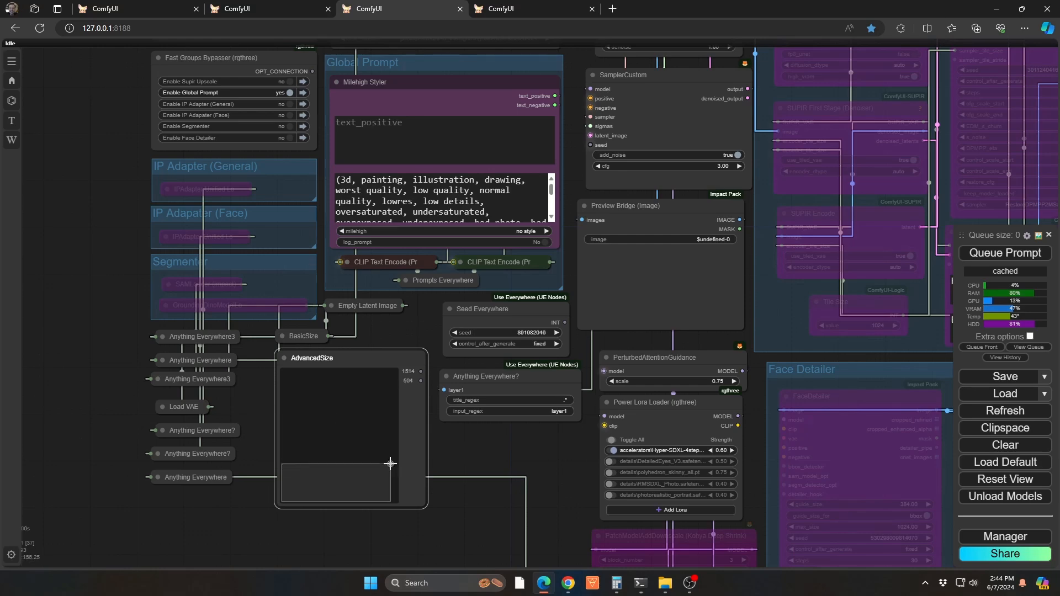
left_click(282, 357)
Expand the BasicSize node and set its slider to 1152 by 1152
left_click(283, 336)
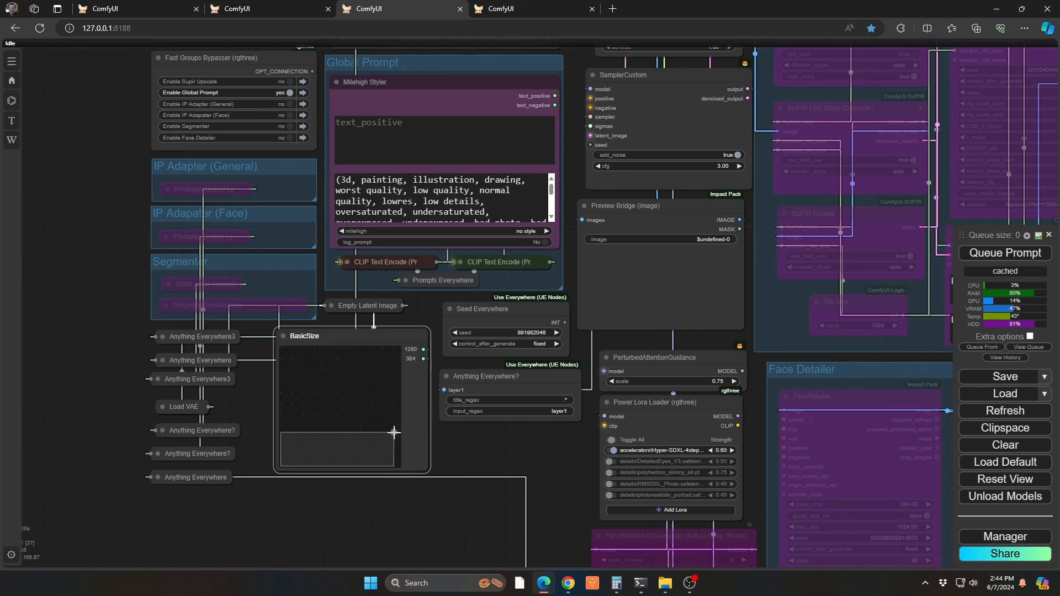
left_click_drag(395, 432, 383, 364)
Toggle the snap and dots properties of the BasicSize node off and back on, and close its properties
right_click(417, 418)
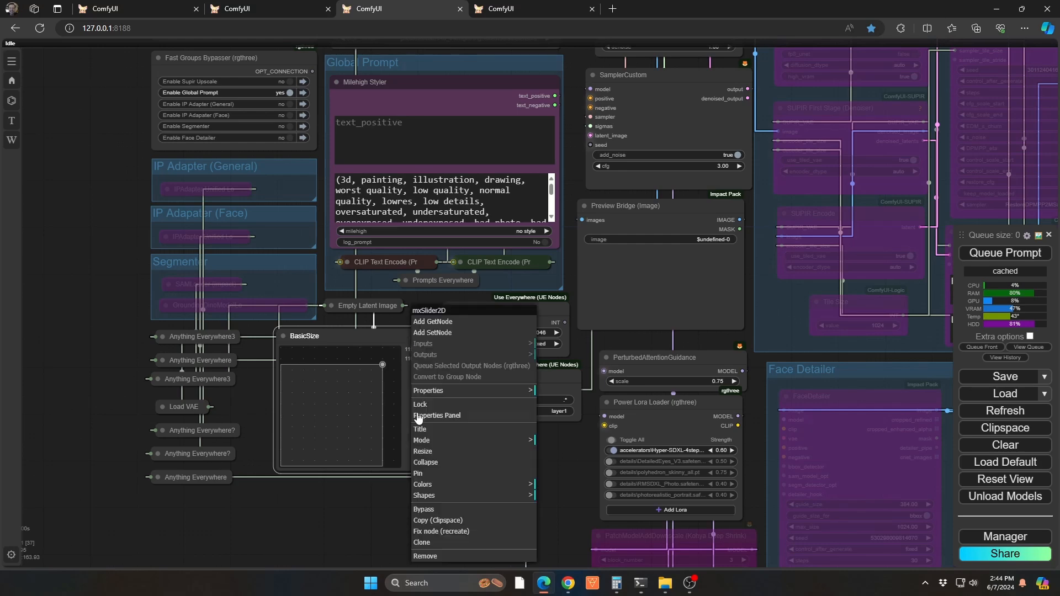
left_click(428, 415)
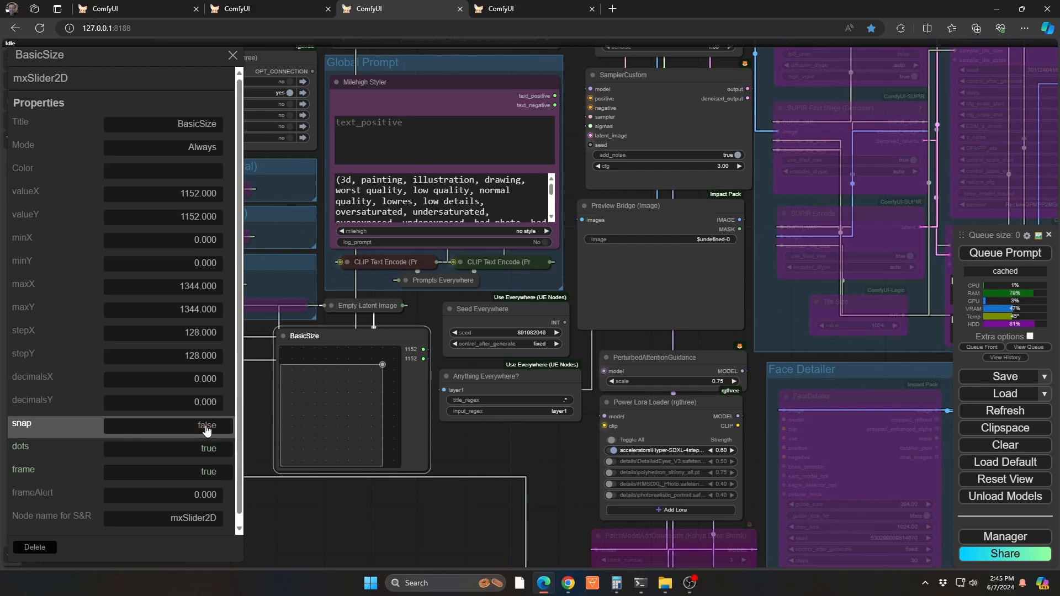
left_click(208, 450)
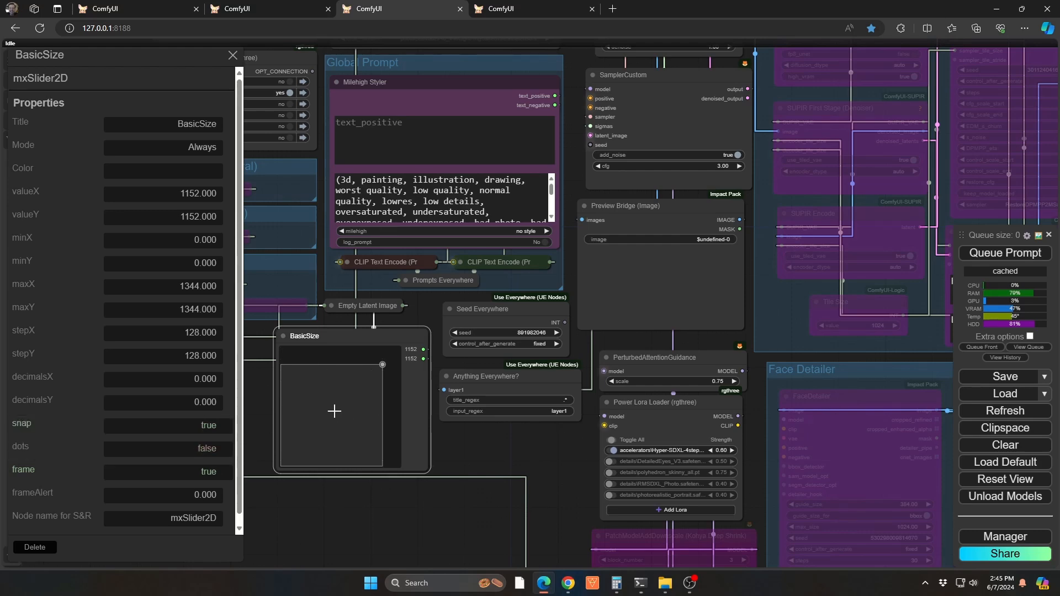
left_click(211, 450)
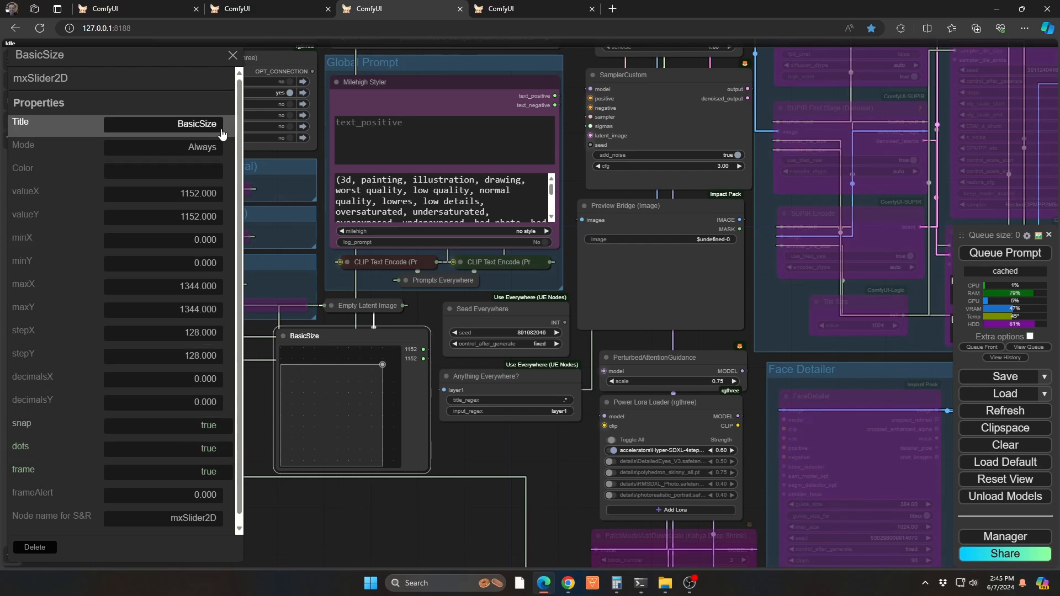
left_click(348, 549)
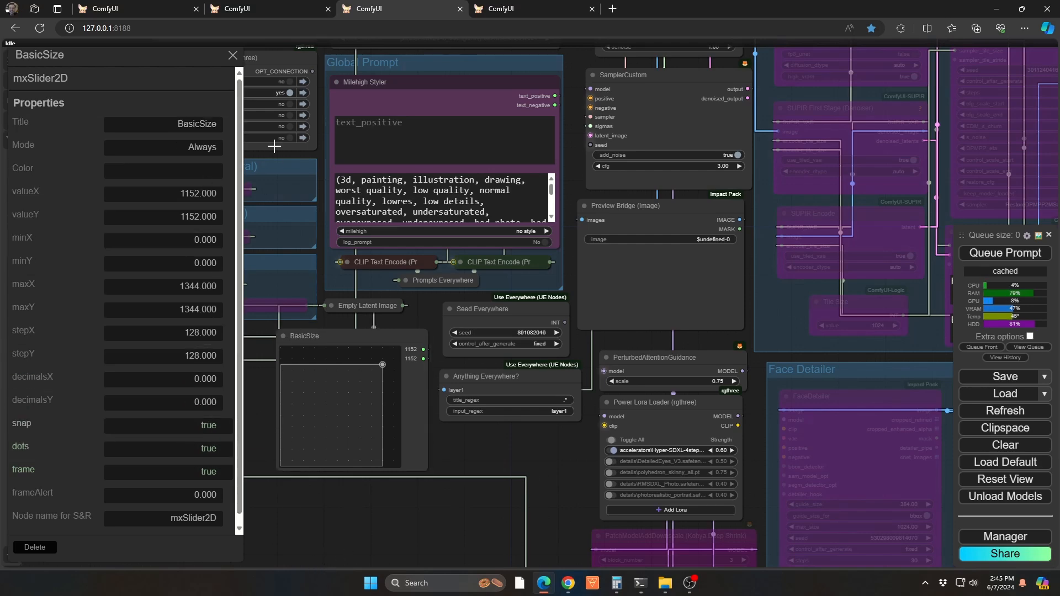
left_click(233, 56)
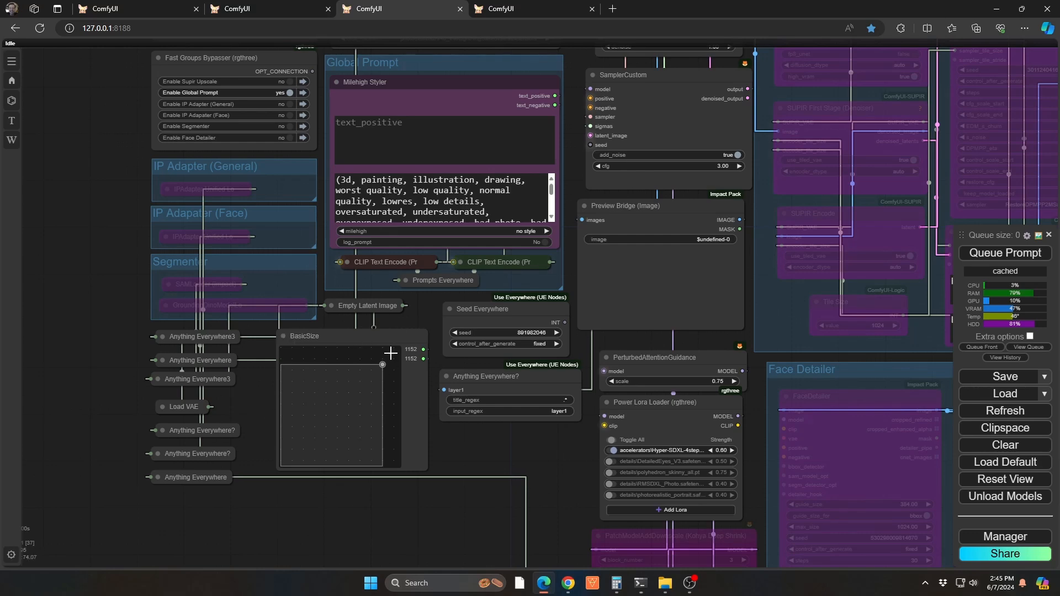
Insert the node template with the Subject Dimensions nodes on empty canvas beside the workflow, and set its size slider to 1280 by 512
left_click_drag(90, 290, 885, 225)
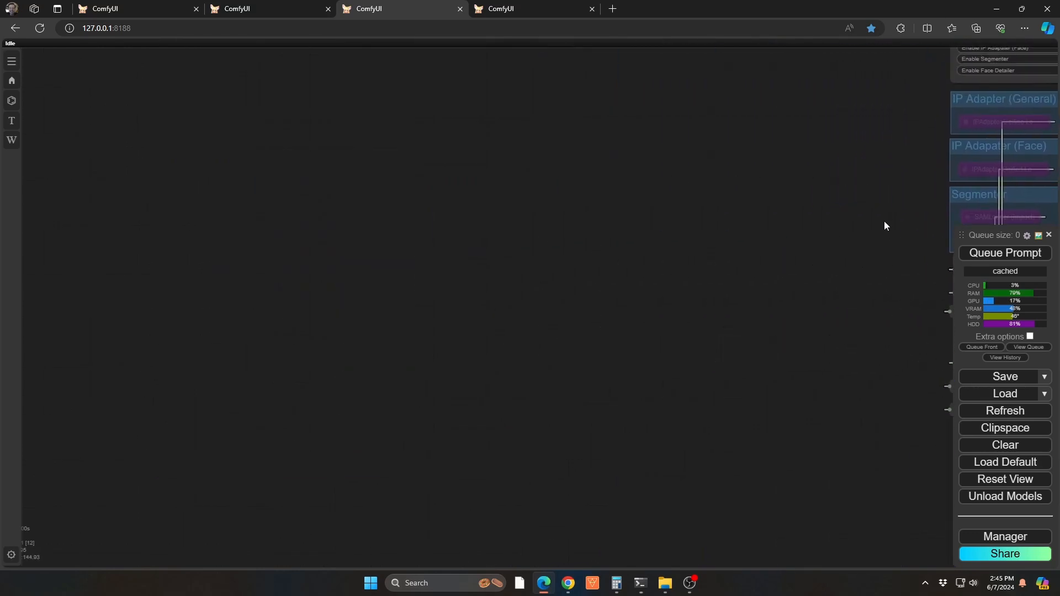
right_click(199, 179)
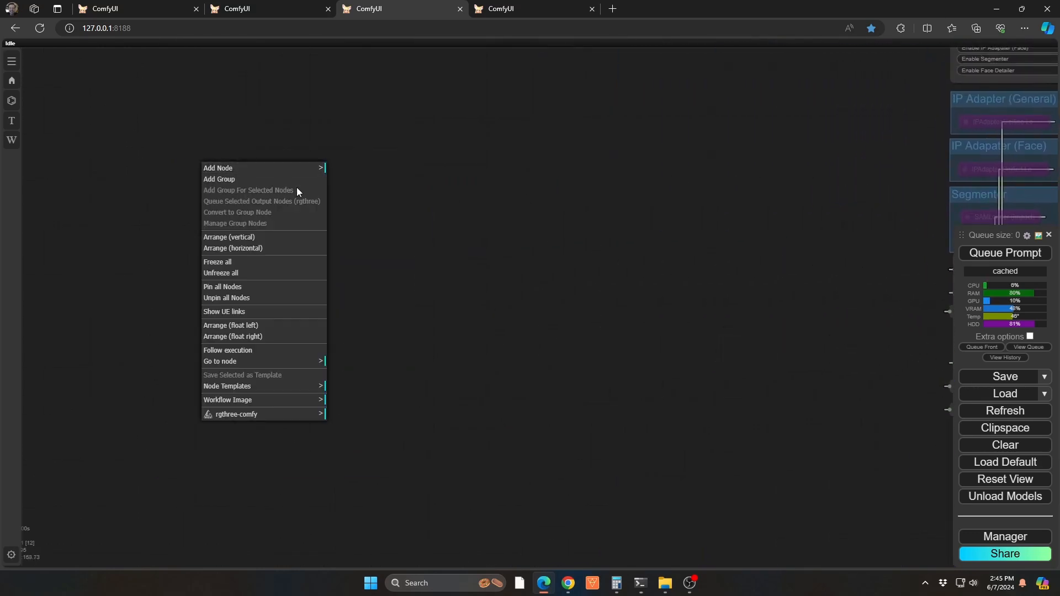
left_click(283, 384)
left_click(365, 381)
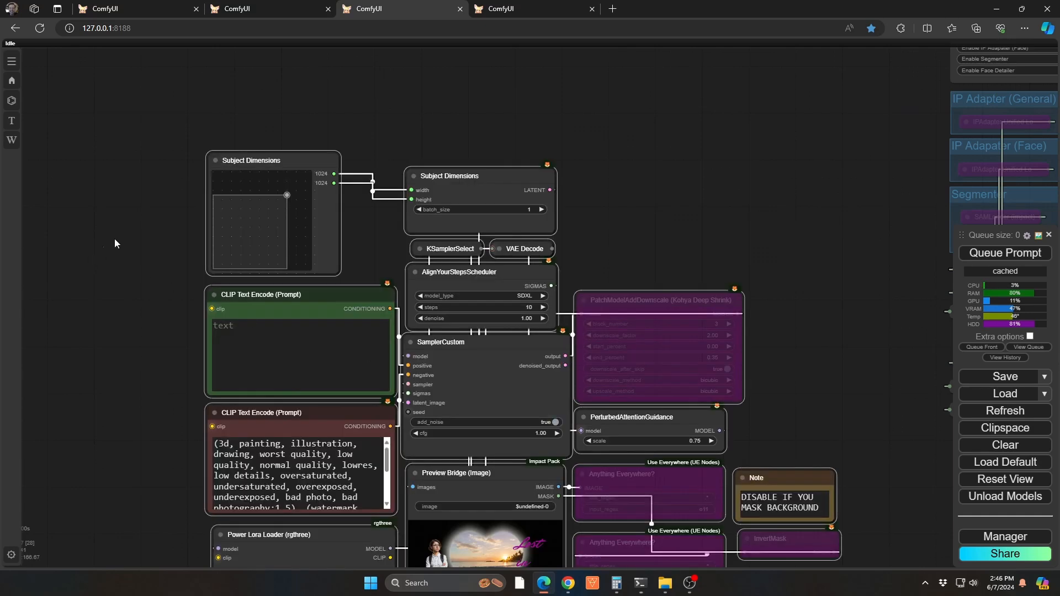
left_click_drag(287, 195, 305, 232)
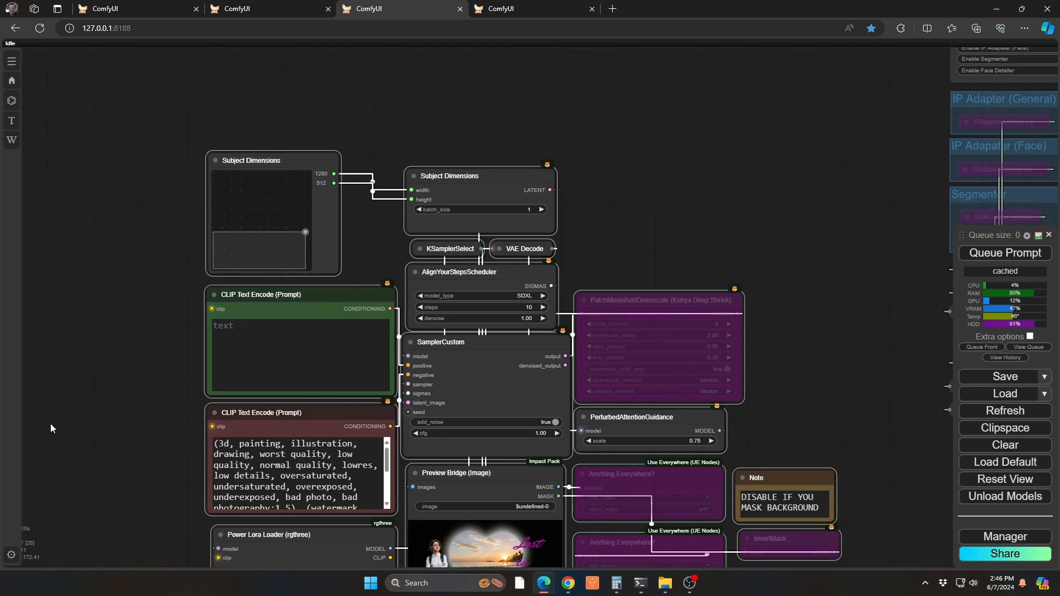
Add an mxSlider node on the empty canvas above the Subject Dimensions nodes and move its slider to 100
left_click_drag(664, 146, 472, 104)
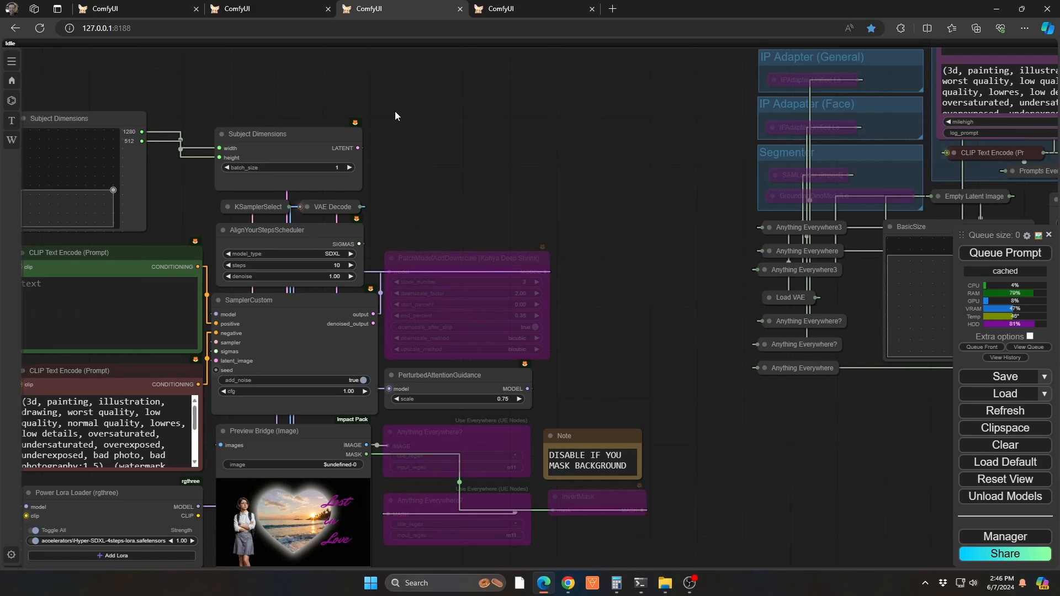
left_click_drag(396, 112, 467, 161)
left_click_drag(405, 74, 431, 368)
double_click(326, 177)
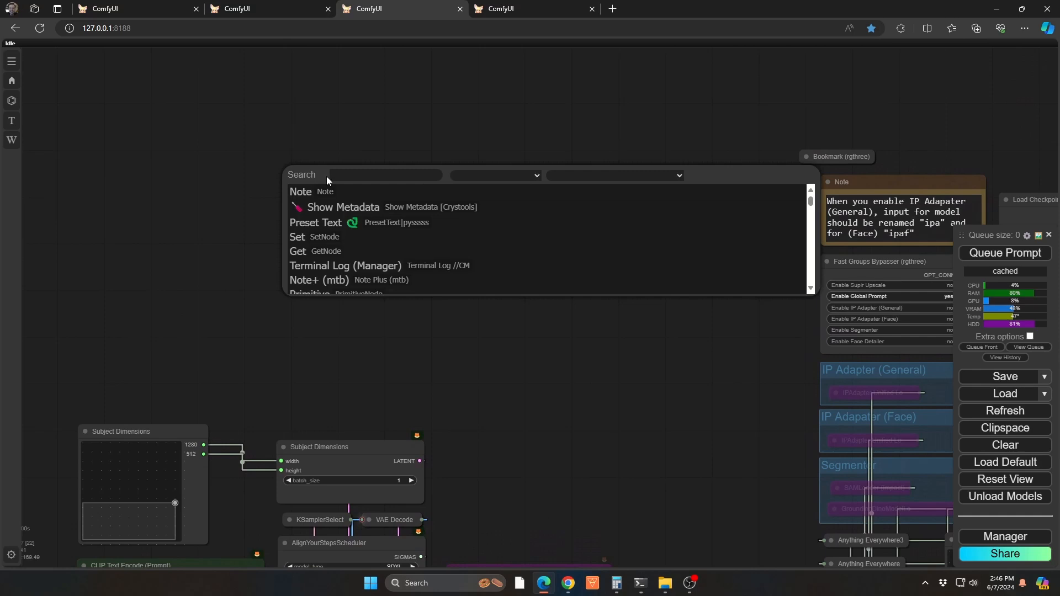
type("slider")
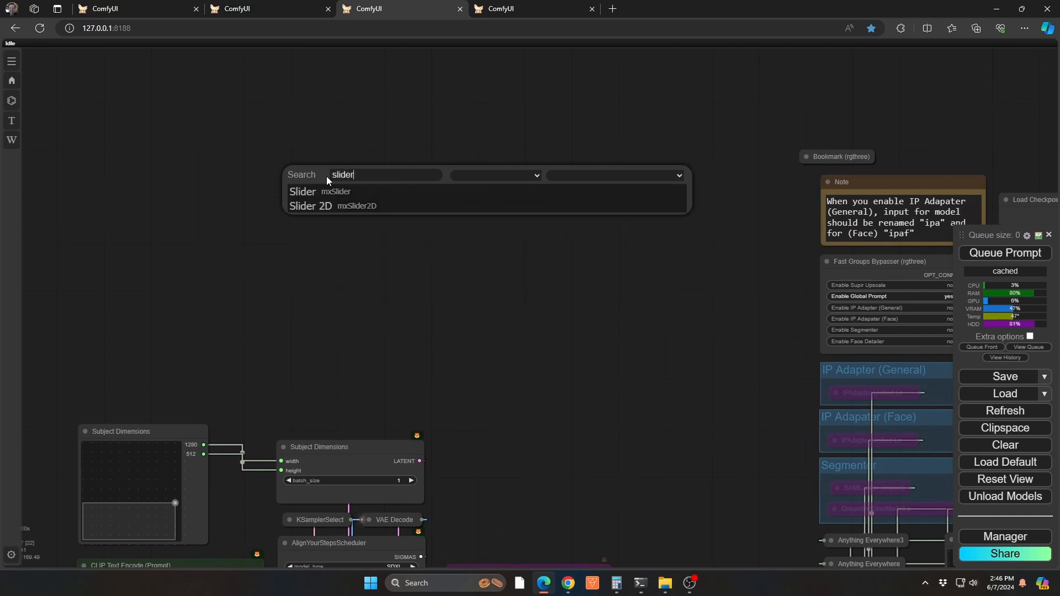
key("Return")
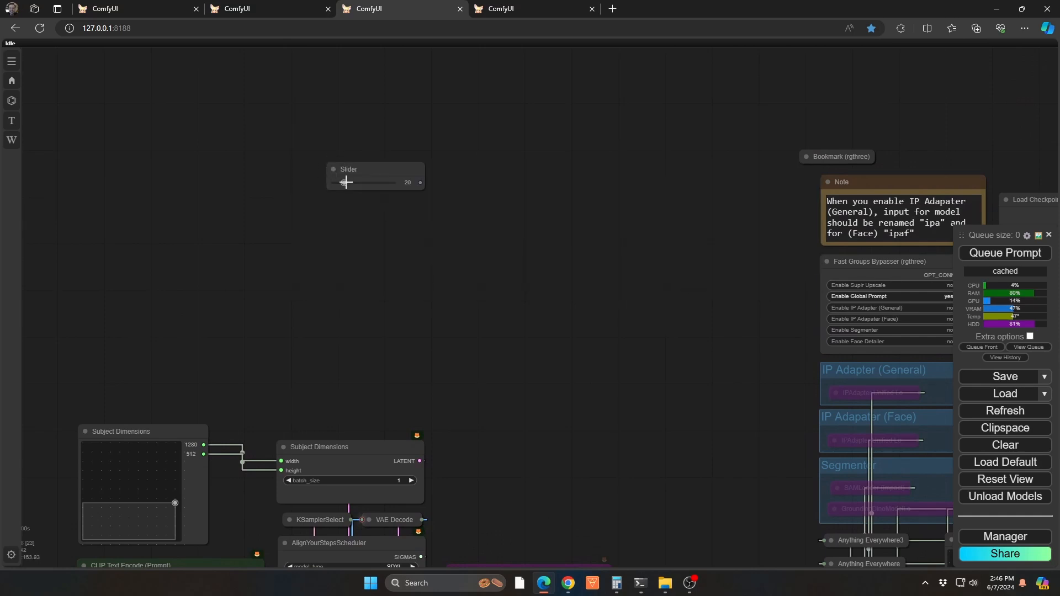
left_click_drag(346, 182, 414, 181)
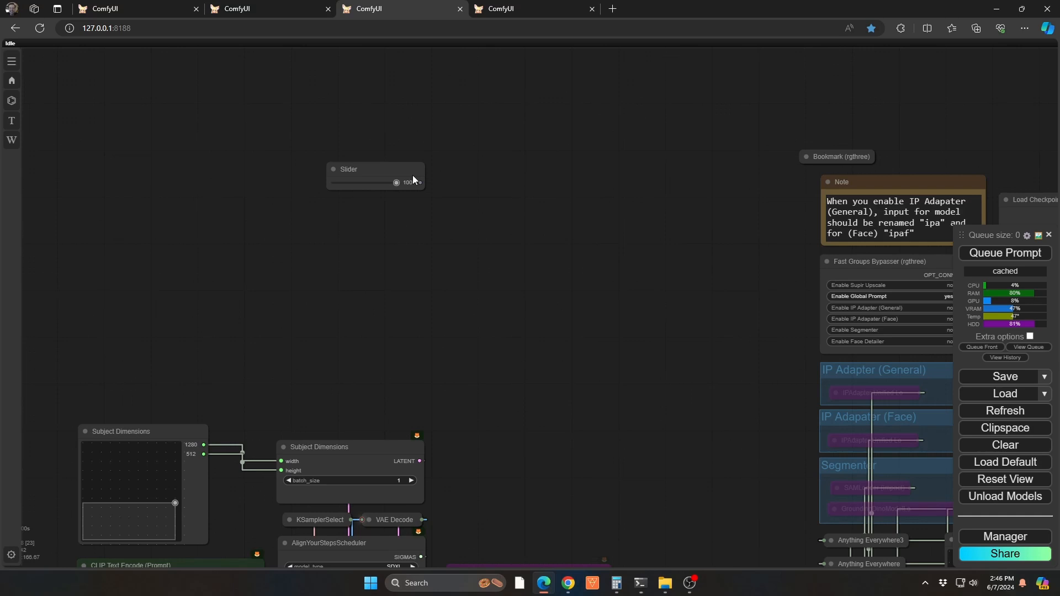
Open the Slider node's properties and set its value to 1
right_click(381, 161)
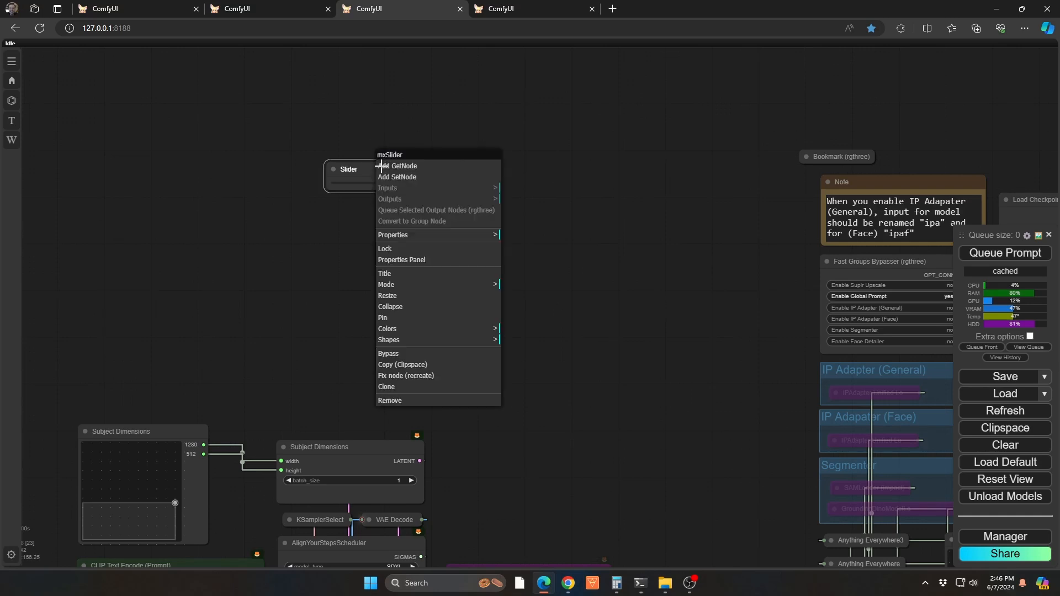
left_click(442, 260)
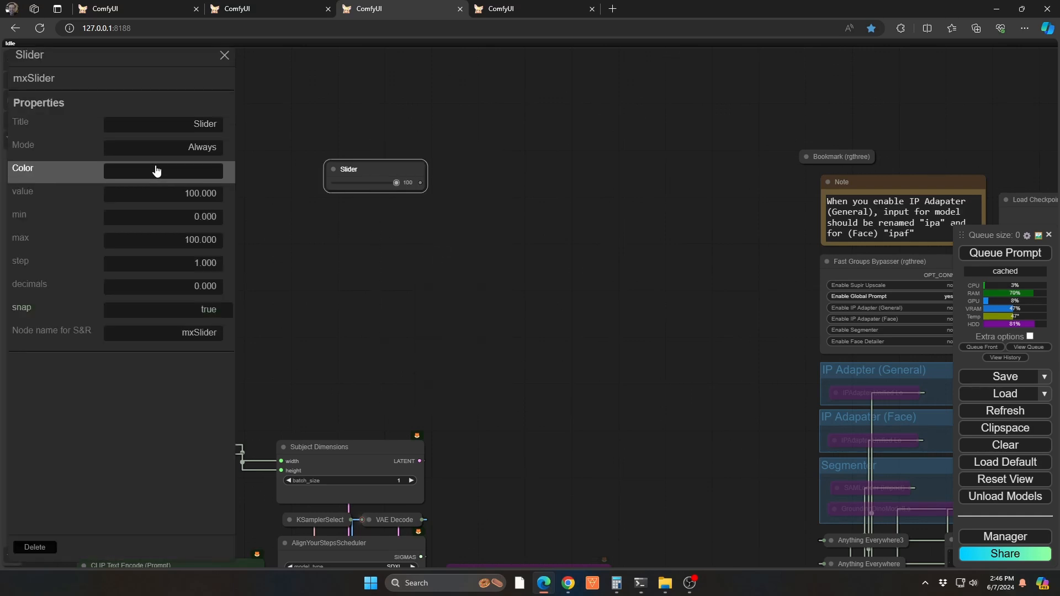
left_click(173, 198)
left_click_drag(173, 198, 225, 194)
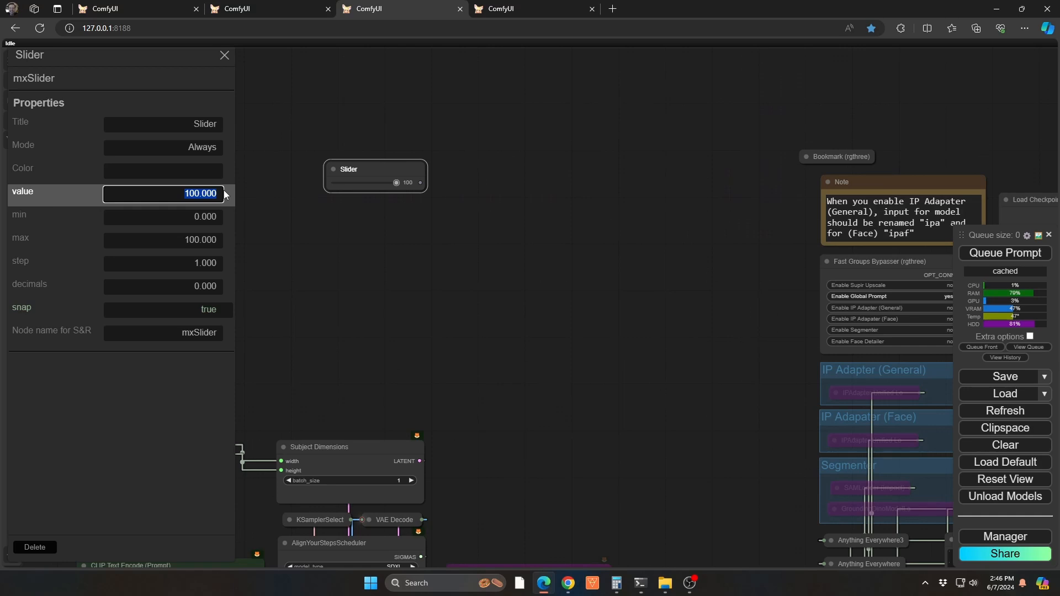
type("1")
Set the Slider node's min property to .5 and its max property to 12
left_click(188, 218)
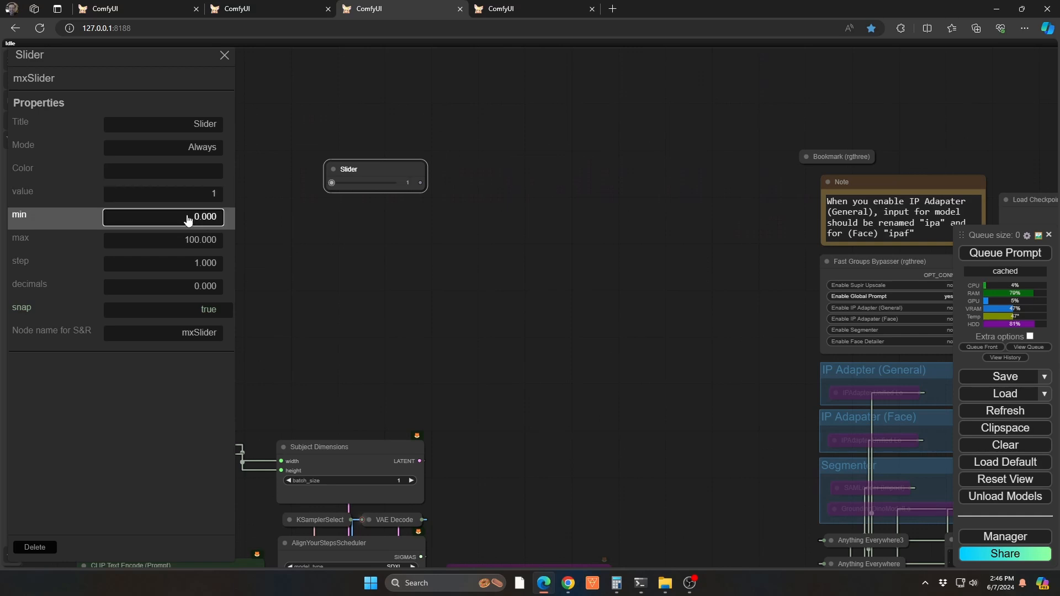
left_click_drag(186, 217, 254, 217)
type(".5")
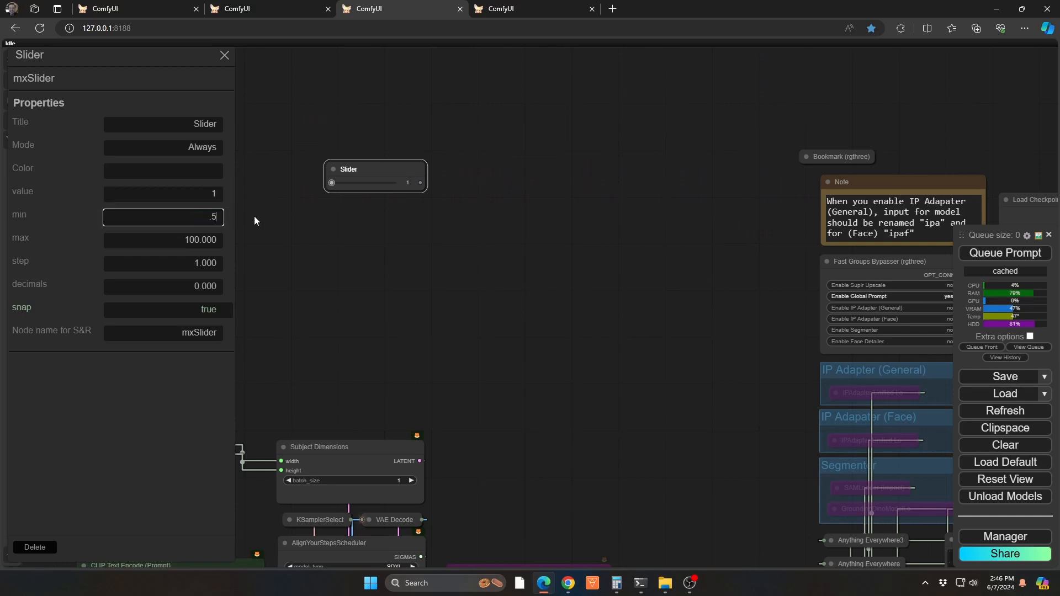
key("Return")
key("BackSpace")
left_click(191, 236)
double_click(171, 240)
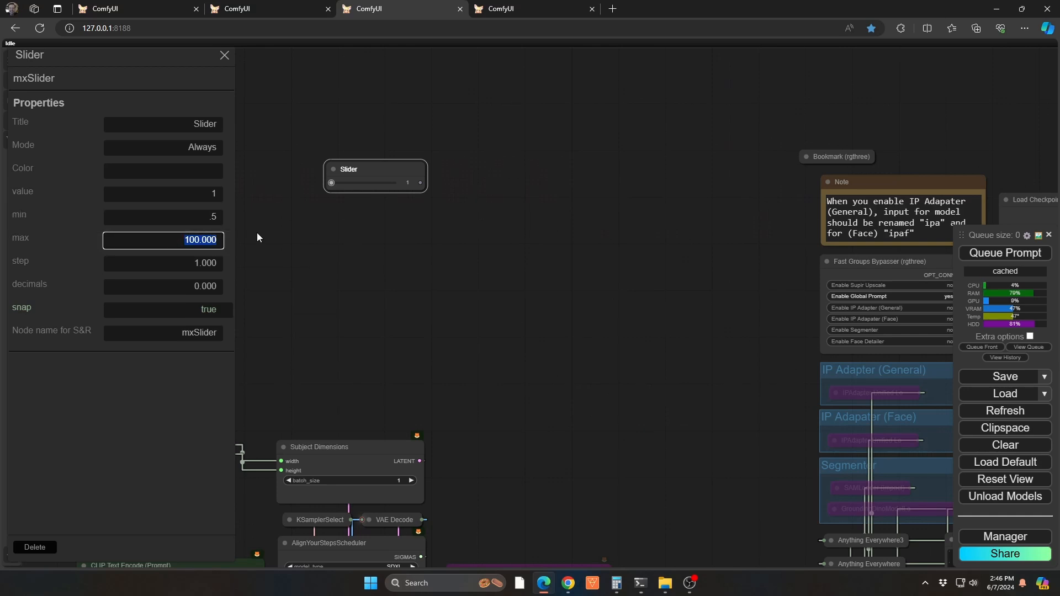
type("12")
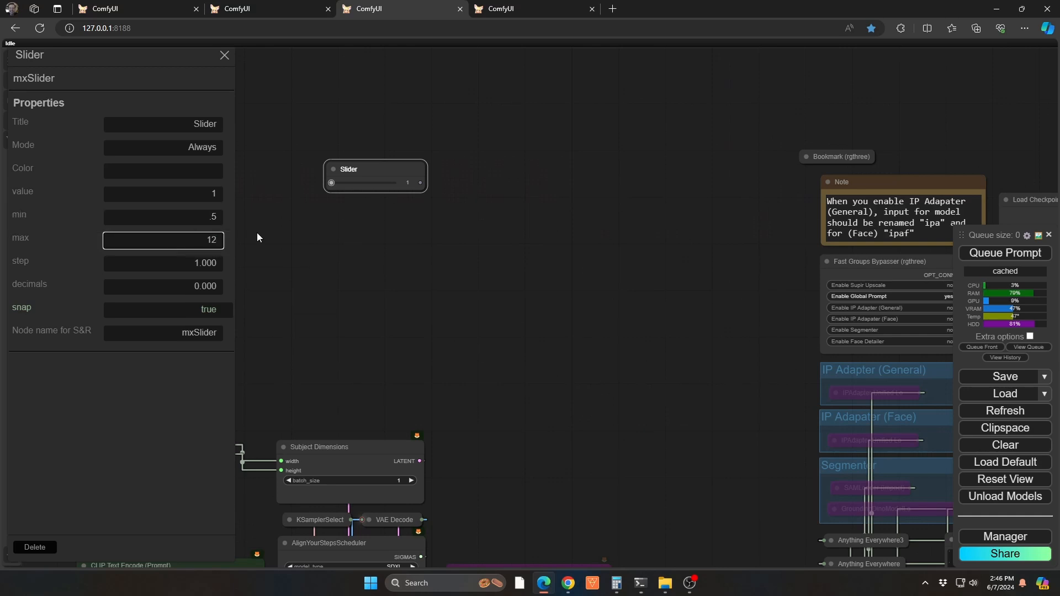
Set the Slider node's step property to .1 and its decimals property to 1
left_click(174, 273)
left_click_drag(174, 273, 209, 269)
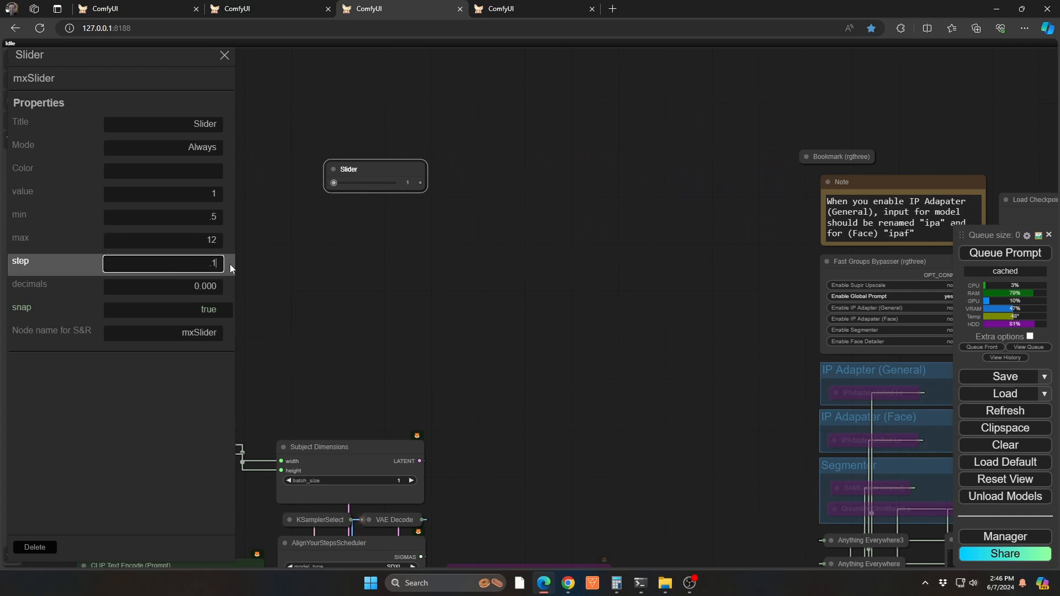
type(".1")
left_click(177, 288)
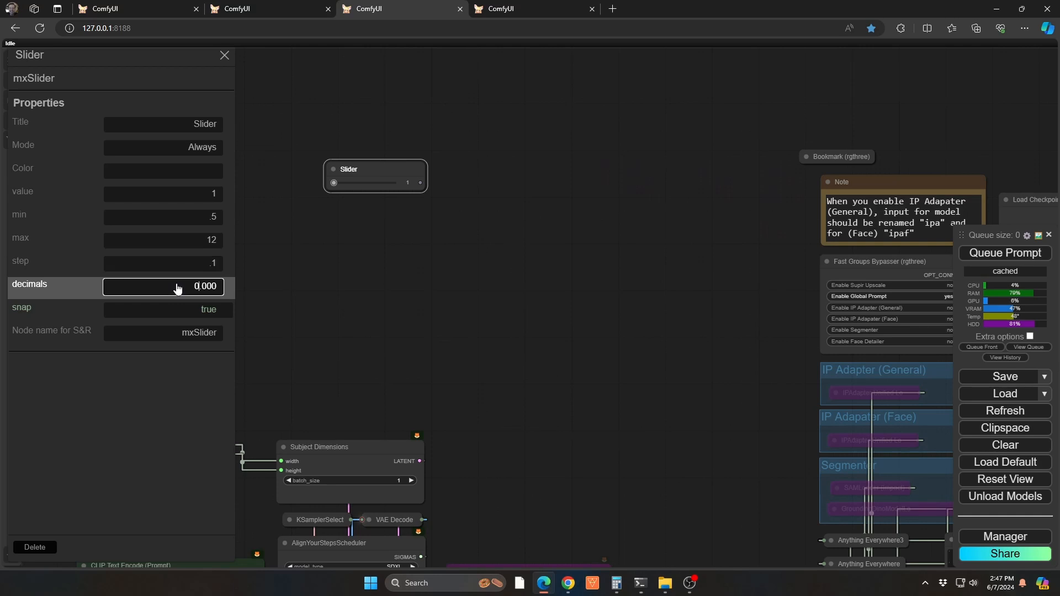
key("BackSpace")
type("1")
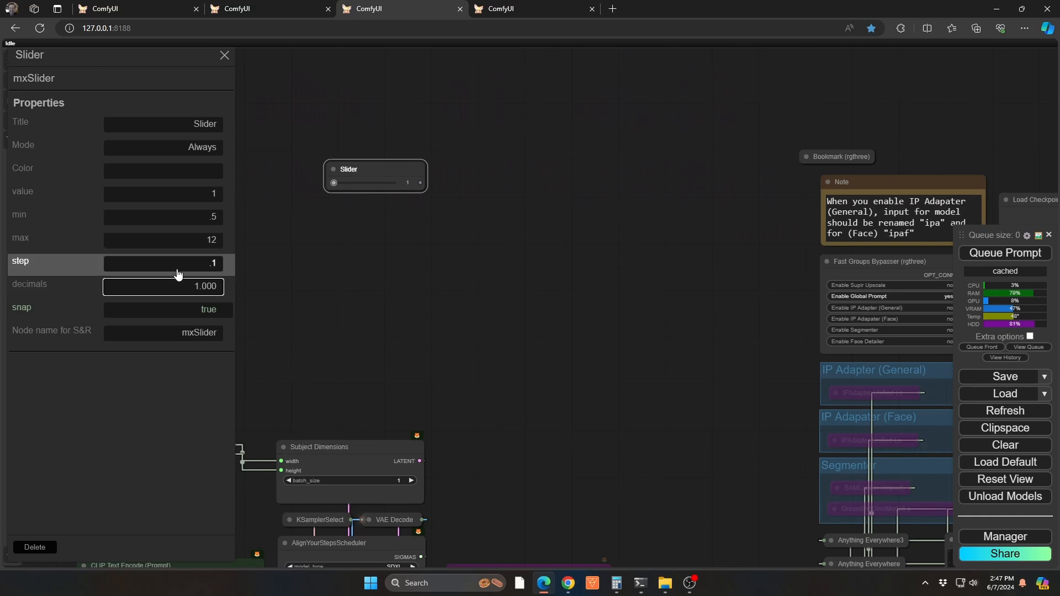
left_click(180, 270)
Set the slider to 1.3 and move the Slider node near the Bookmark node
left_click_drag(334, 183, 363, 196)
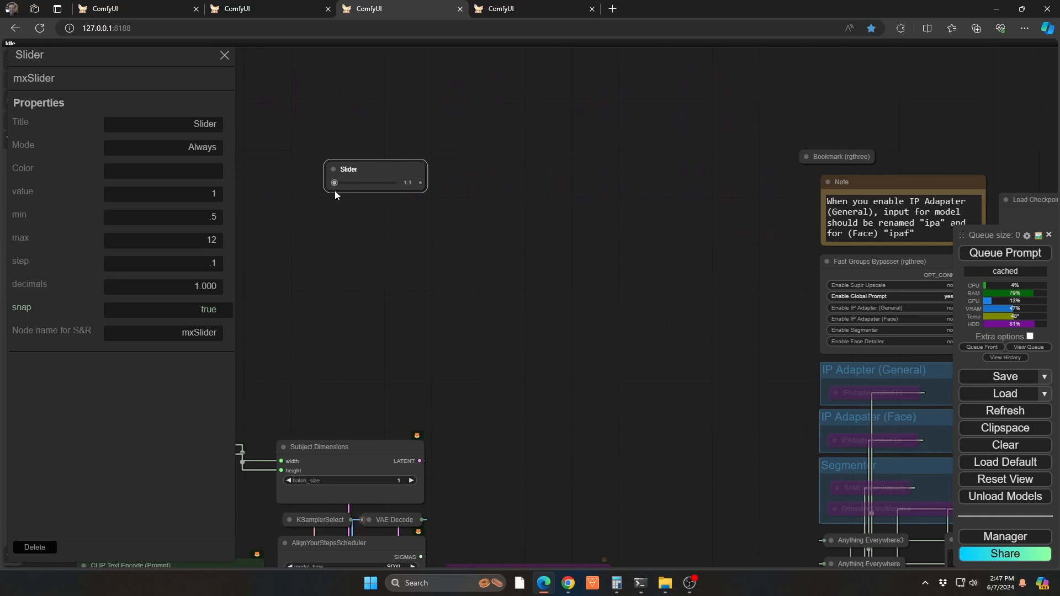
left_click_drag(571, 188, 480, 215)
left_click_drag(307, 164, 587, 142)
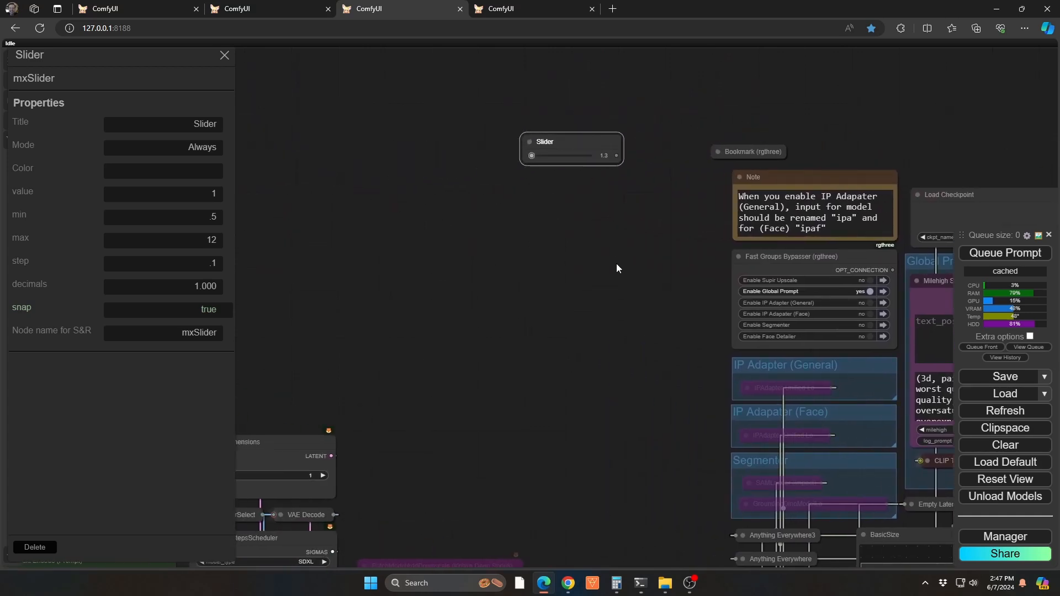
Move the SamplerCustom node above the Bookmark node and convert its cfg widget to an input
left_click_drag(616, 264, 377, 282)
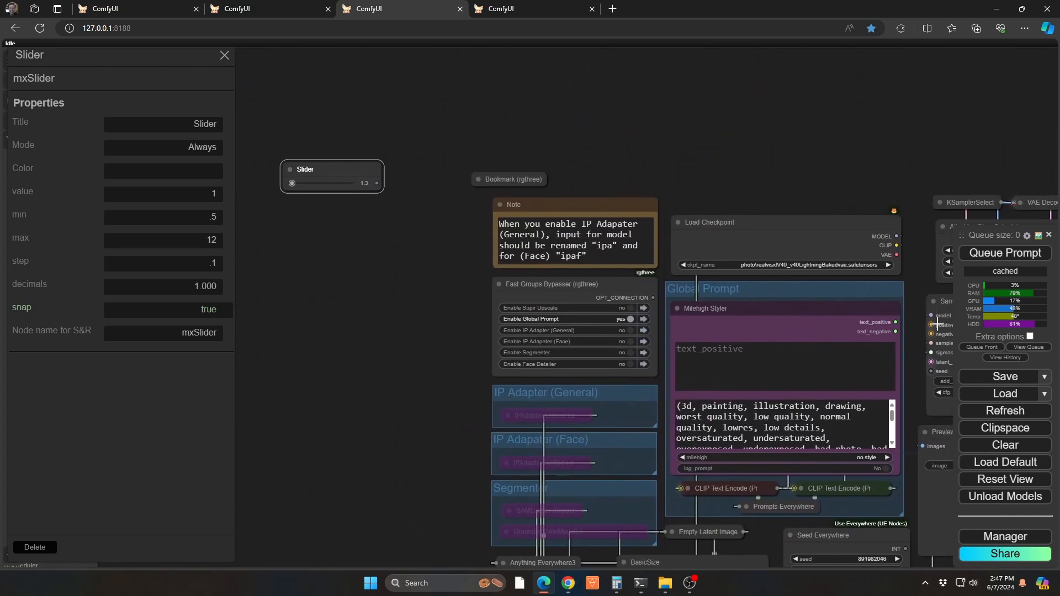
left_click_drag(943, 410, 446, 160)
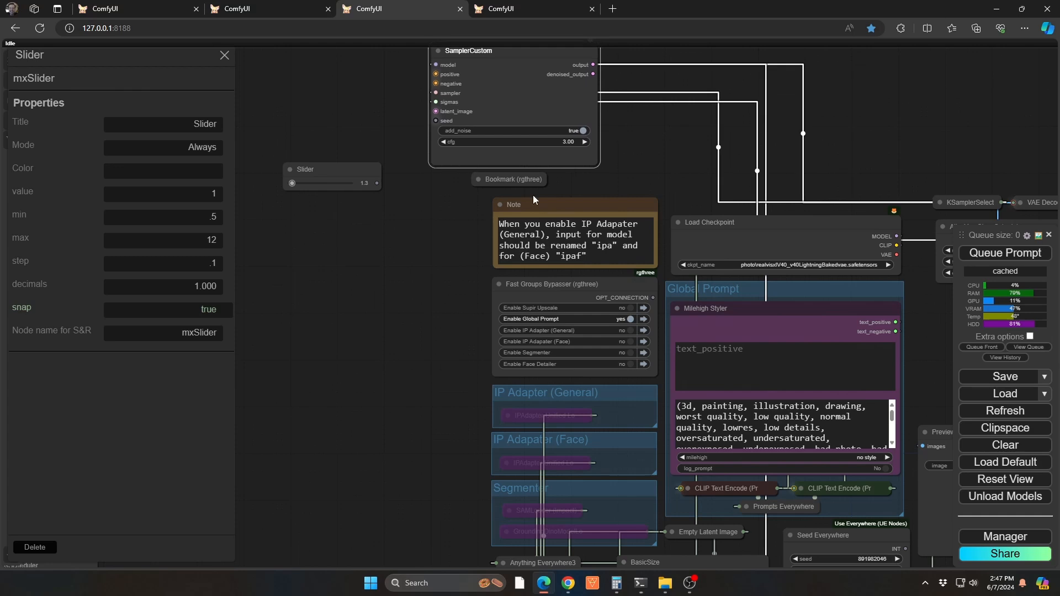
right_click(499, 150)
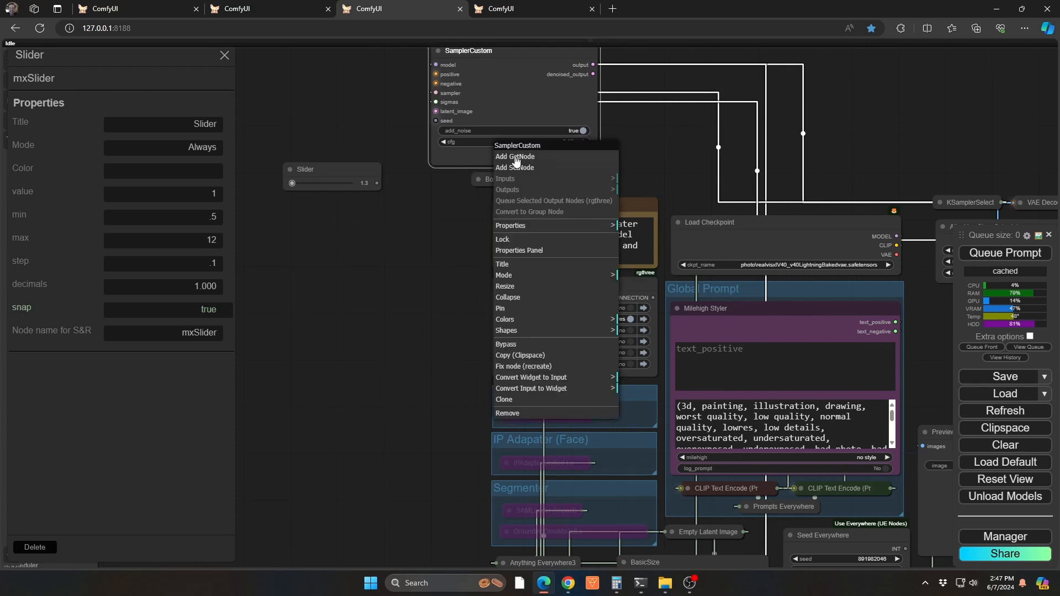
left_click(571, 380)
left_click(671, 389)
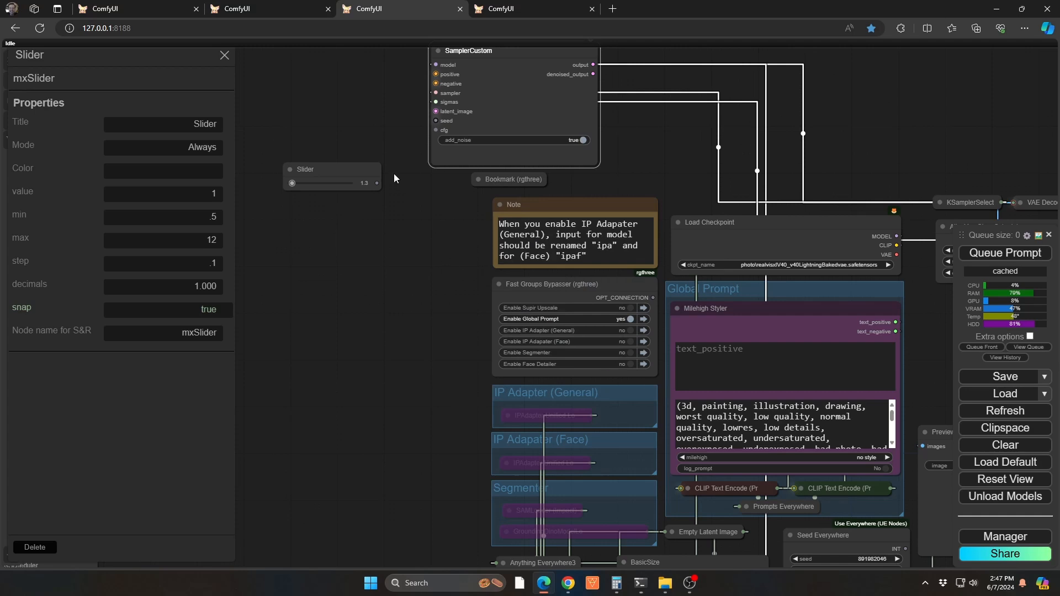
Connect the Slider output to SamplerCustom's cfg input, set the slider to 5.0, and close its properties
left_click_drag(424, 213, 490, 295)
left_click(431, 254)
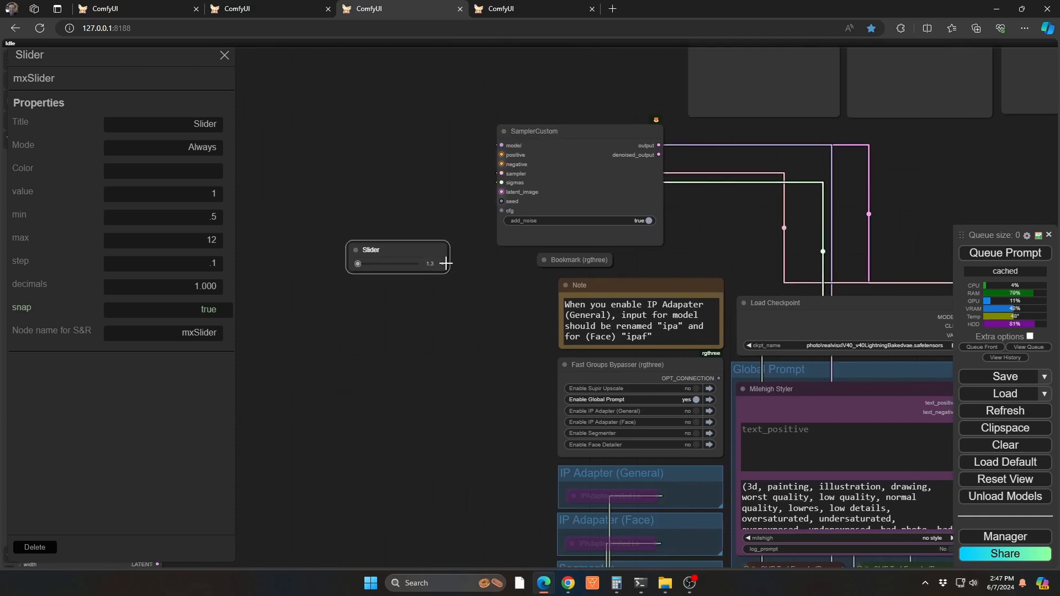
left_click_drag(442, 263, 478, 208)
left_click_drag(462, 247, 373, 283)
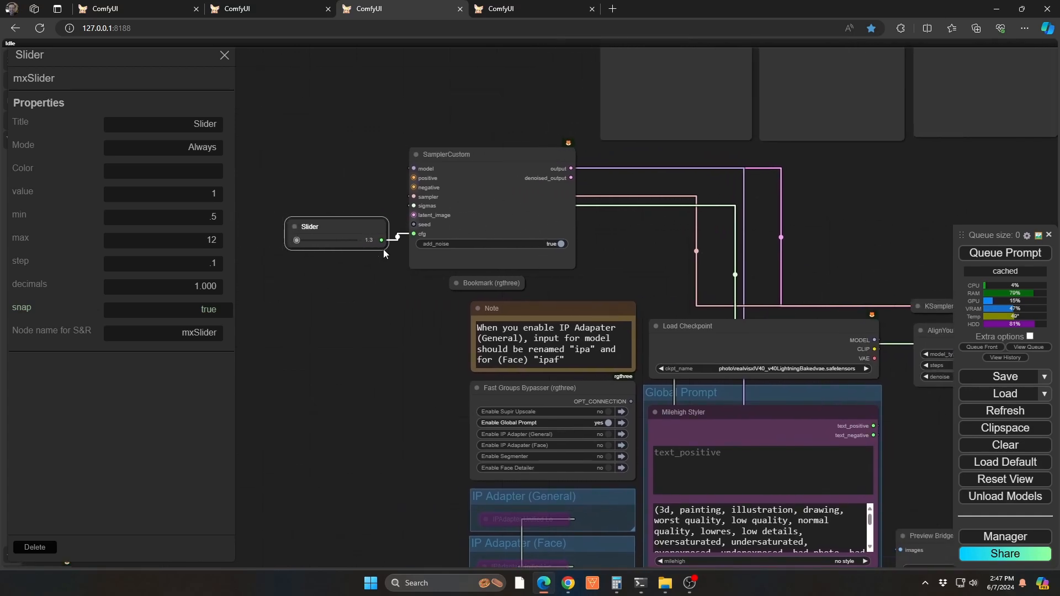
mouse_move(301, 240)
left_mouse_down()
mouse_move(326, 238)
mouse_move(318, 241)
left_mouse_up()
left_click(419, 365)
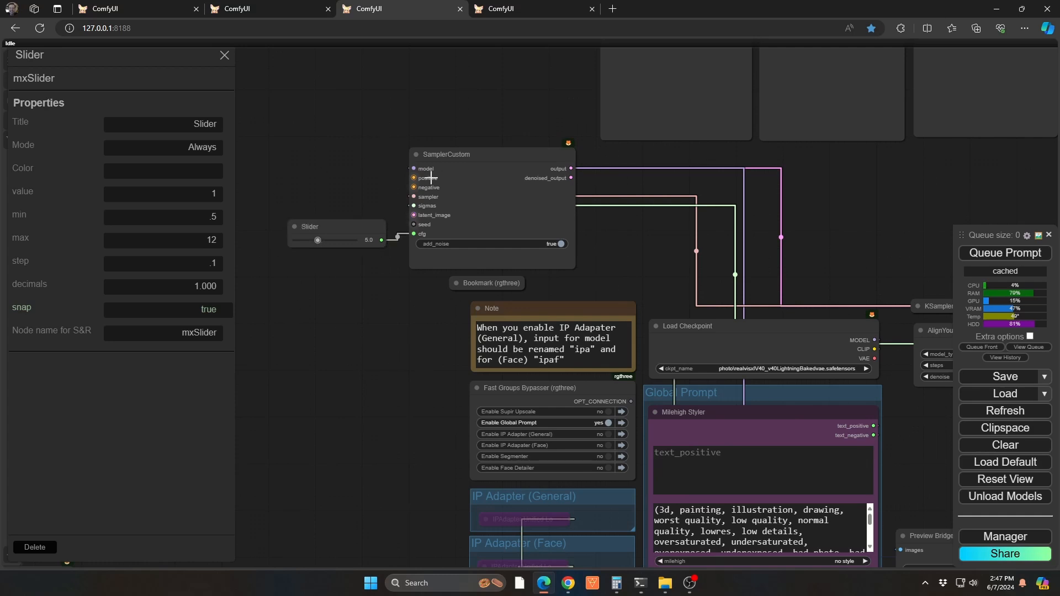
left_click_drag(370, 334, 319, 413)
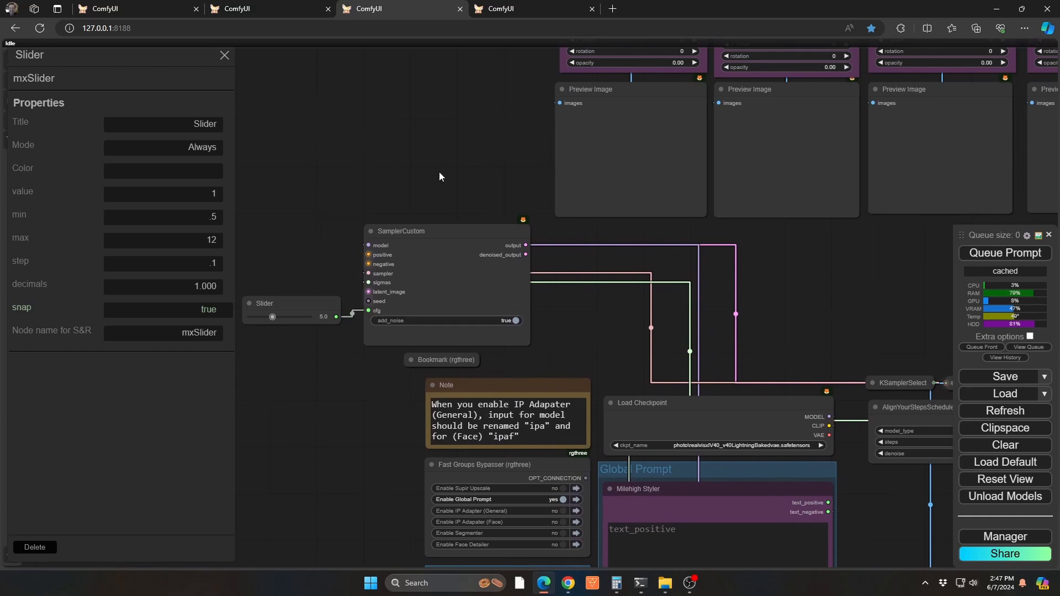
left_click_drag(441, 171, 529, 199)
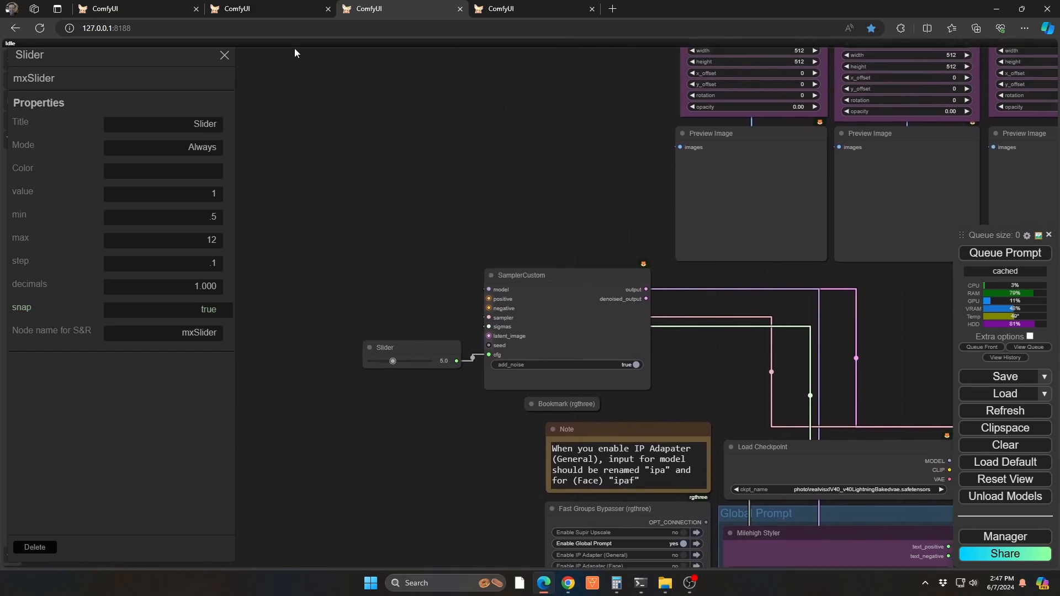
left_click(224, 56)
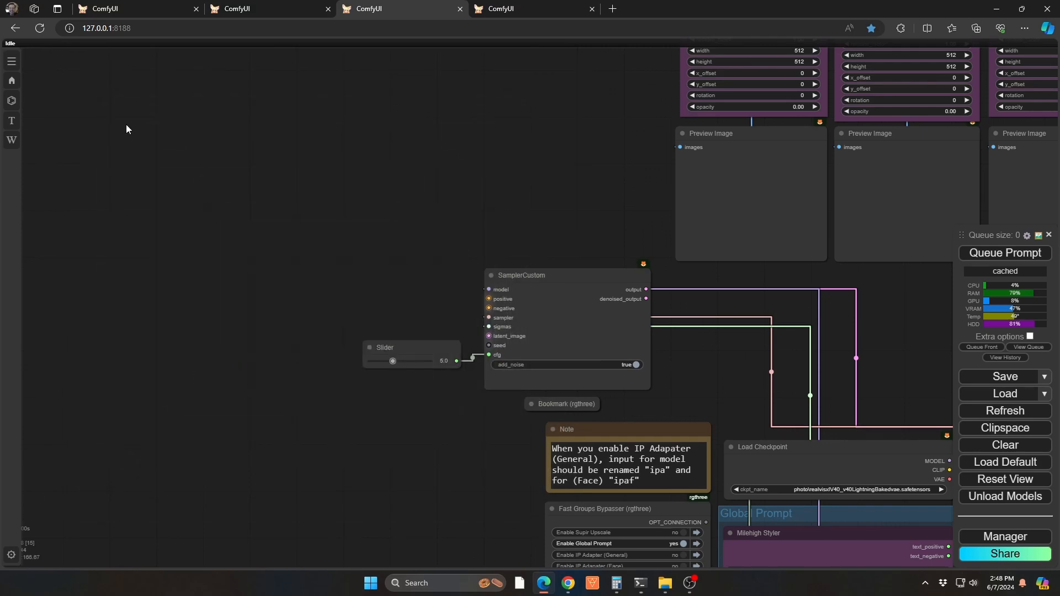
Add a standard Reroute node on the empty canvas beside the SamplerCustom node
double_click(177, 124)
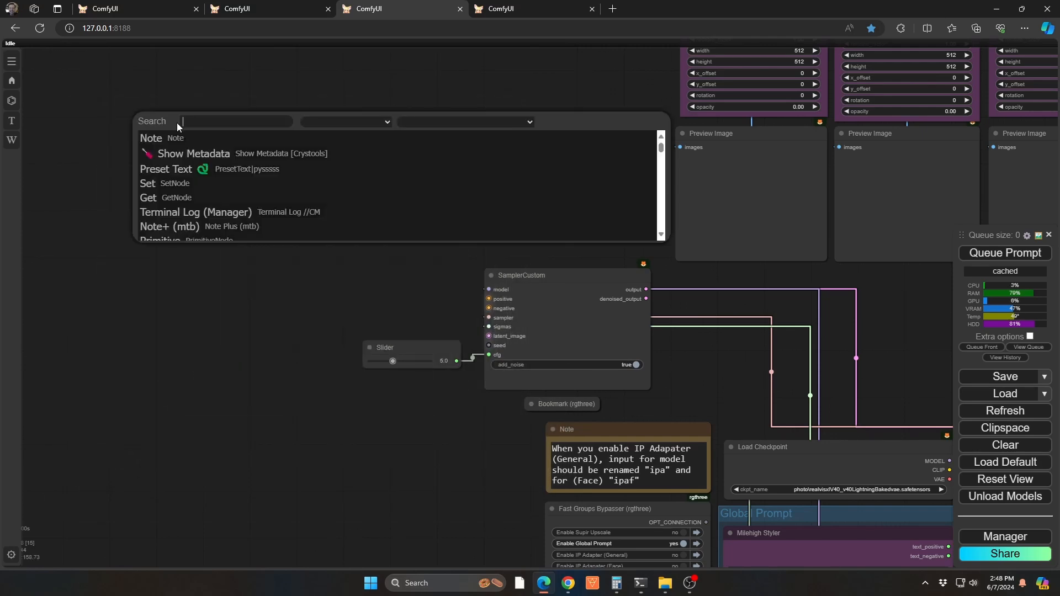
type("ree")
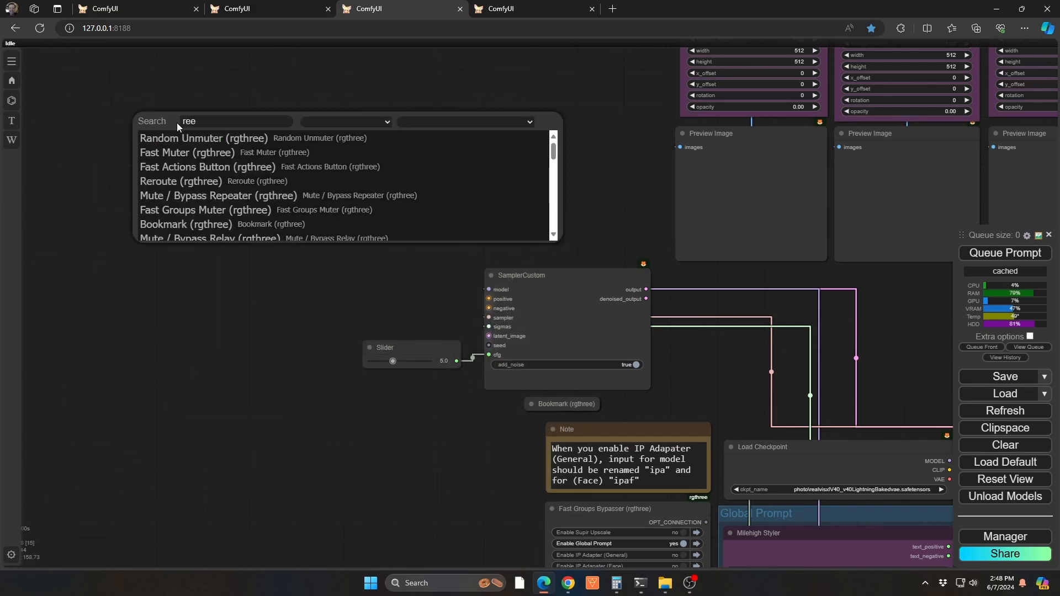
key("BackSpace")
type("r")
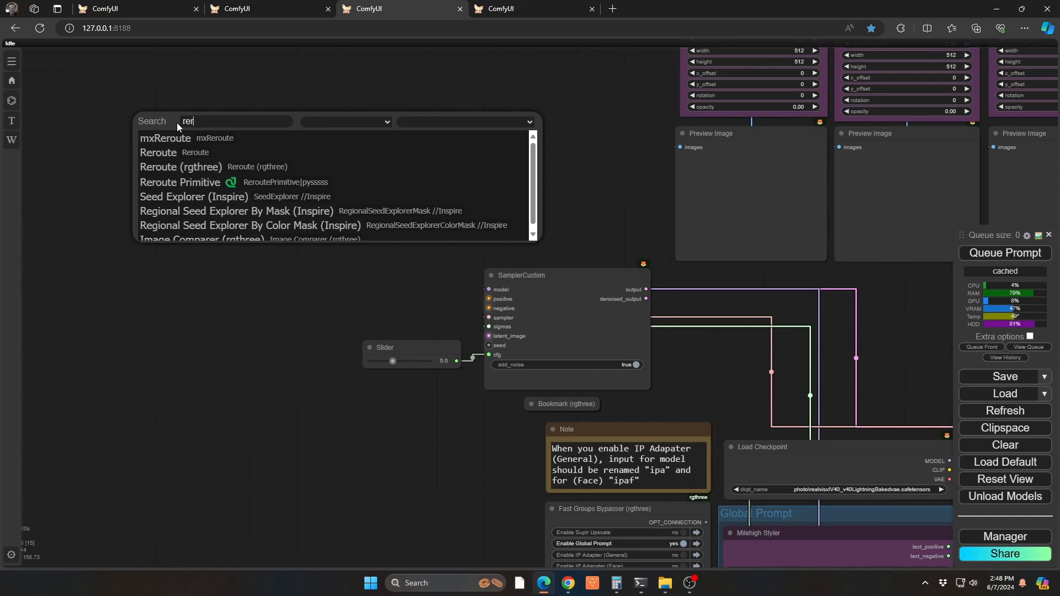
left_click(188, 152)
scroll(195, 154, "up", 5)
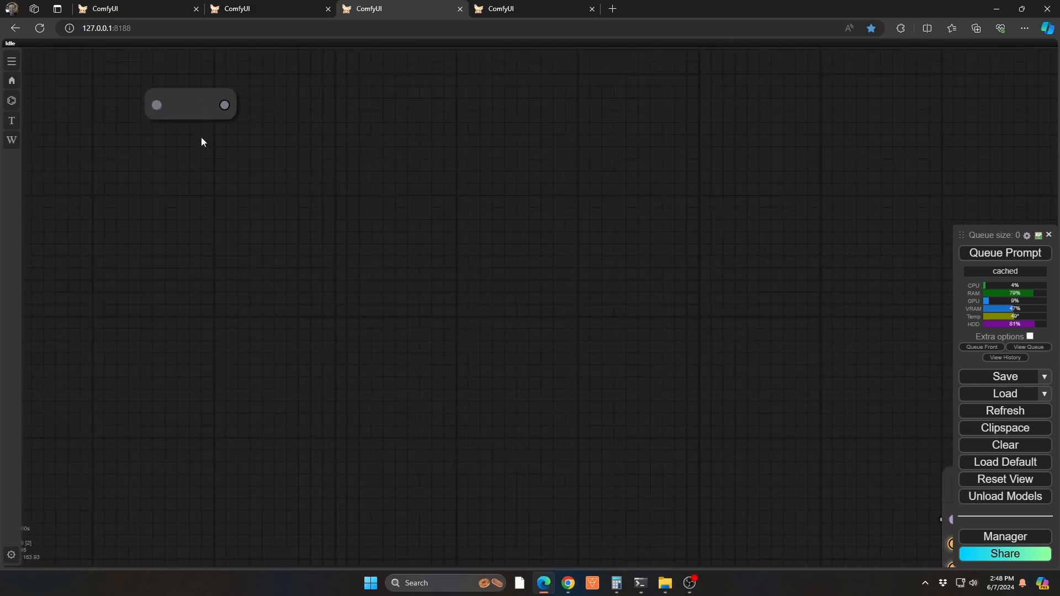
scroll(201, 142, "down", 2)
left_click_drag(206, 142, 272, 204)
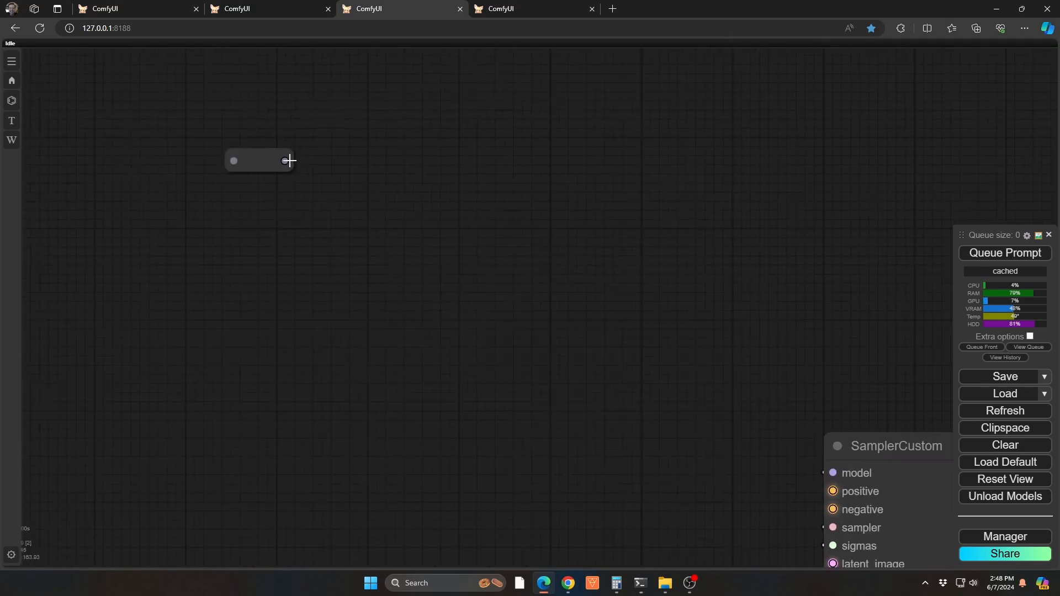
Move the Slider node away from SamplerCustom and route its cfg connection through the Reroute node
left_click_drag(257, 161, 600, 226)
left_click_drag(804, 366, 480, 295)
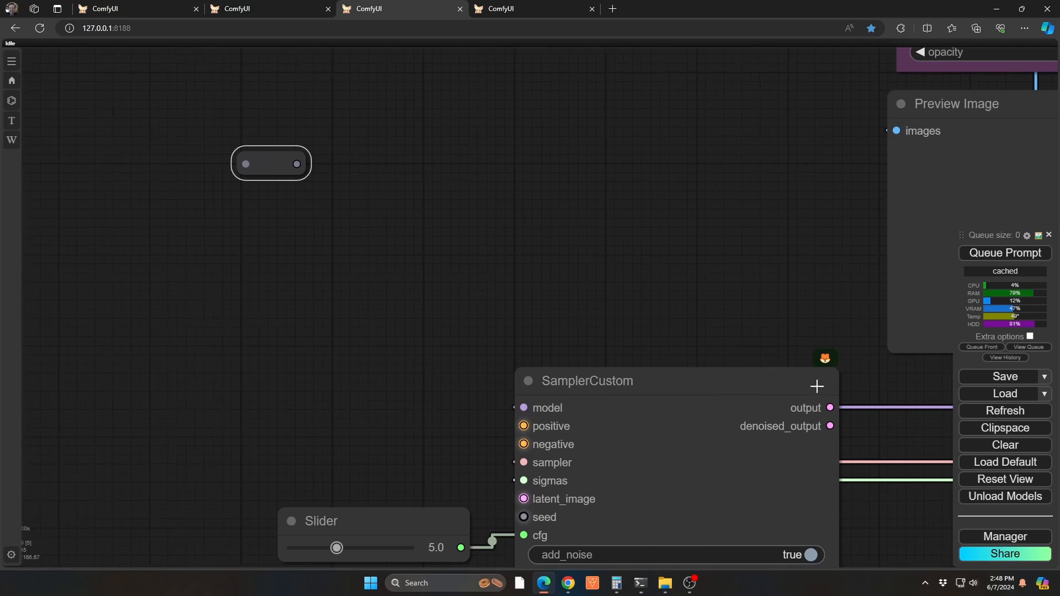
mouse_move(830, 408)
left_mouse_down()
mouse_move(343, 255)
mouse_move(299, 277)
mouse_move(783, 361)
mouse_move(836, 399)
left_mouse_up()
left_click_drag(399, 522, 76, 244)
left_click_drag(344, 389, 446, 390)
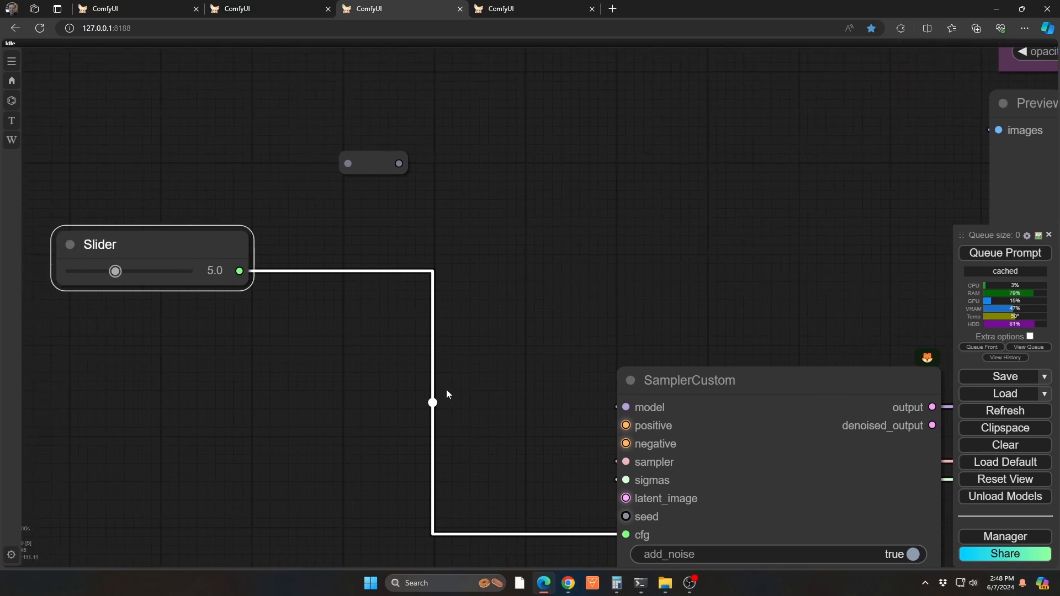
mouse_move(623, 535)
left_mouse_down()
mouse_move(340, 164)
mouse_move(549, 95)
mouse_move(565, 379)
mouse_move(594, 499)
mouse_move(627, 535)
left_mouse_up()
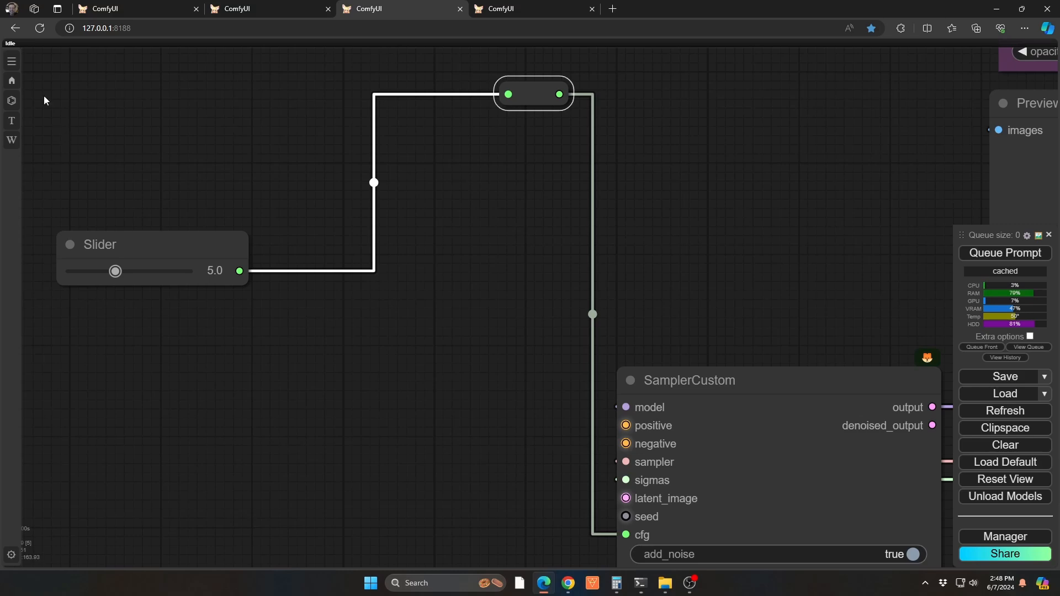
Place an mxReroute node on the empty canvas between the Slider and SamplerCustom nodes
left_click(12, 101)
left_click_drag(106, 485, 422, 326)
left_click(466, 269)
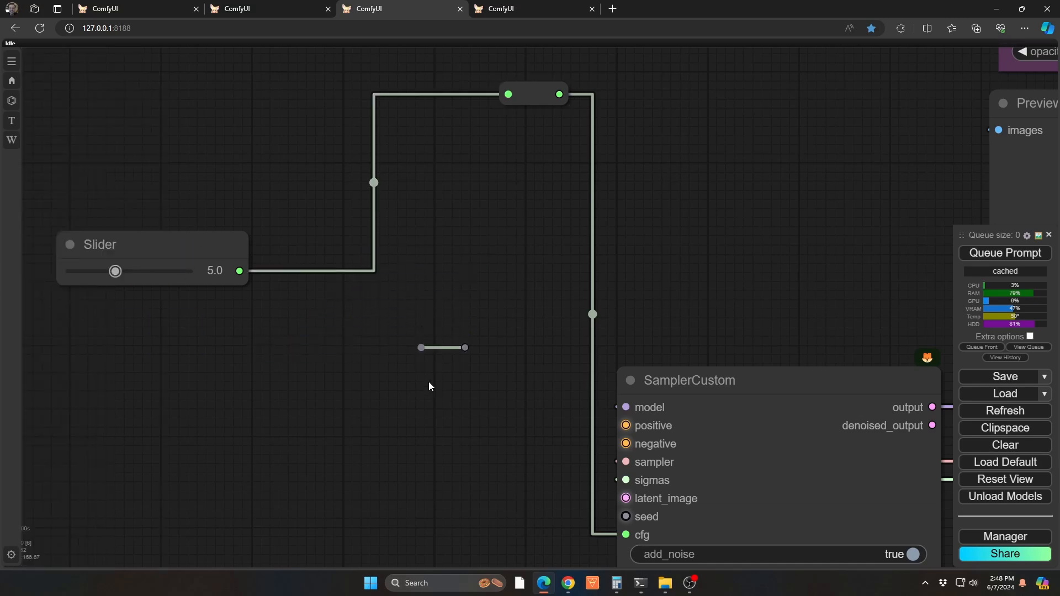
Route the Slider's cfg connection to SamplerCustom through the mxReroute node and delete the standard Reroute node
left_click_drag(516, 102, 421, 347)
left_click_drag(561, 94, 466, 351)
key("Delete")
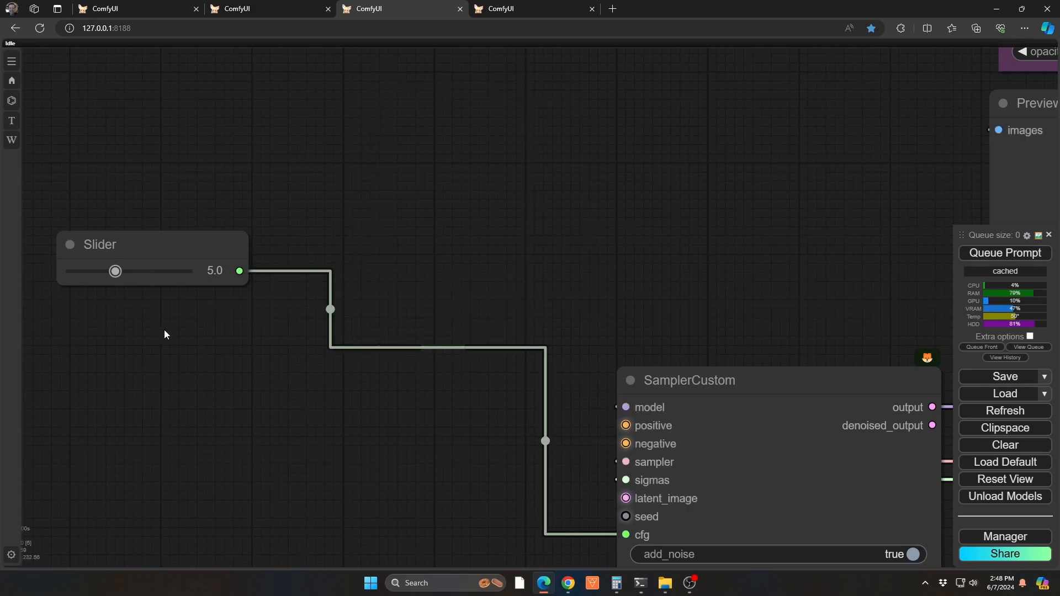
Move the Slider below the mxReroute node's level and back above it to examine how the link bends
left_click(201, 278)
left_click_drag(182, 237, 285, 396)
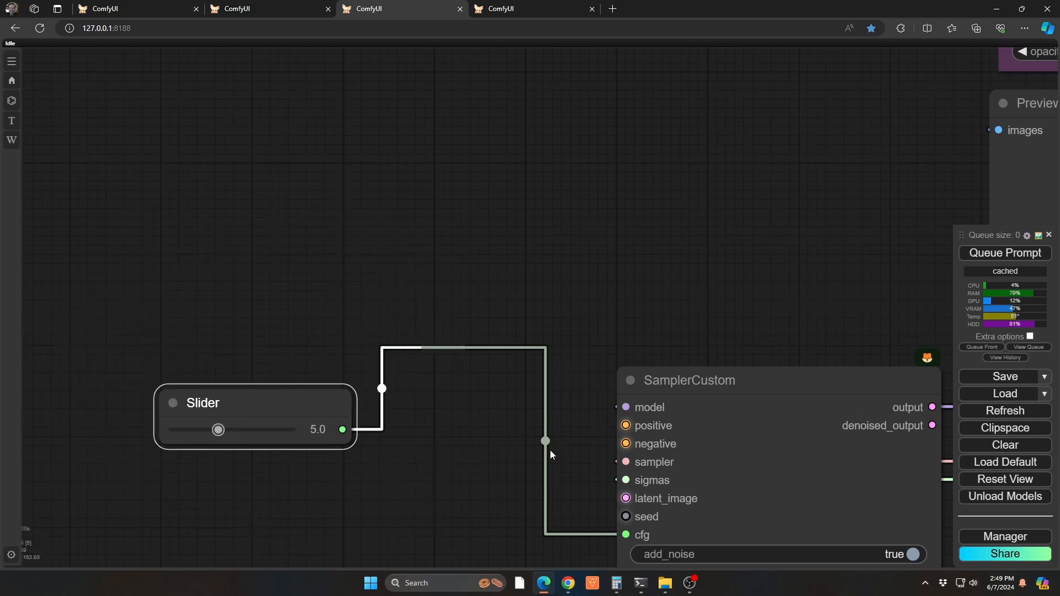
left_click(503, 372)
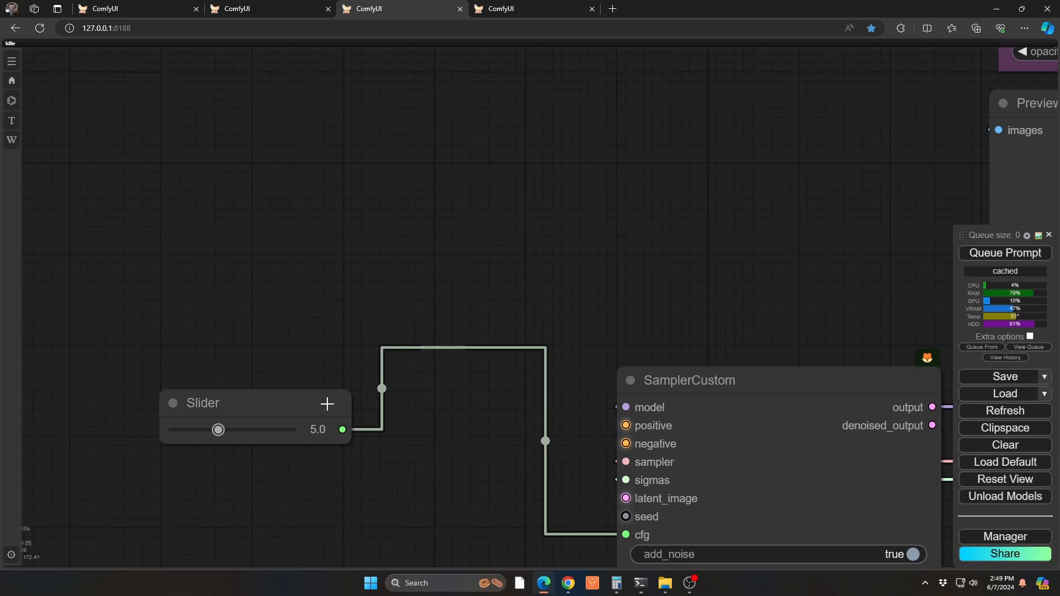
left_click_drag(327, 402, 216, 256)
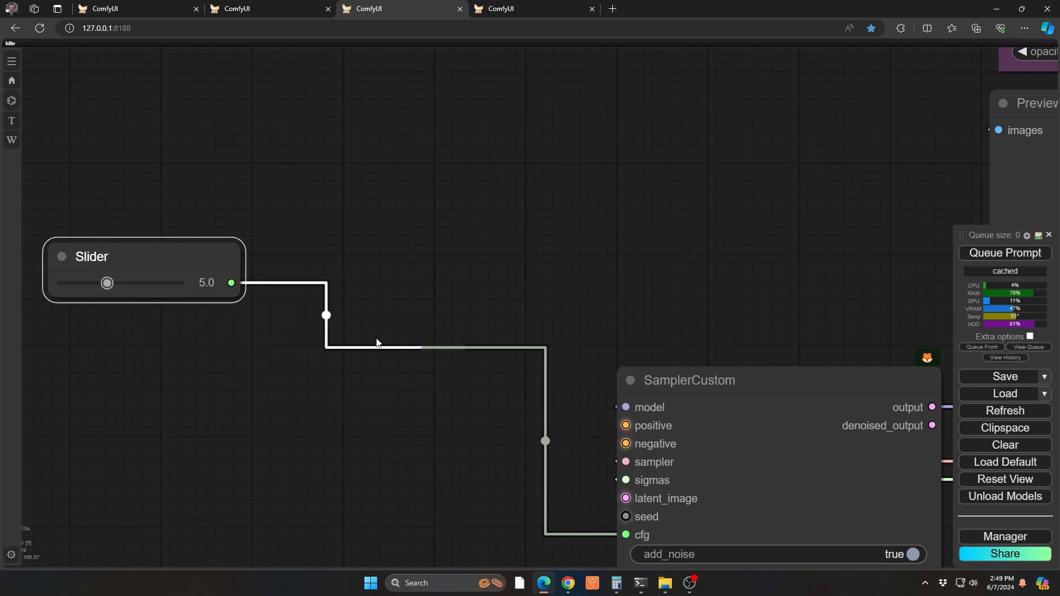
Set the mxReroute node's inputDir property to Right
left_click(444, 348)
right_click(445, 350)
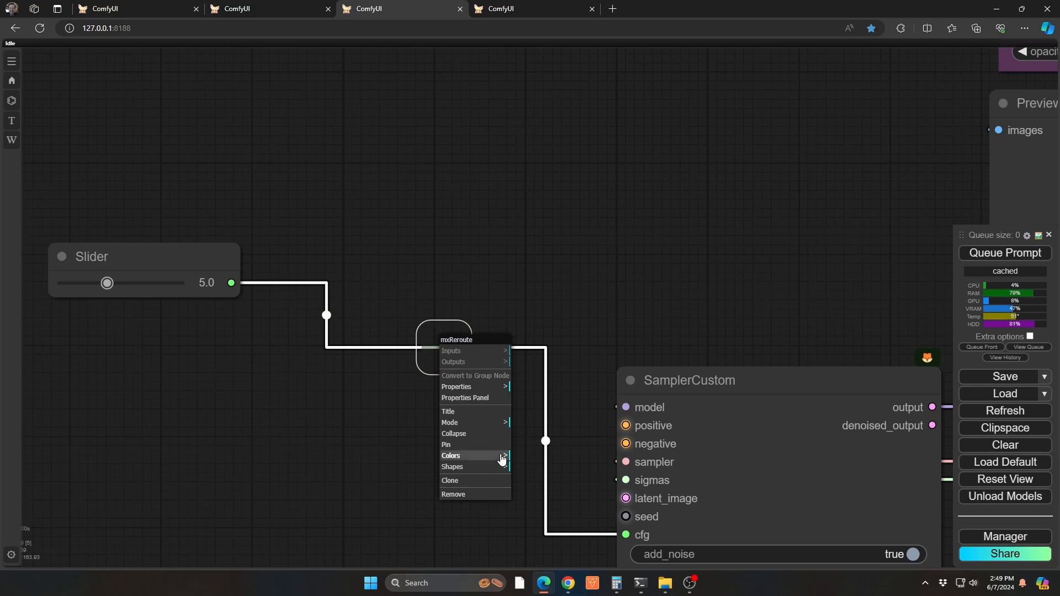
left_click(484, 424)
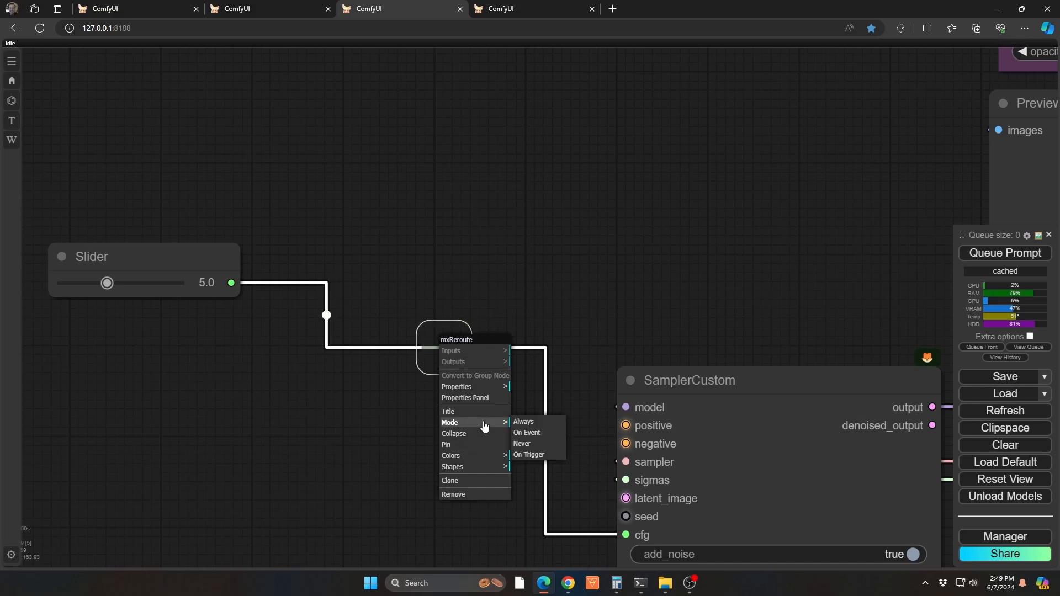
left_click(486, 387)
left_click(526, 386)
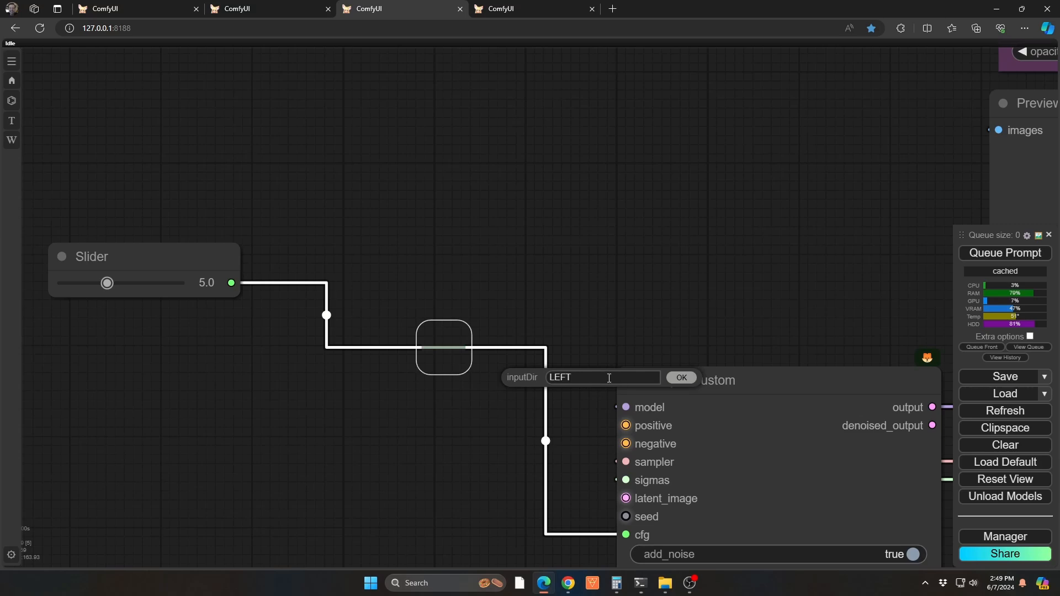
type("Right")
key("Return")
Move the mxReroute node above the output side of SamplerCustom, near the Preview Image node
left_click_drag(453, 343, 906, 217)
left_click_drag(473, 293, 155, 341)
left_click(123, 388)
left_click_drag(138, 380, 395, 340)
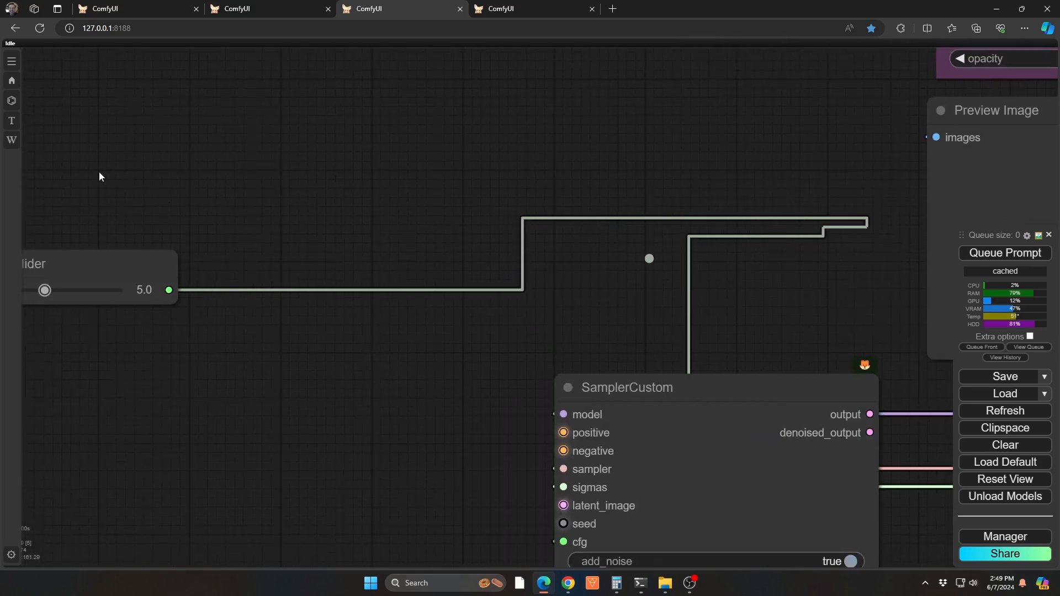
Place the Slider between SamplerCustom and Preview Image, moving SamplerCustom farther away to make room
left_click_drag(109, 266, 901, 299)
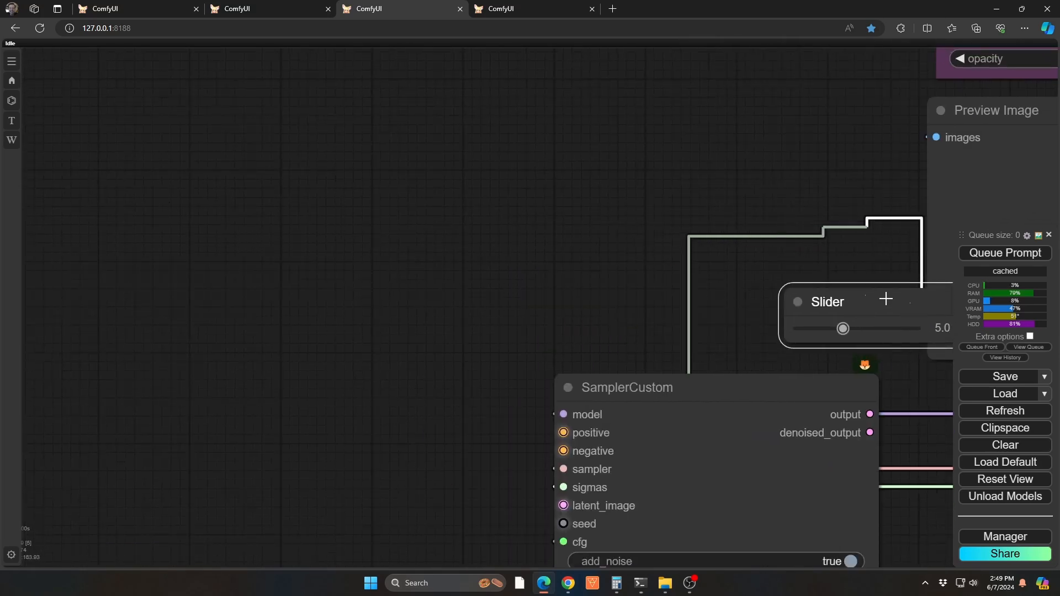
left_click_drag(834, 268, 607, 266)
left_click_drag(528, 379, 301, 314)
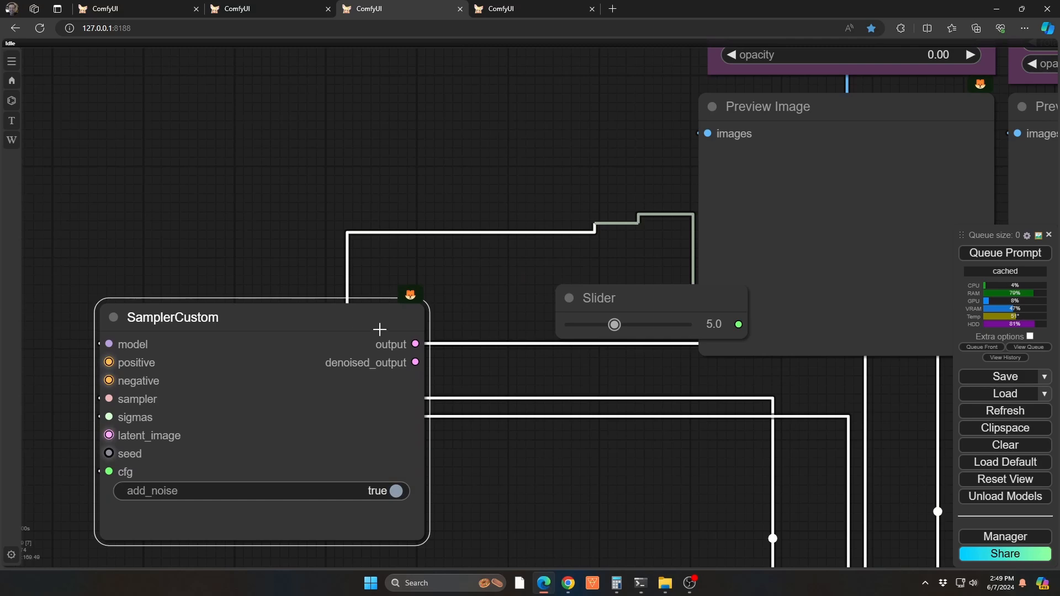
left_click_drag(632, 300, 578, 314)
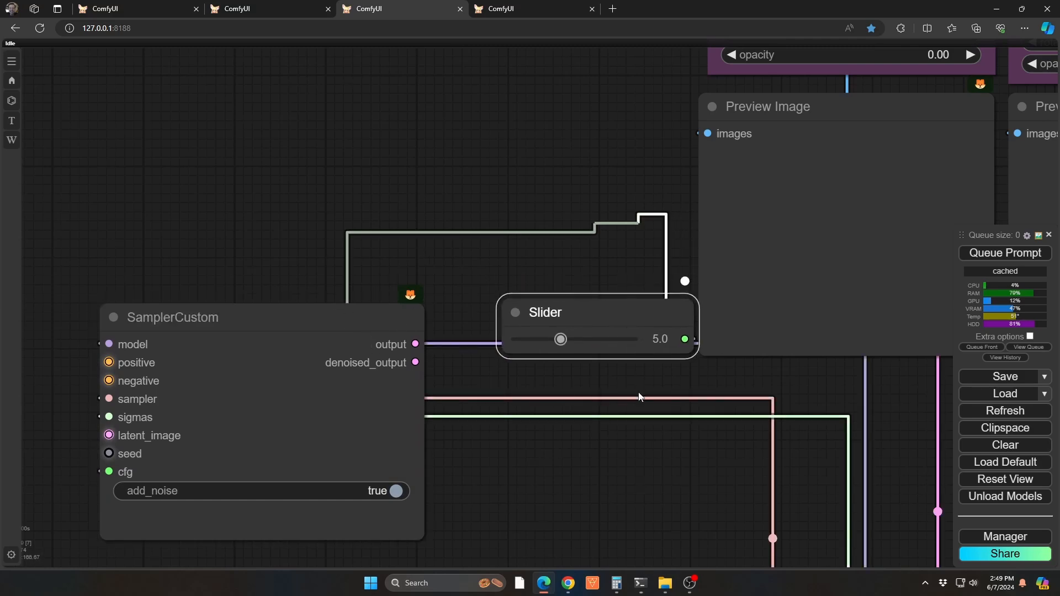